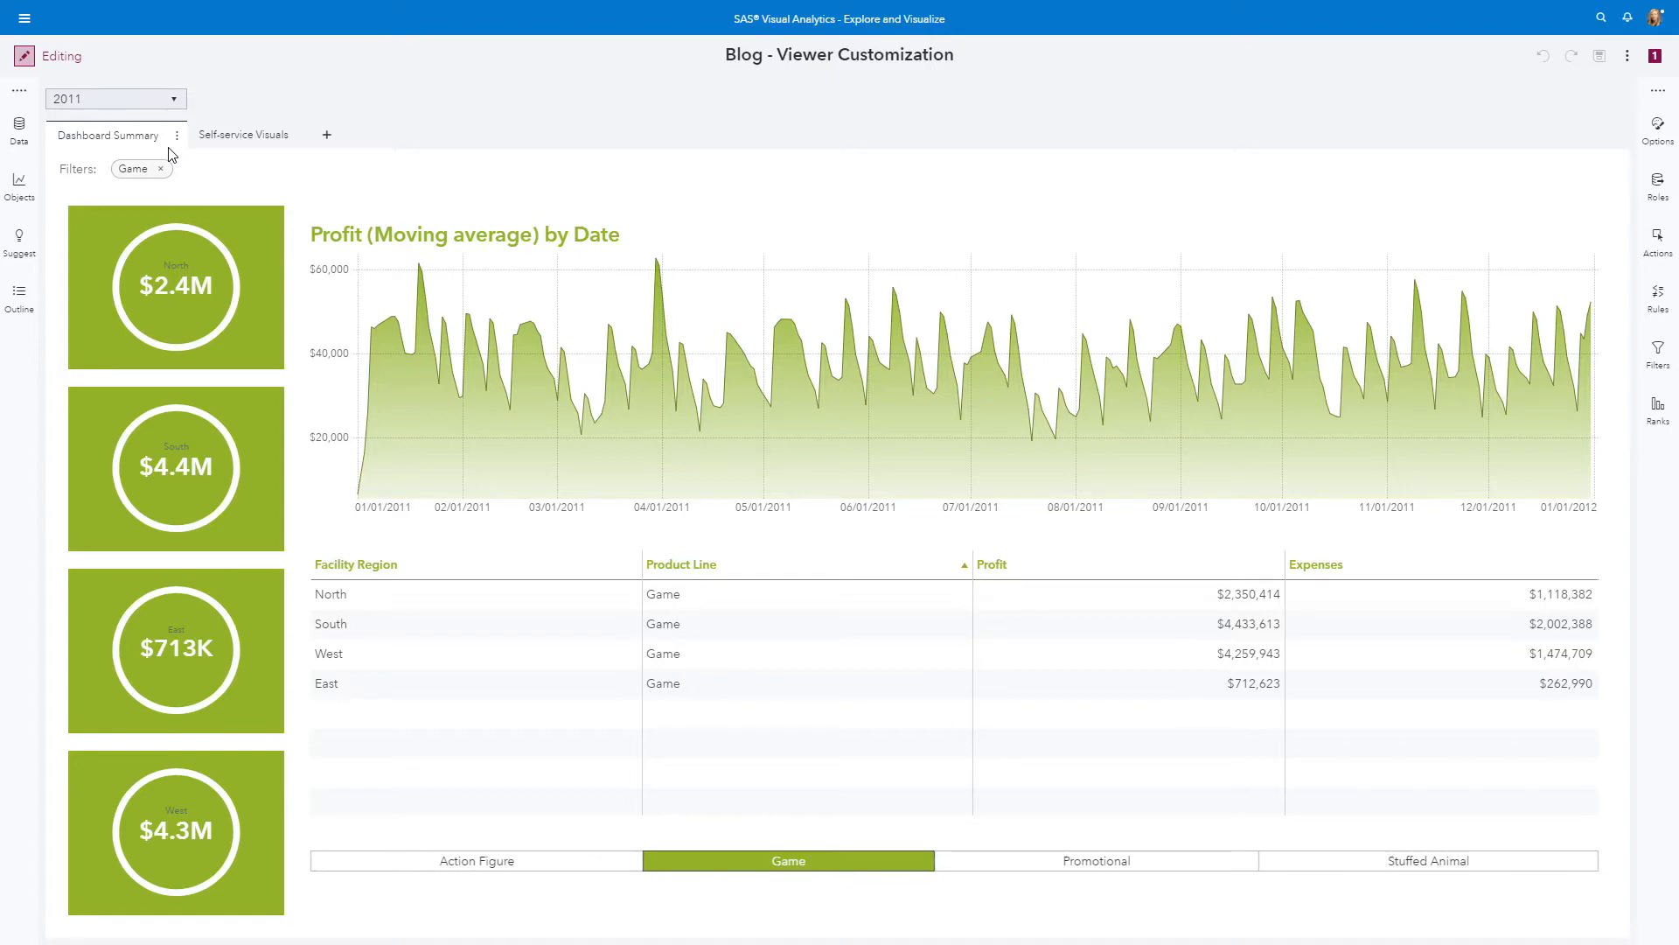
Open the Self-service Visuals page and inspect the Viewer Customization options for the whole report
{"action": "left_click", "coordinate": [264, 136]}
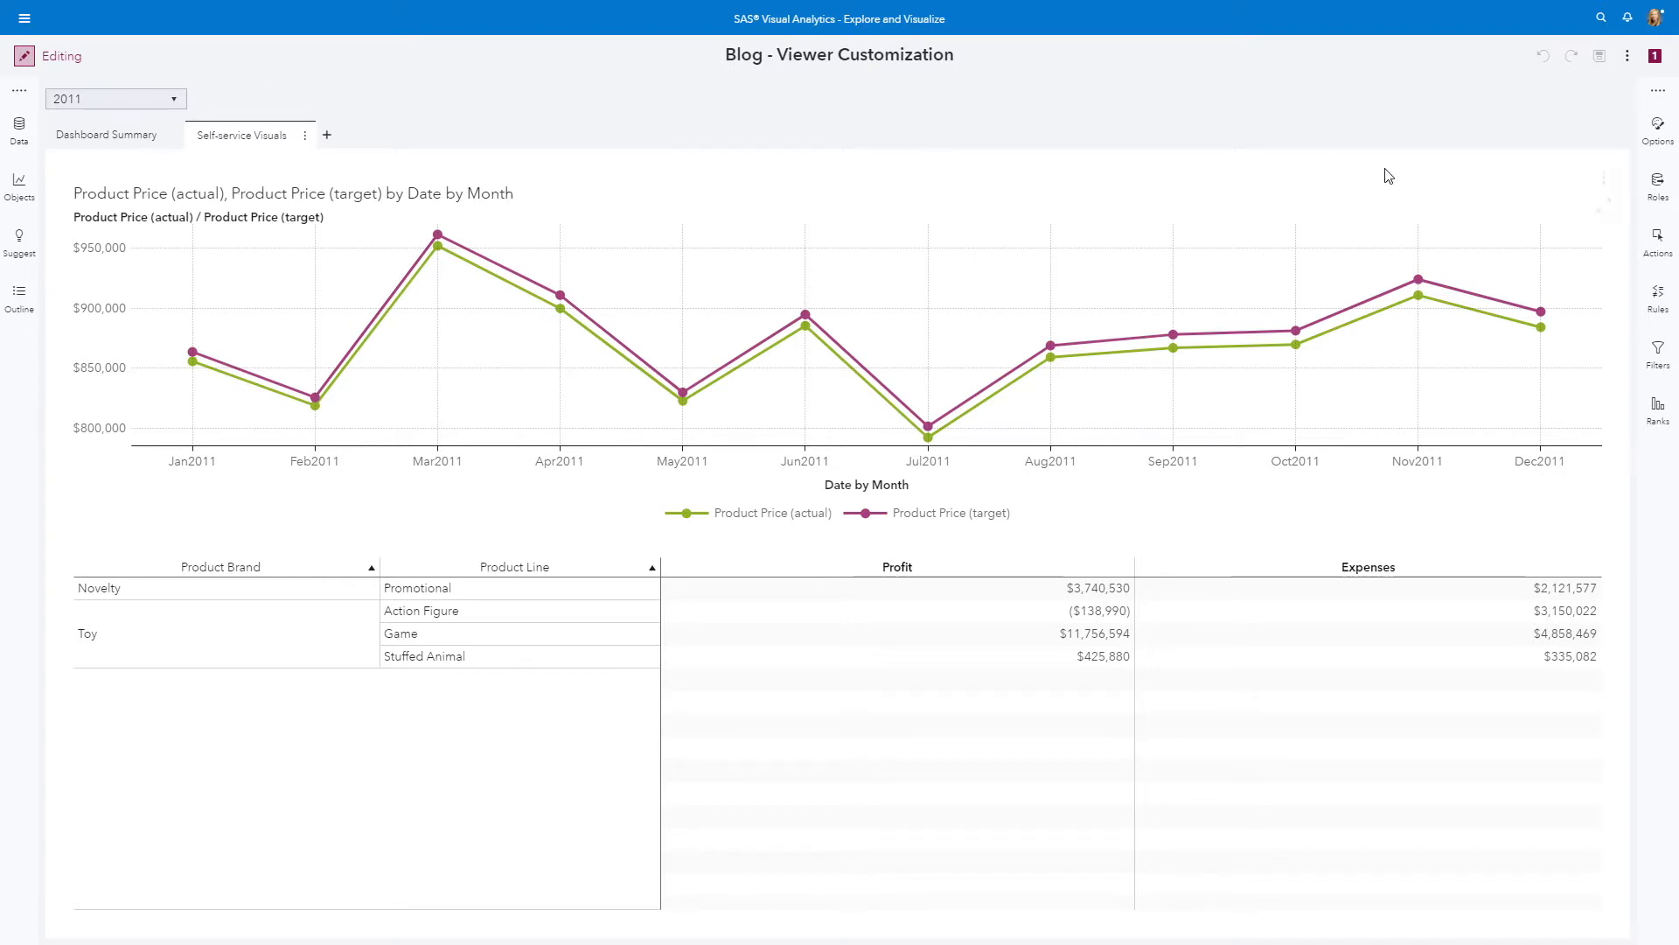
{"action": "left_click", "coordinate": [1662, 133]}
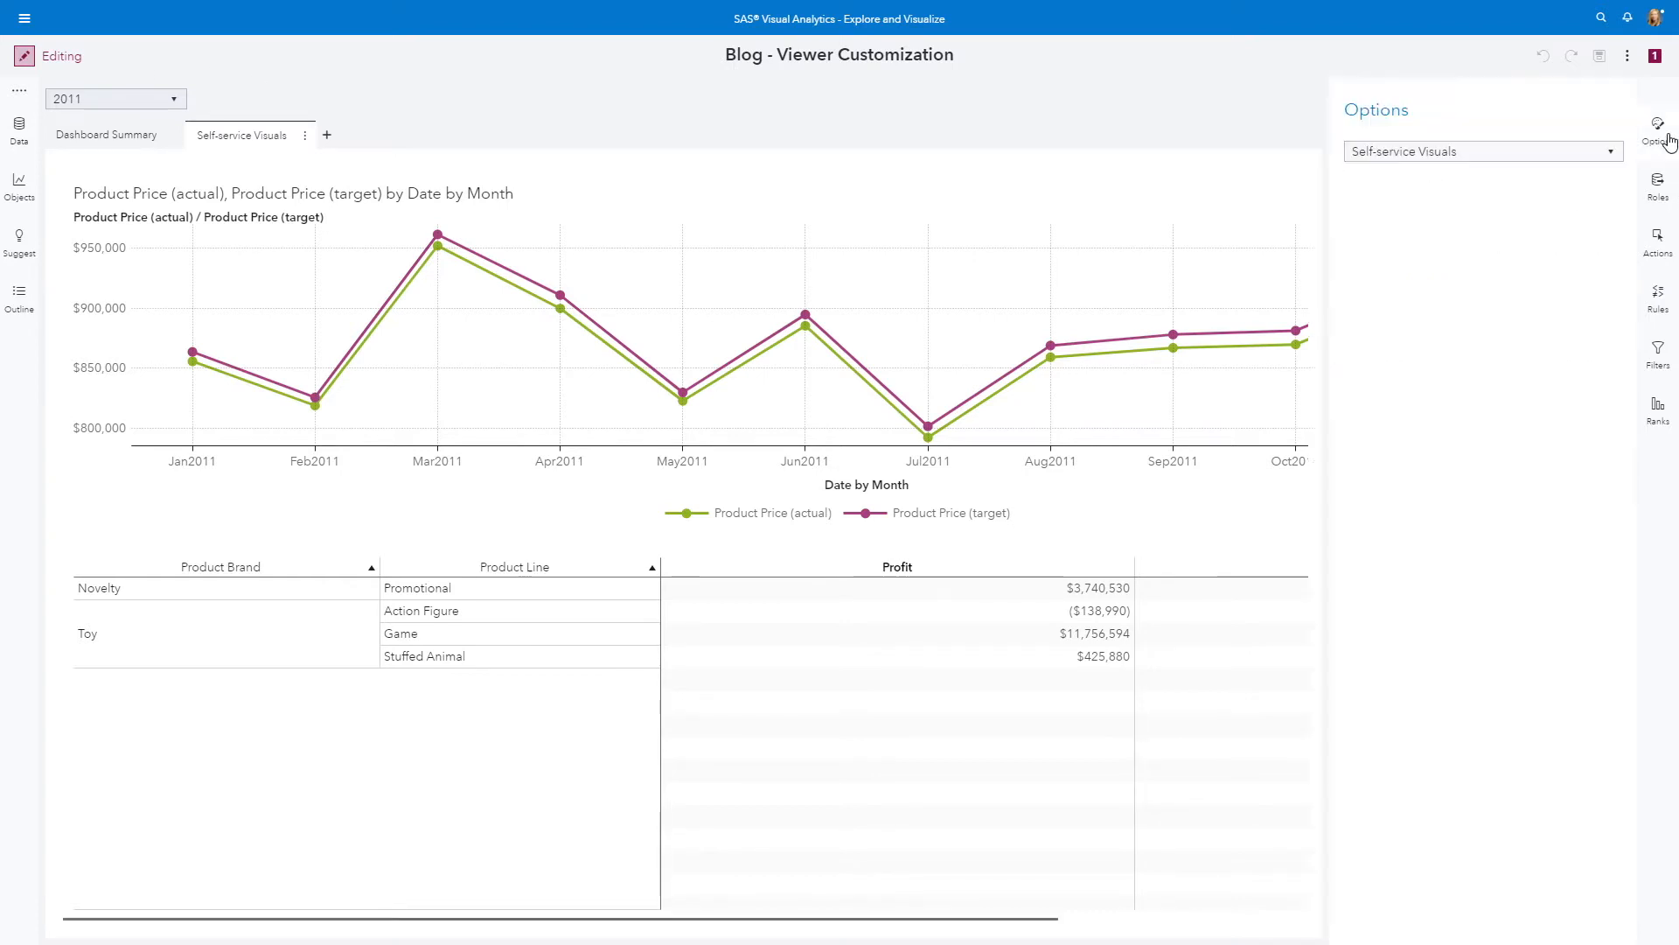
{"action": "left_click", "coordinate": [1610, 153]}
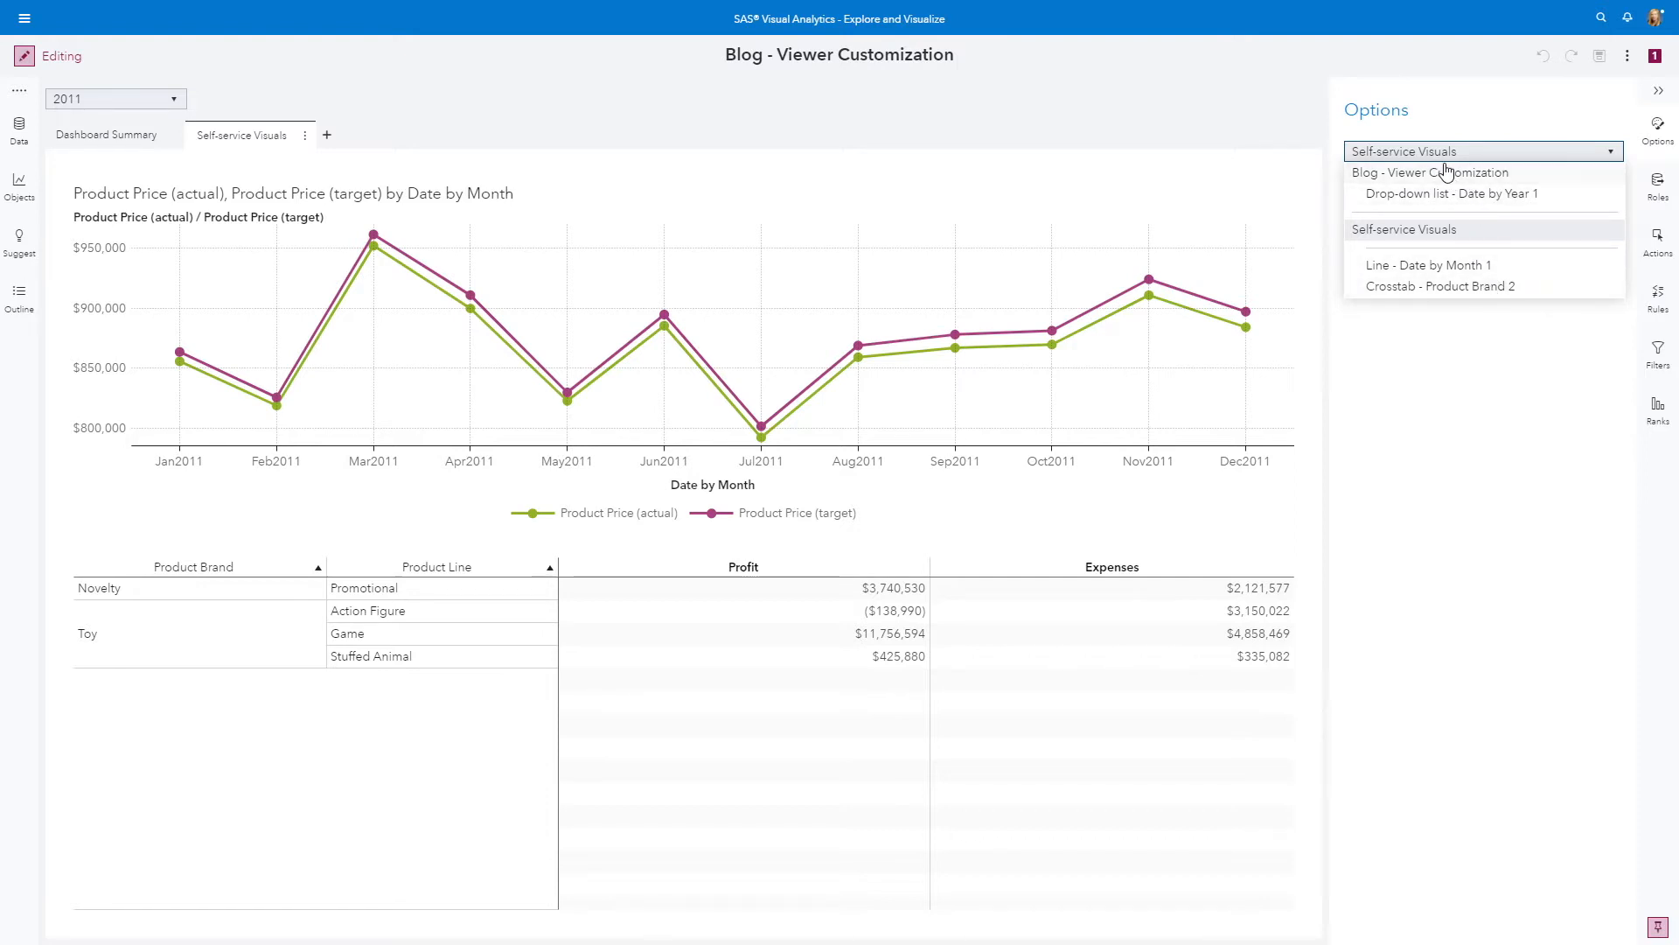
{"action": "left_click", "coordinate": [1445, 174]}
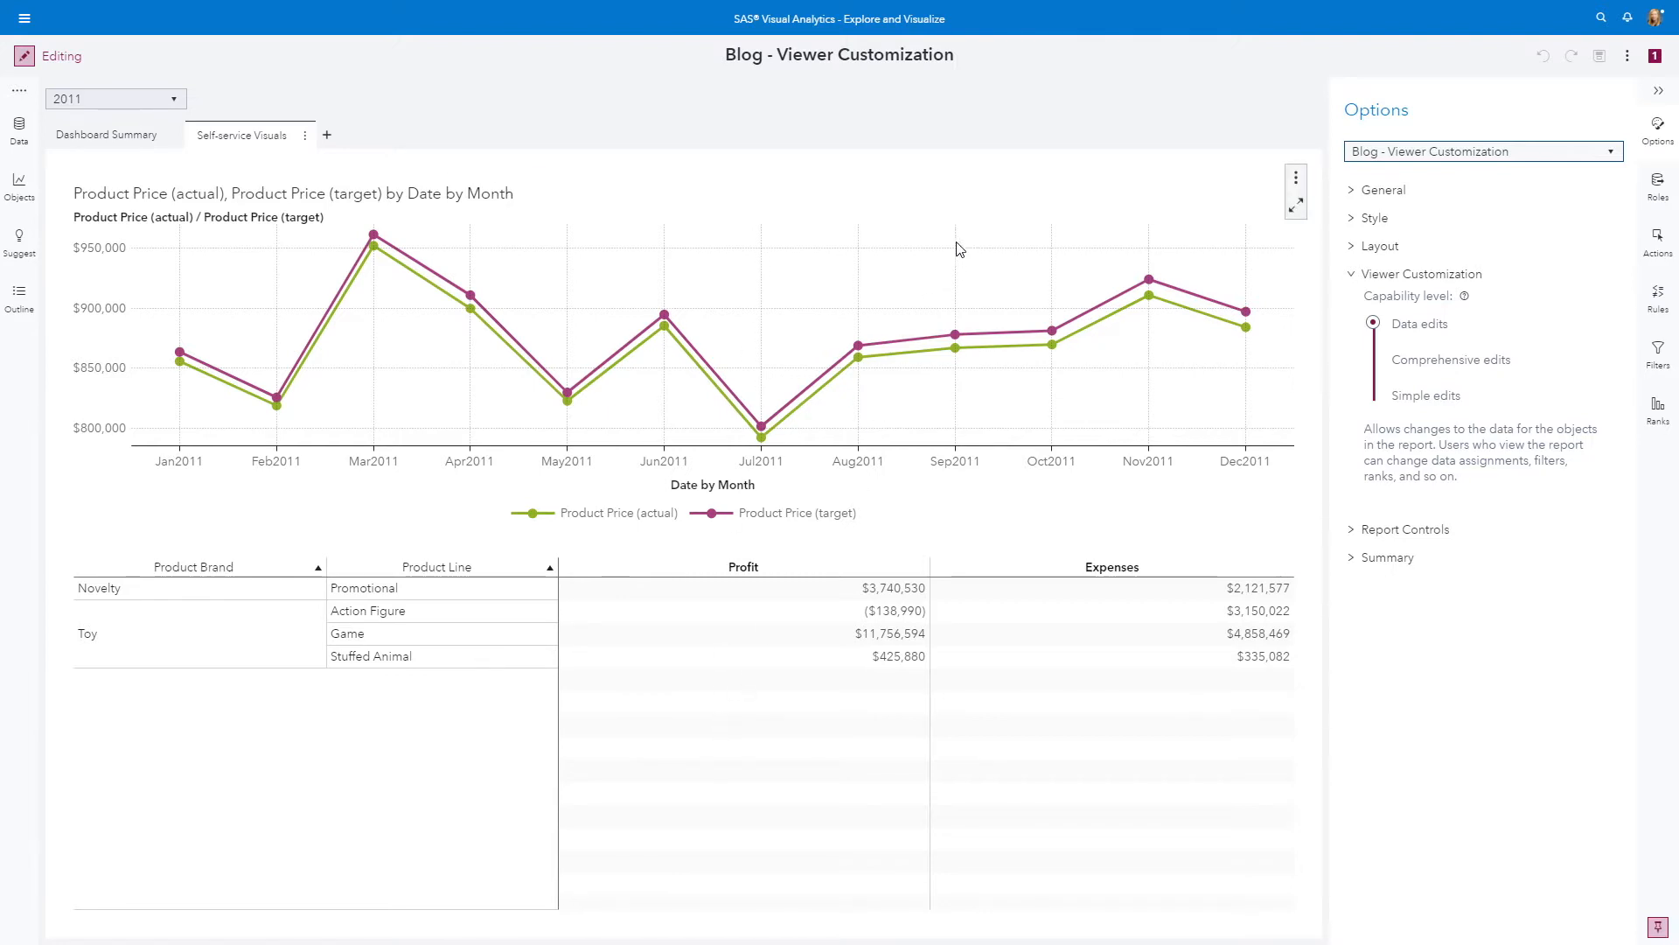
Review the data roles assigned to the monthly line chart and to the Product Brand crosstab
{"action": "left_click", "coordinate": [978, 214]}
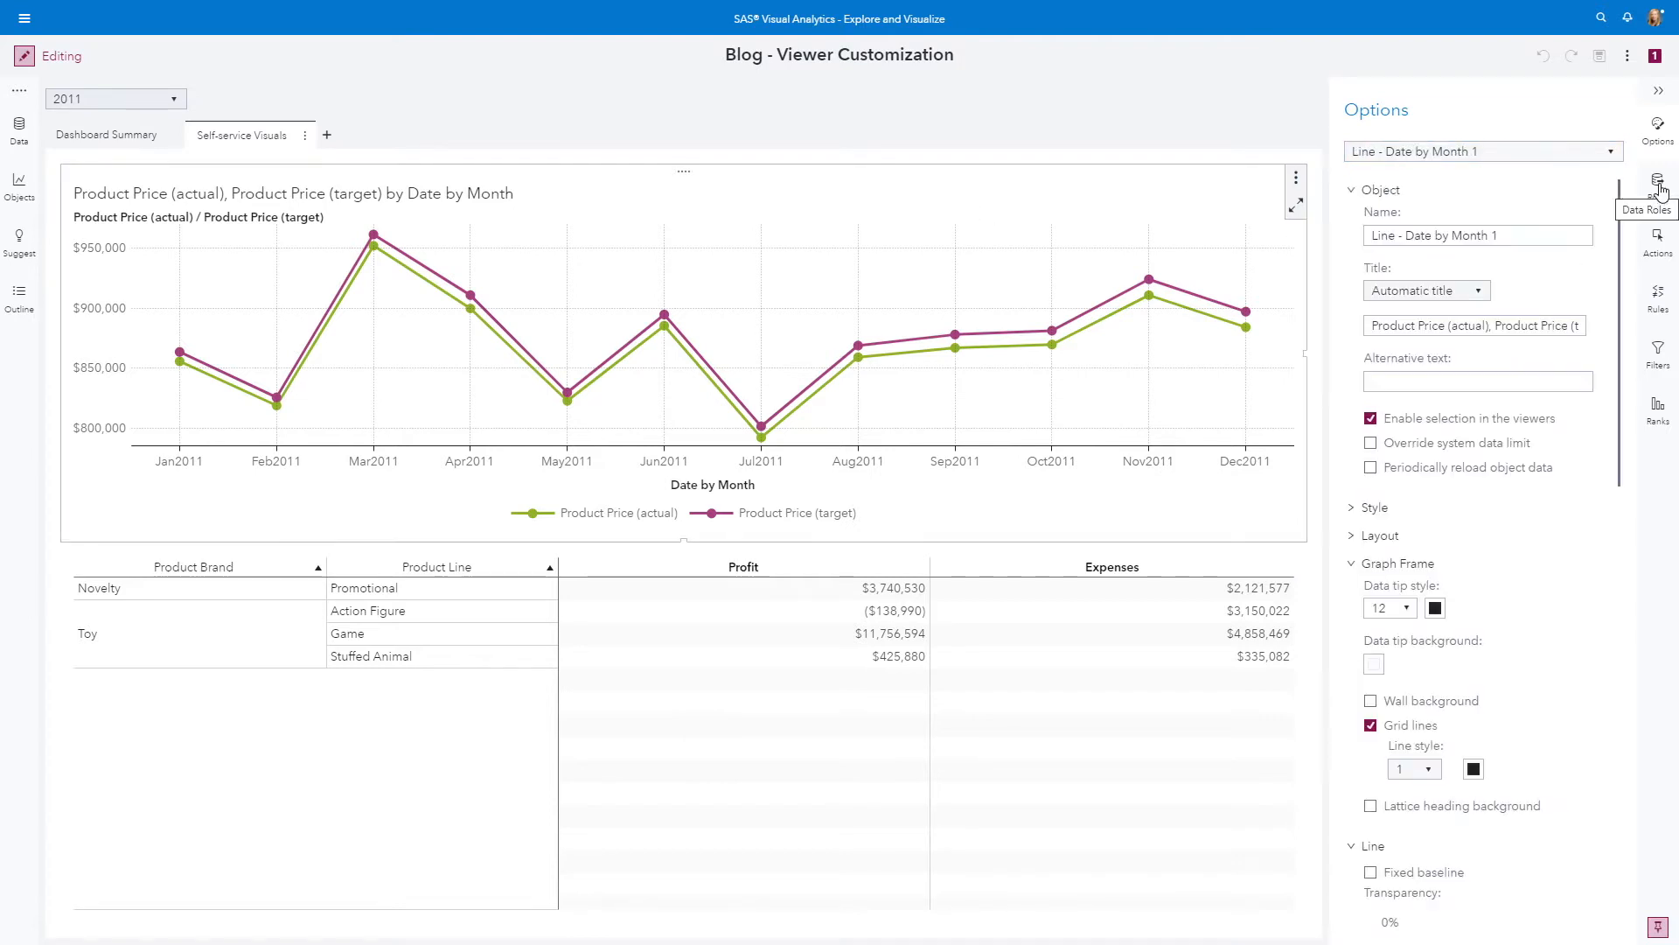
{"action": "left_click", "coordinate": [1658, 186]}
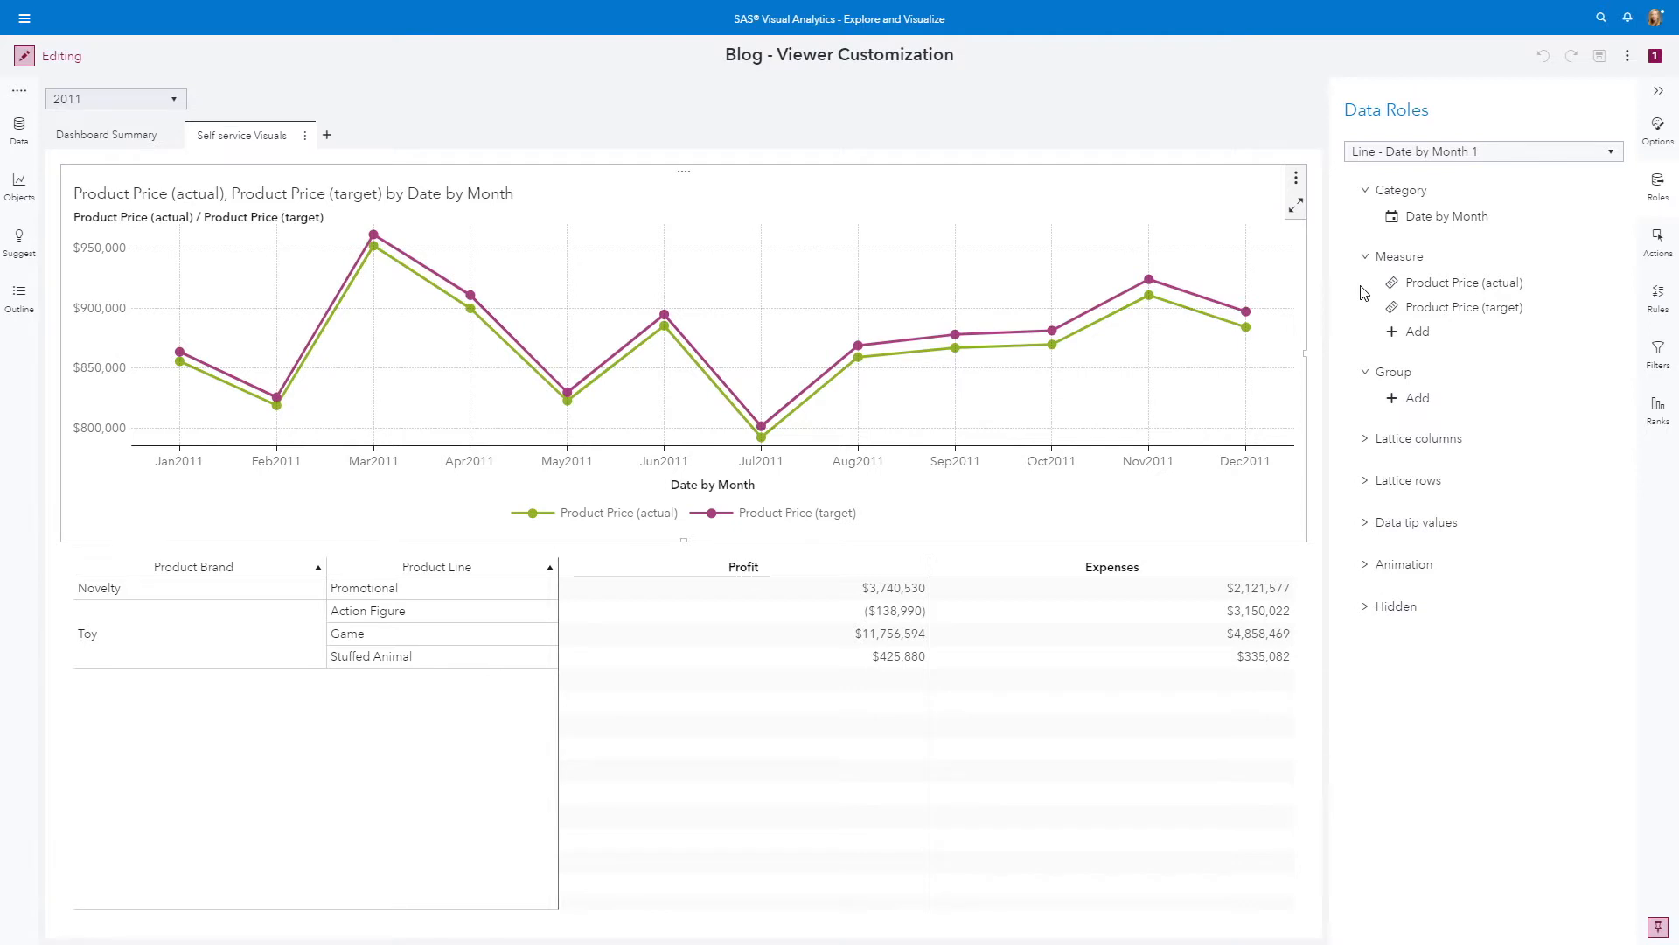
{"action": "left_click", "coordinate": [1047, 823]}
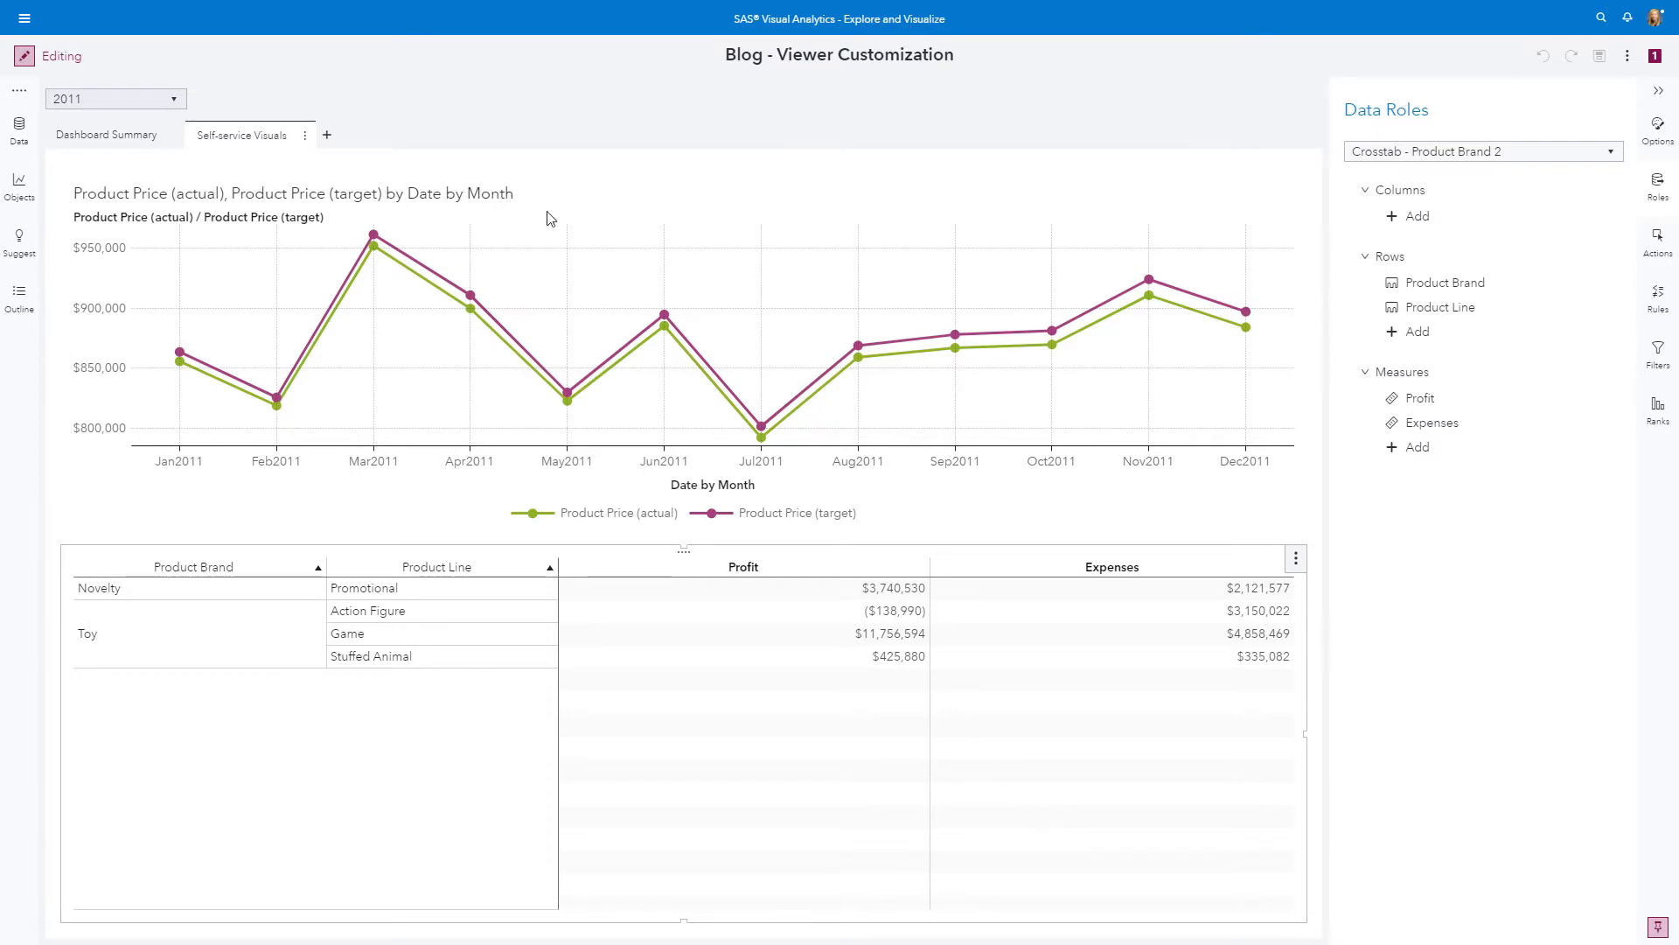
Switch the report from editing to viewing mode and show the data settings for the crosstab
{"action": "left_click", "coordinate": [20, 57]}
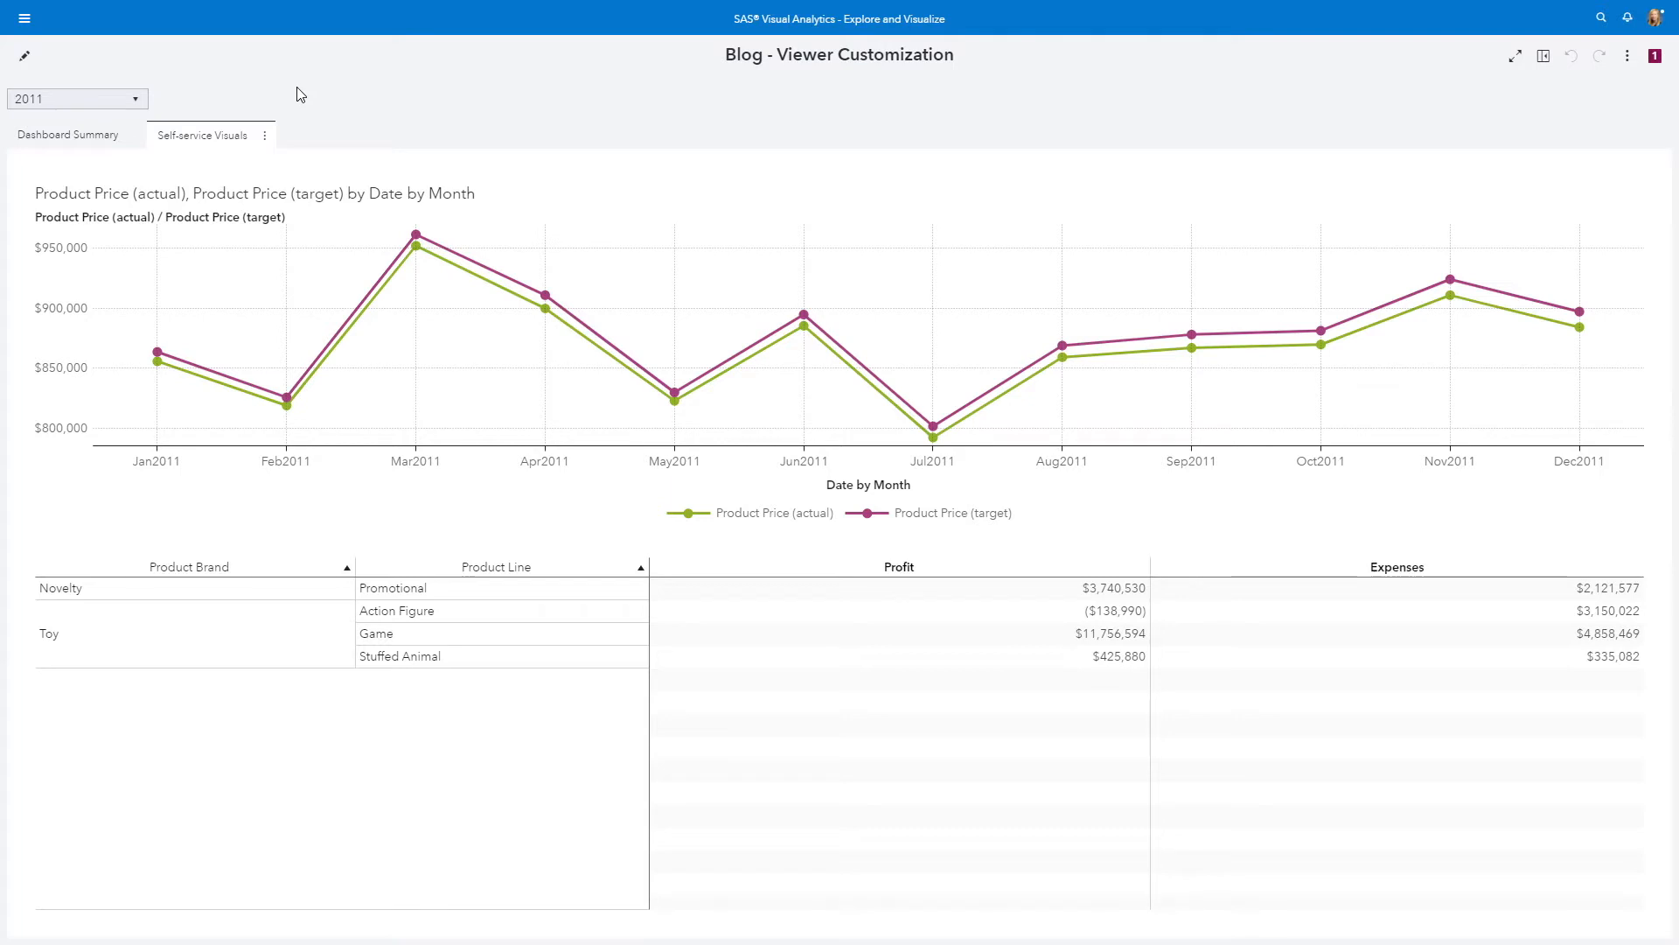
{"action": "left_click", "coordinate": [1545, 61]}
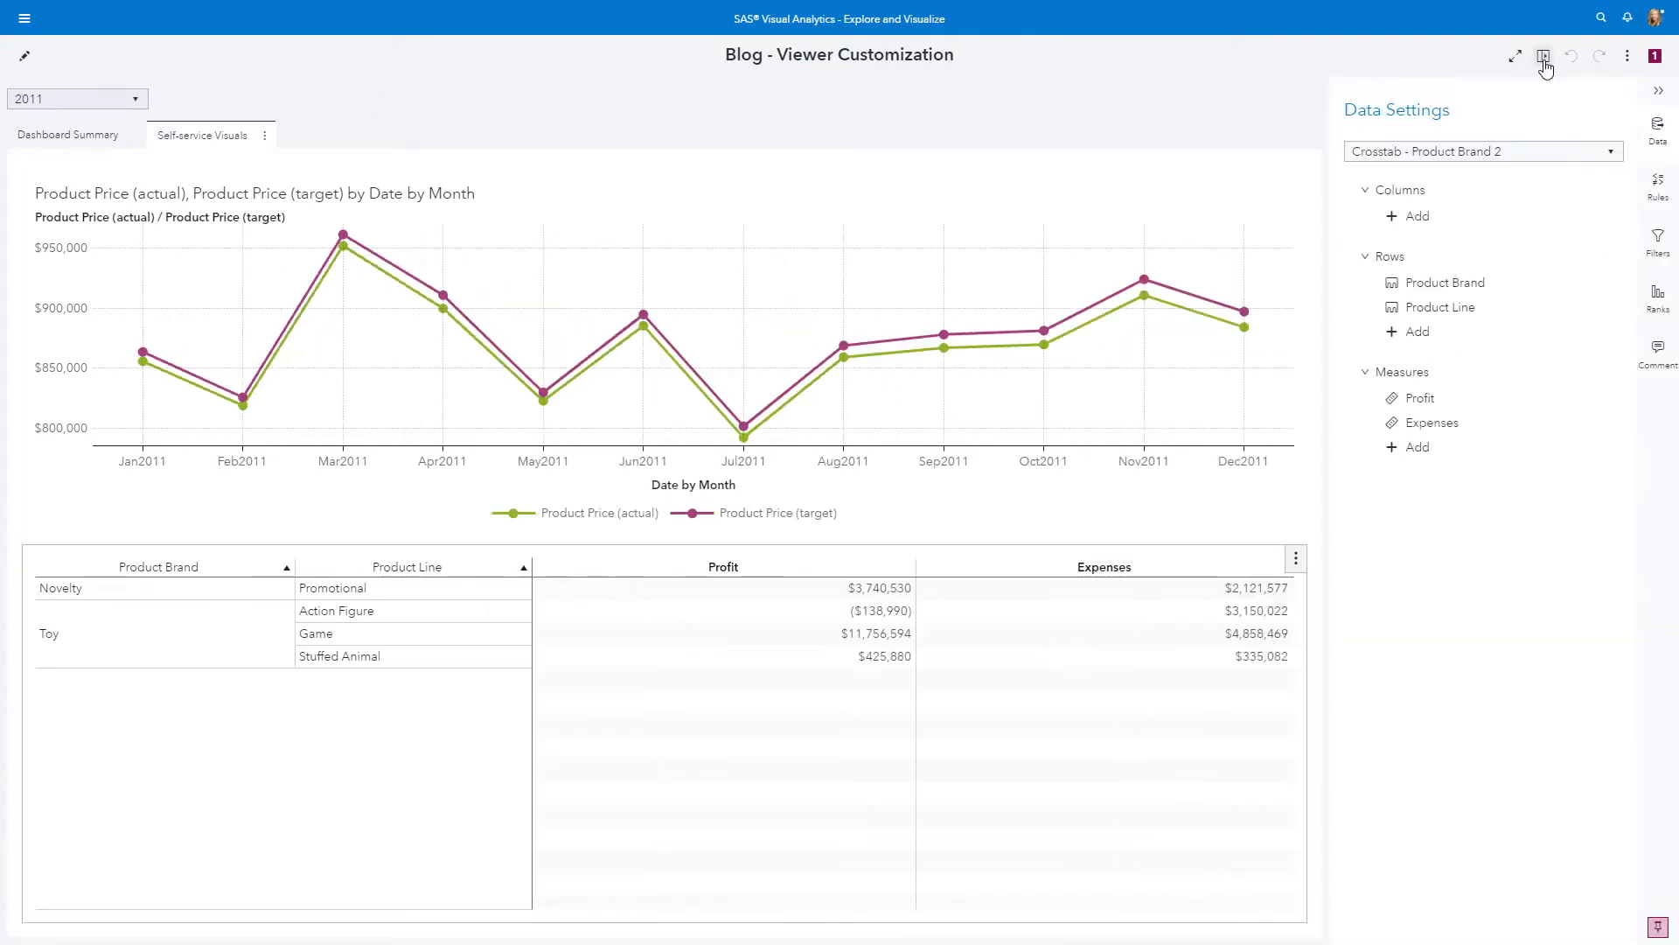
{"action": "left_click", "coordinate": [1545, 62]}
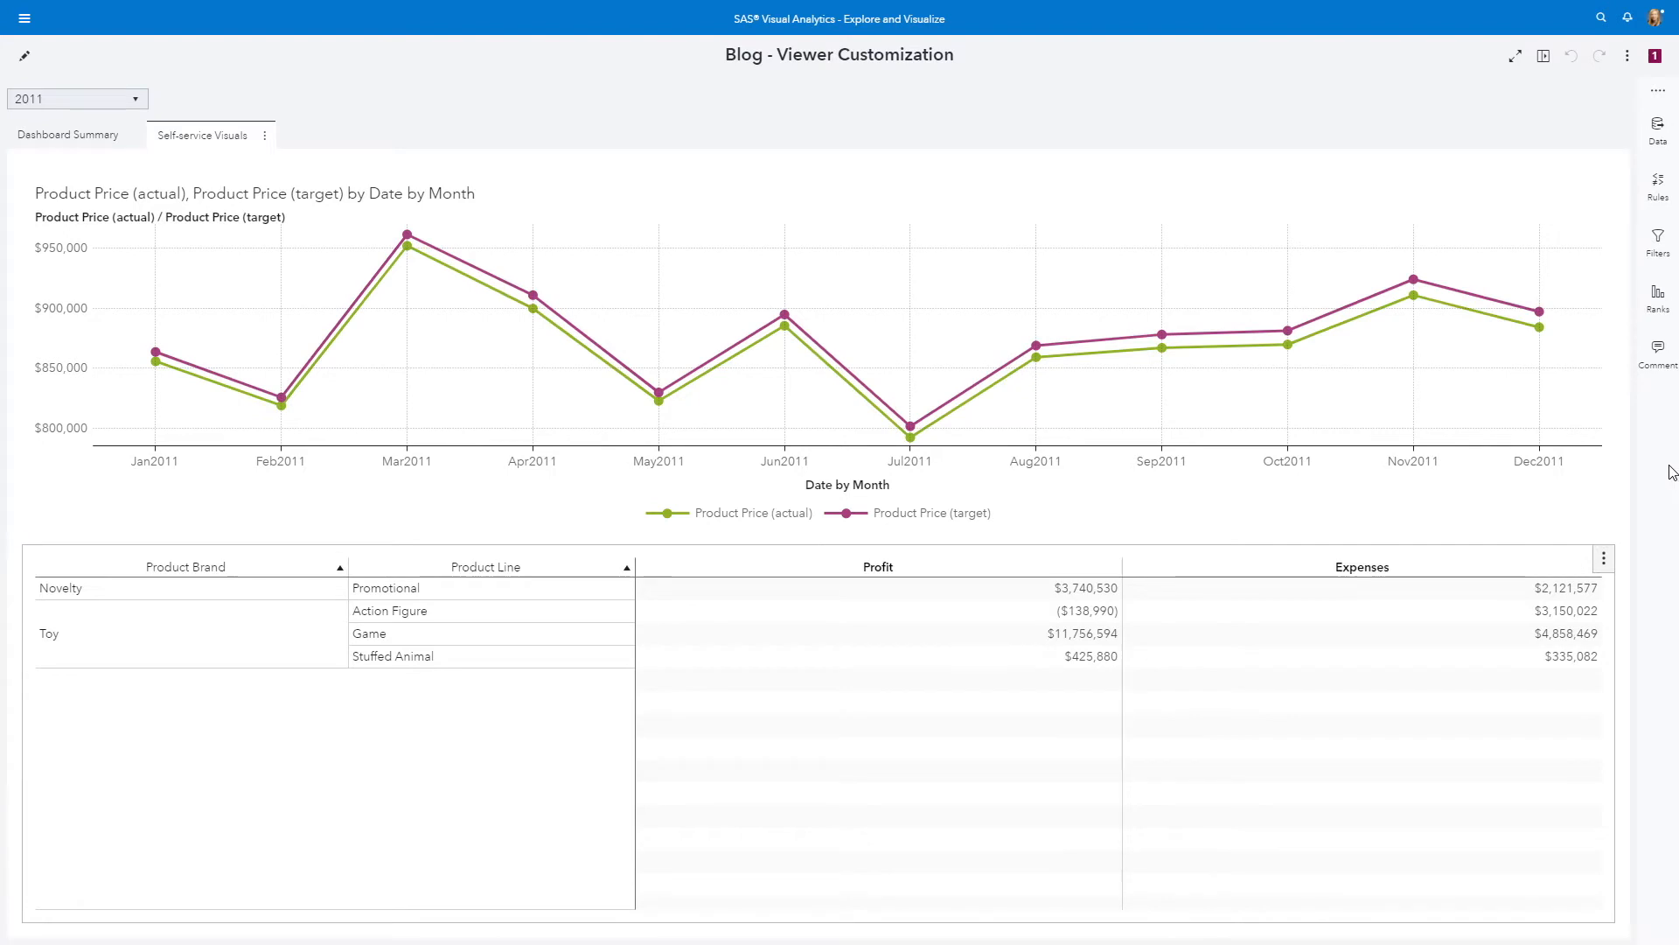
{"action": "left_click", "coordinate": [1659, 131]}
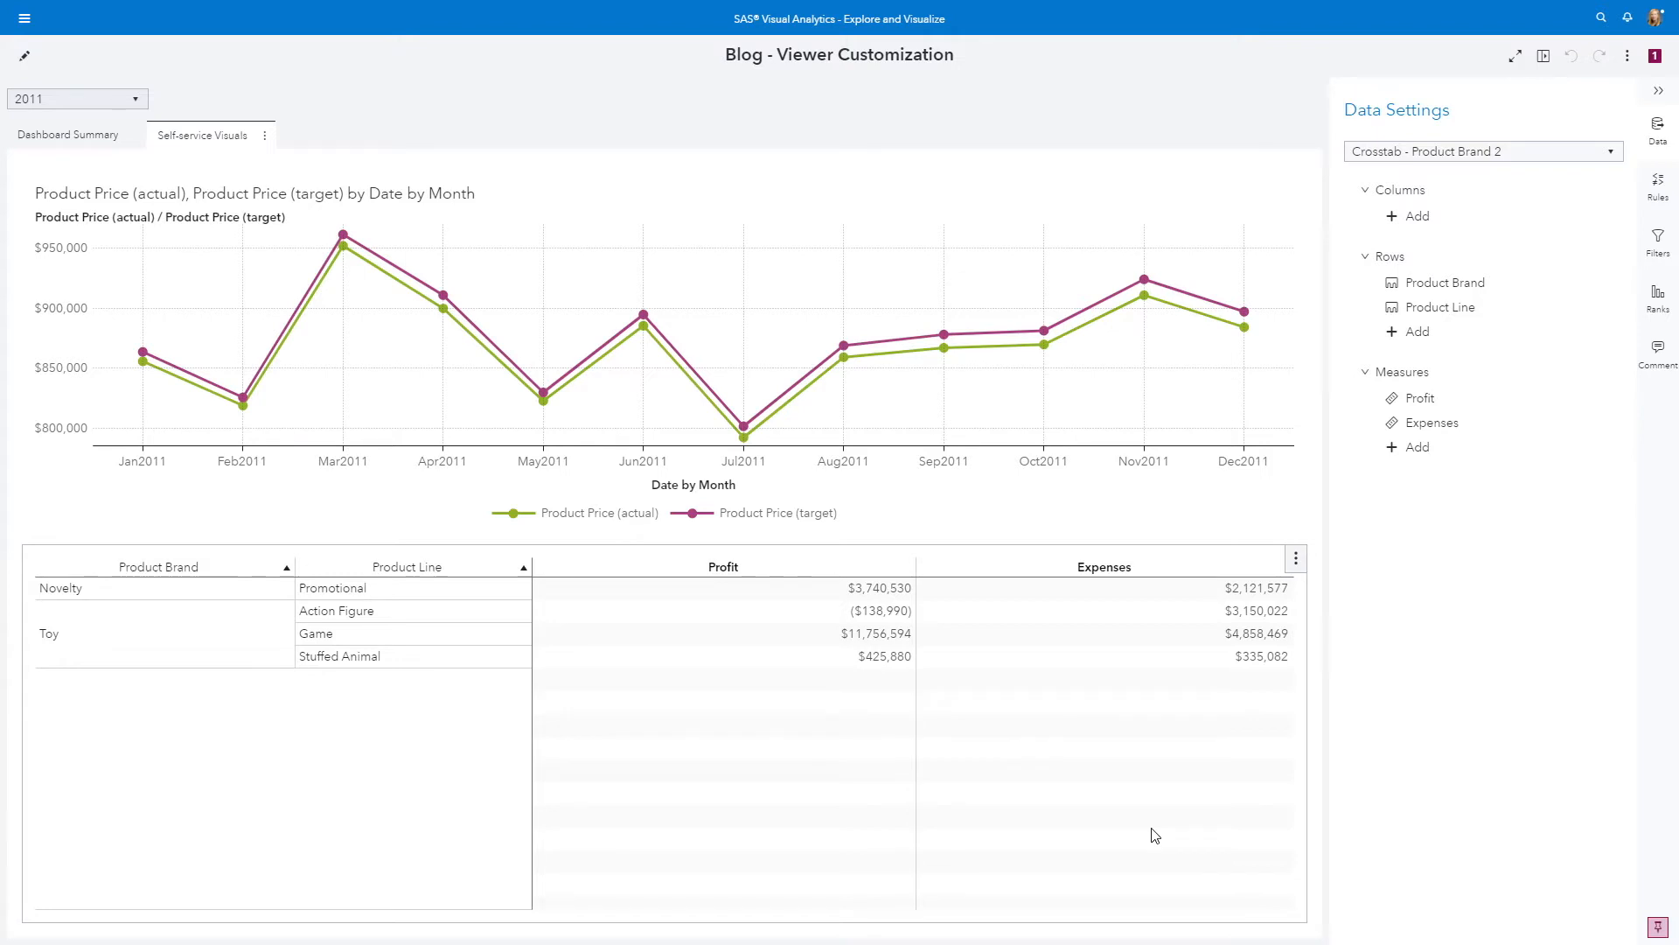
Remove all measures from the line chart of product prices by month
{"action": "left_click", "coordinate": [1240, 256]}
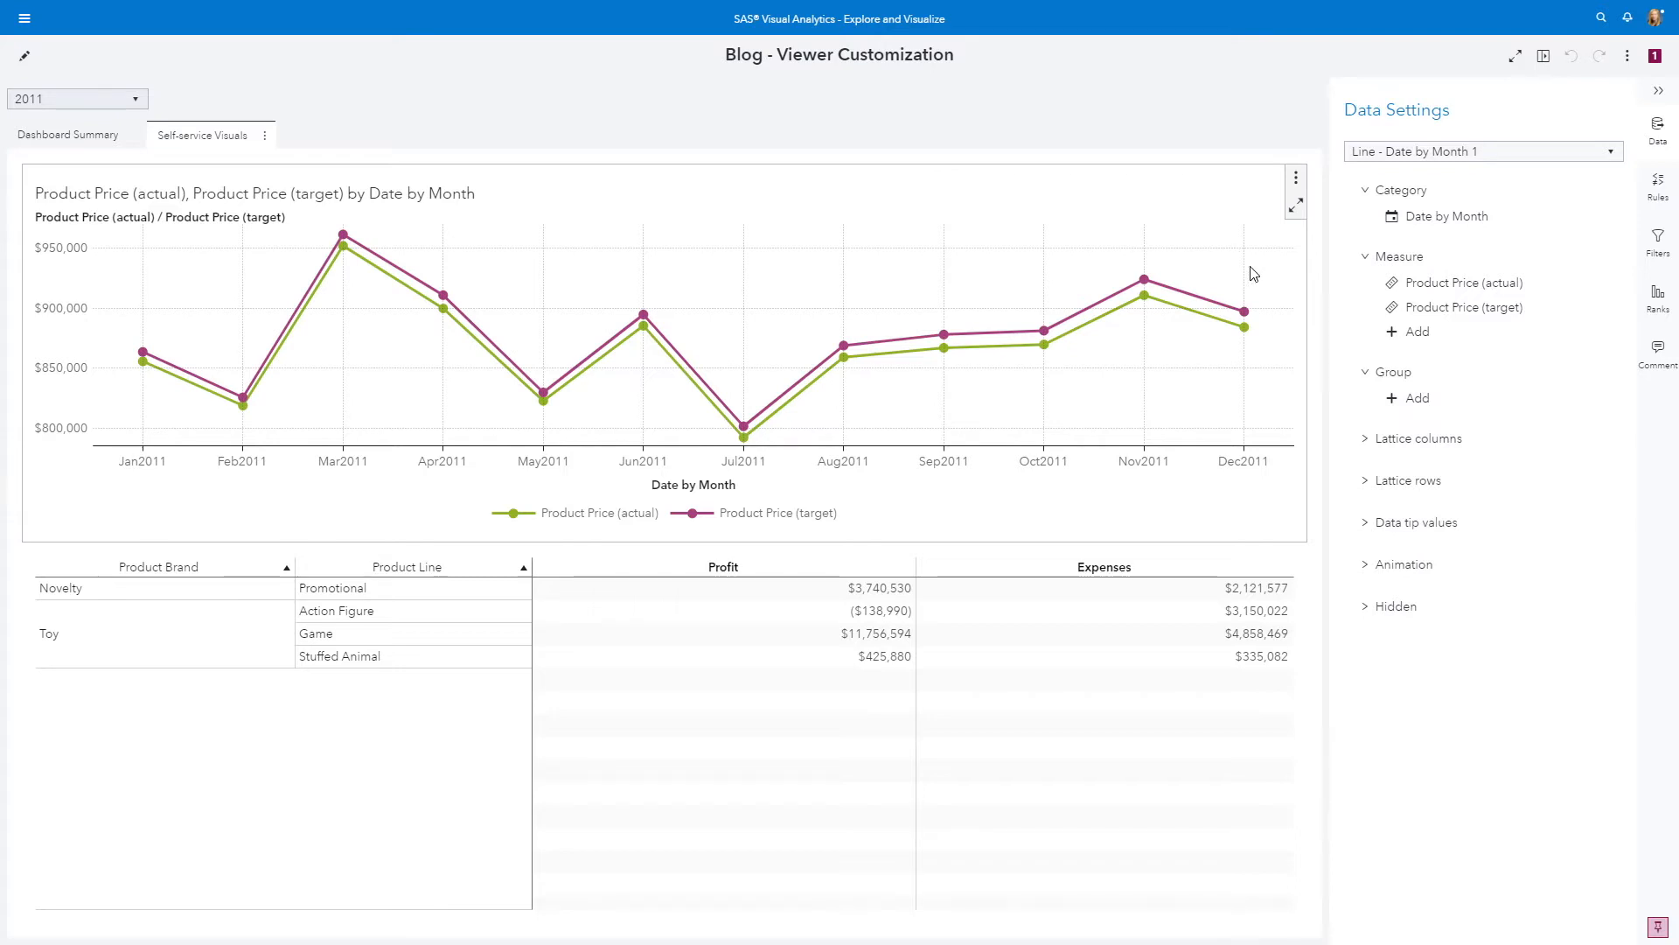
{"action": "right_click", "coordinate": [1452, 337]}
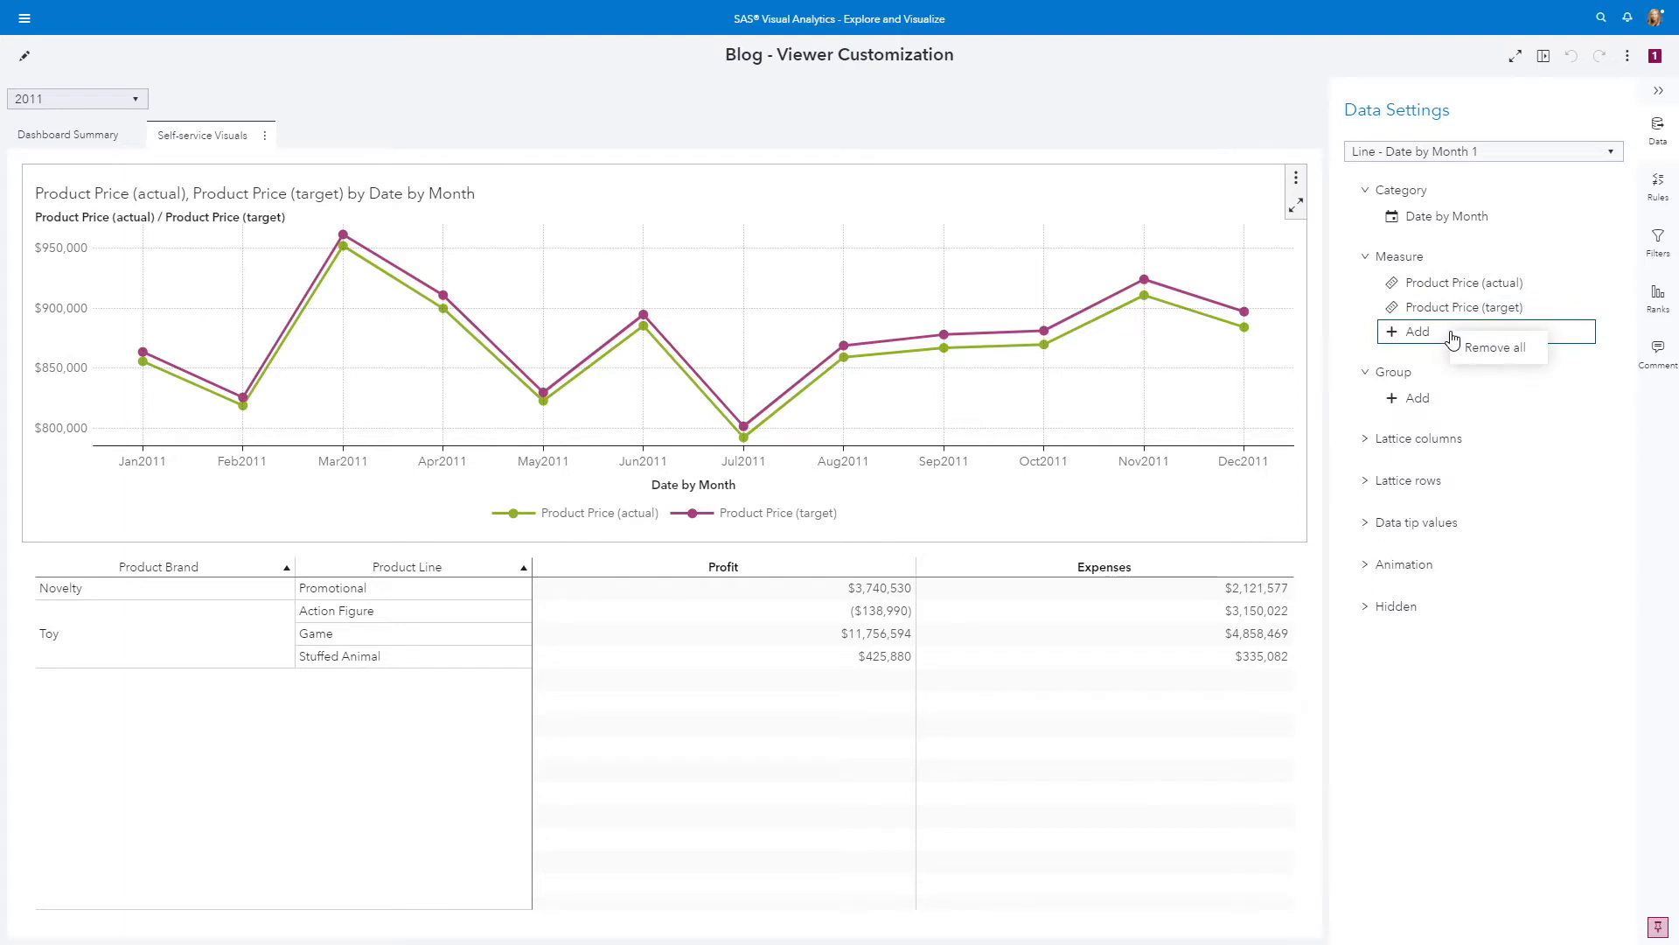
{"action": "right_click", "coordinate": [1532, 285]}
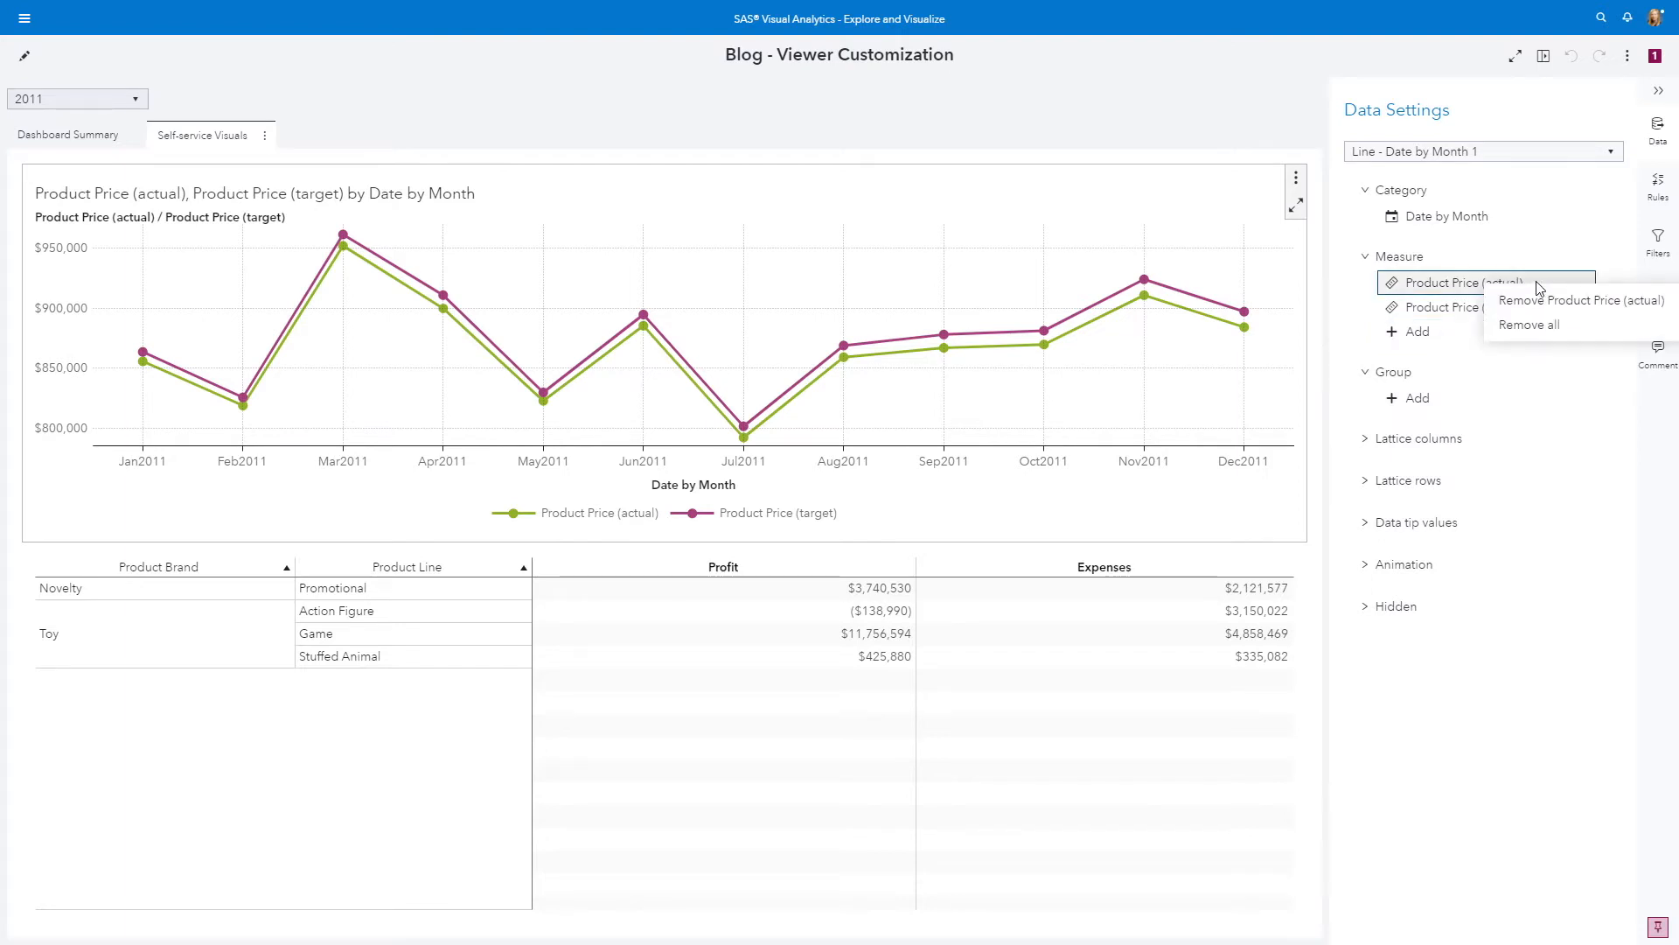
{"action": "left_click", "coordinate": [1442, 264]}
{"action": "right_click", "coordinate": [1441, 264]}
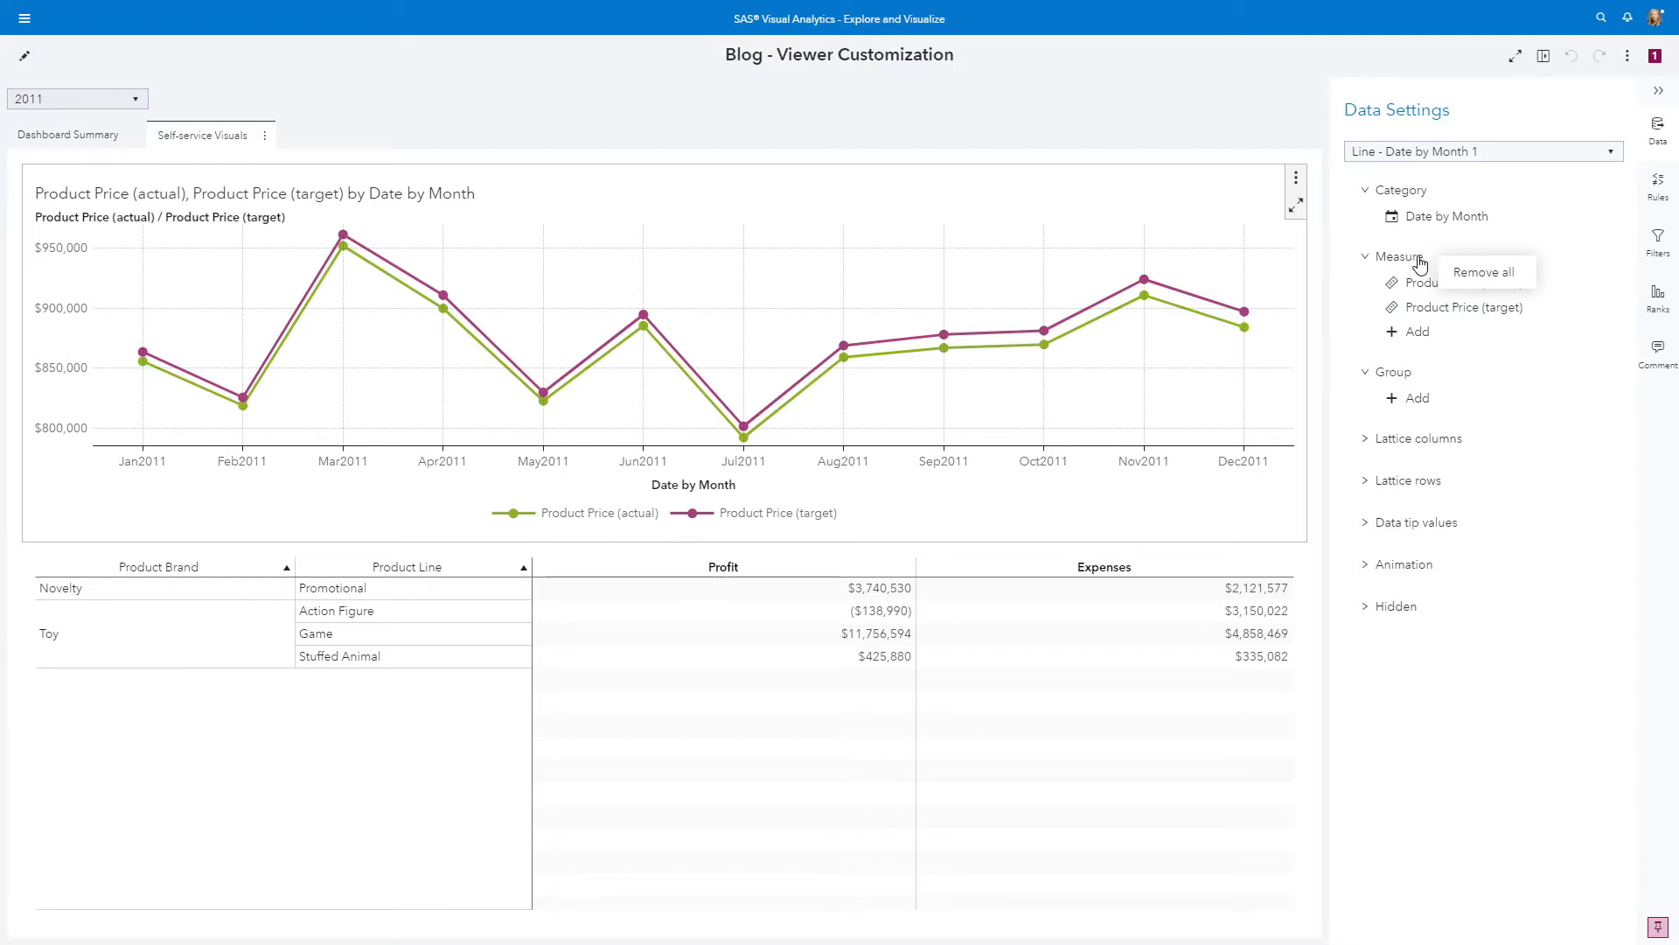
{"action": "left_click", "coordinate": [1484, 273]}
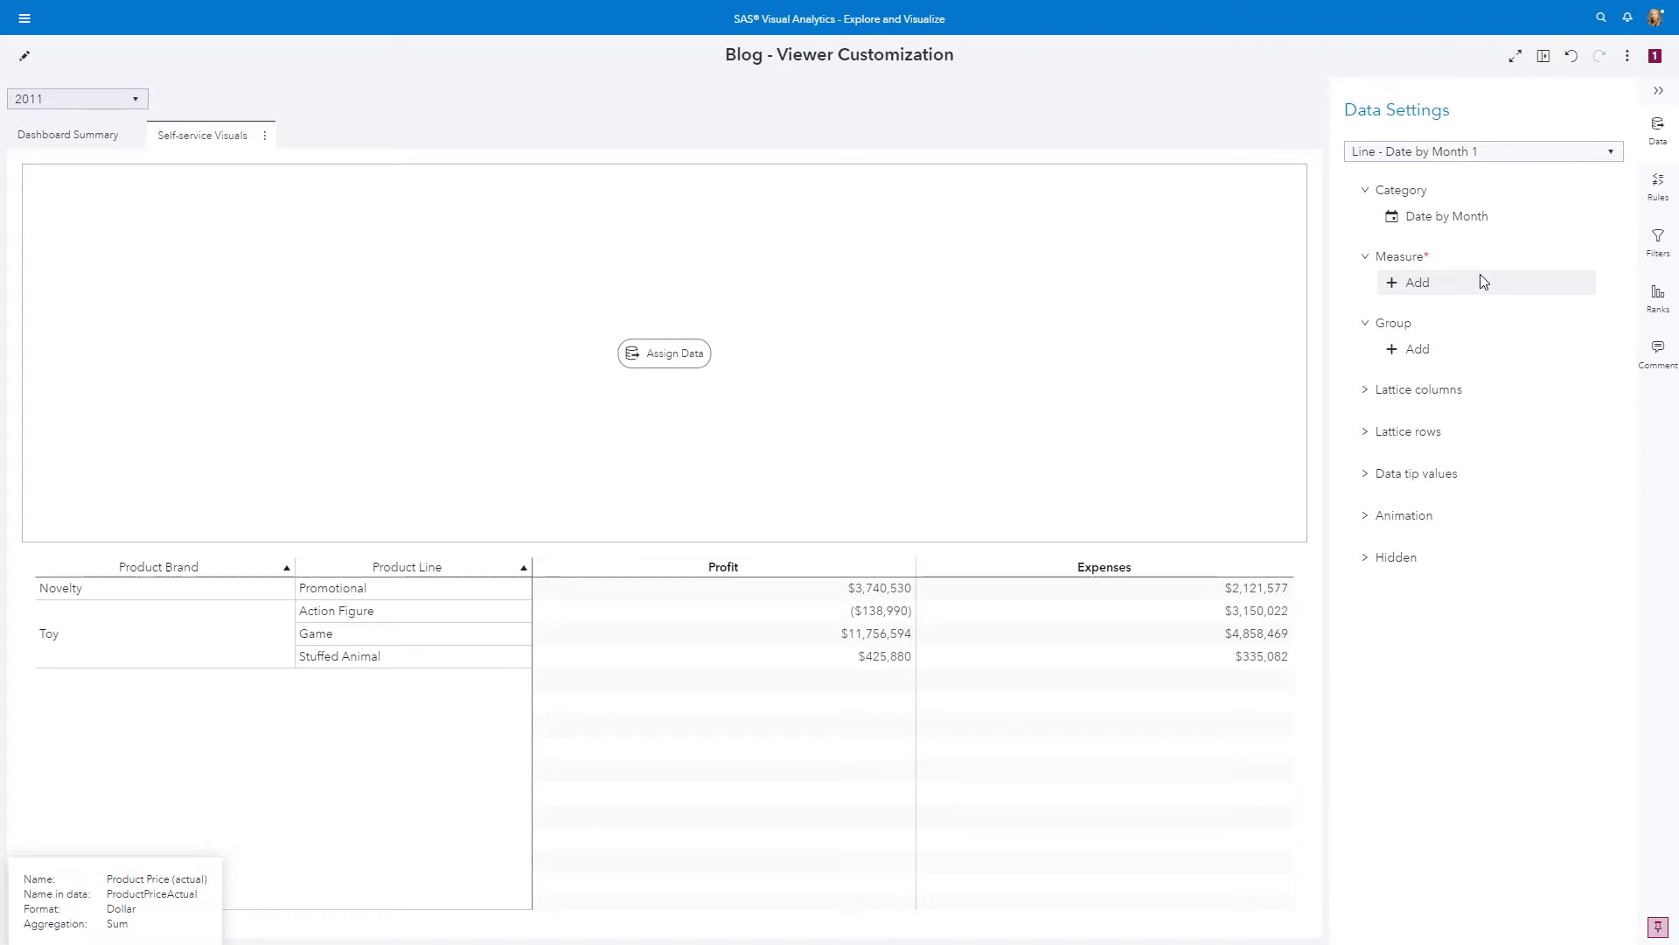
Assign Profit as the measure of the emptied line chart
{"action": "left_click", "coordinate": [674, 363]}
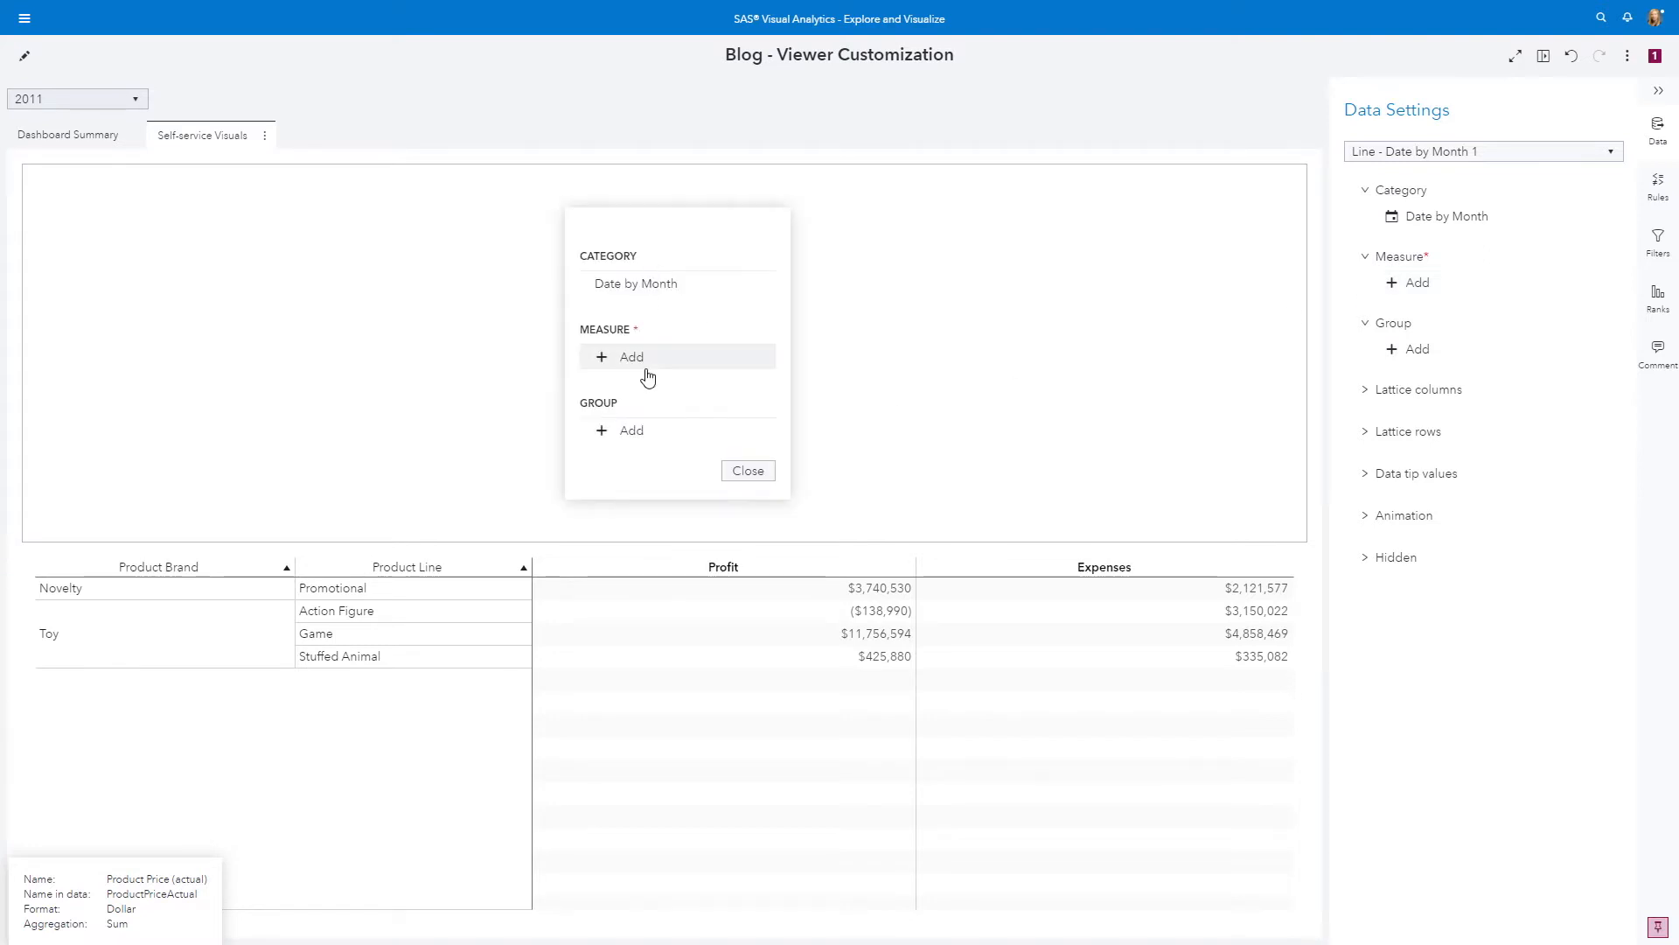
{"action": "left_click", "coordinate": [749, 472]}
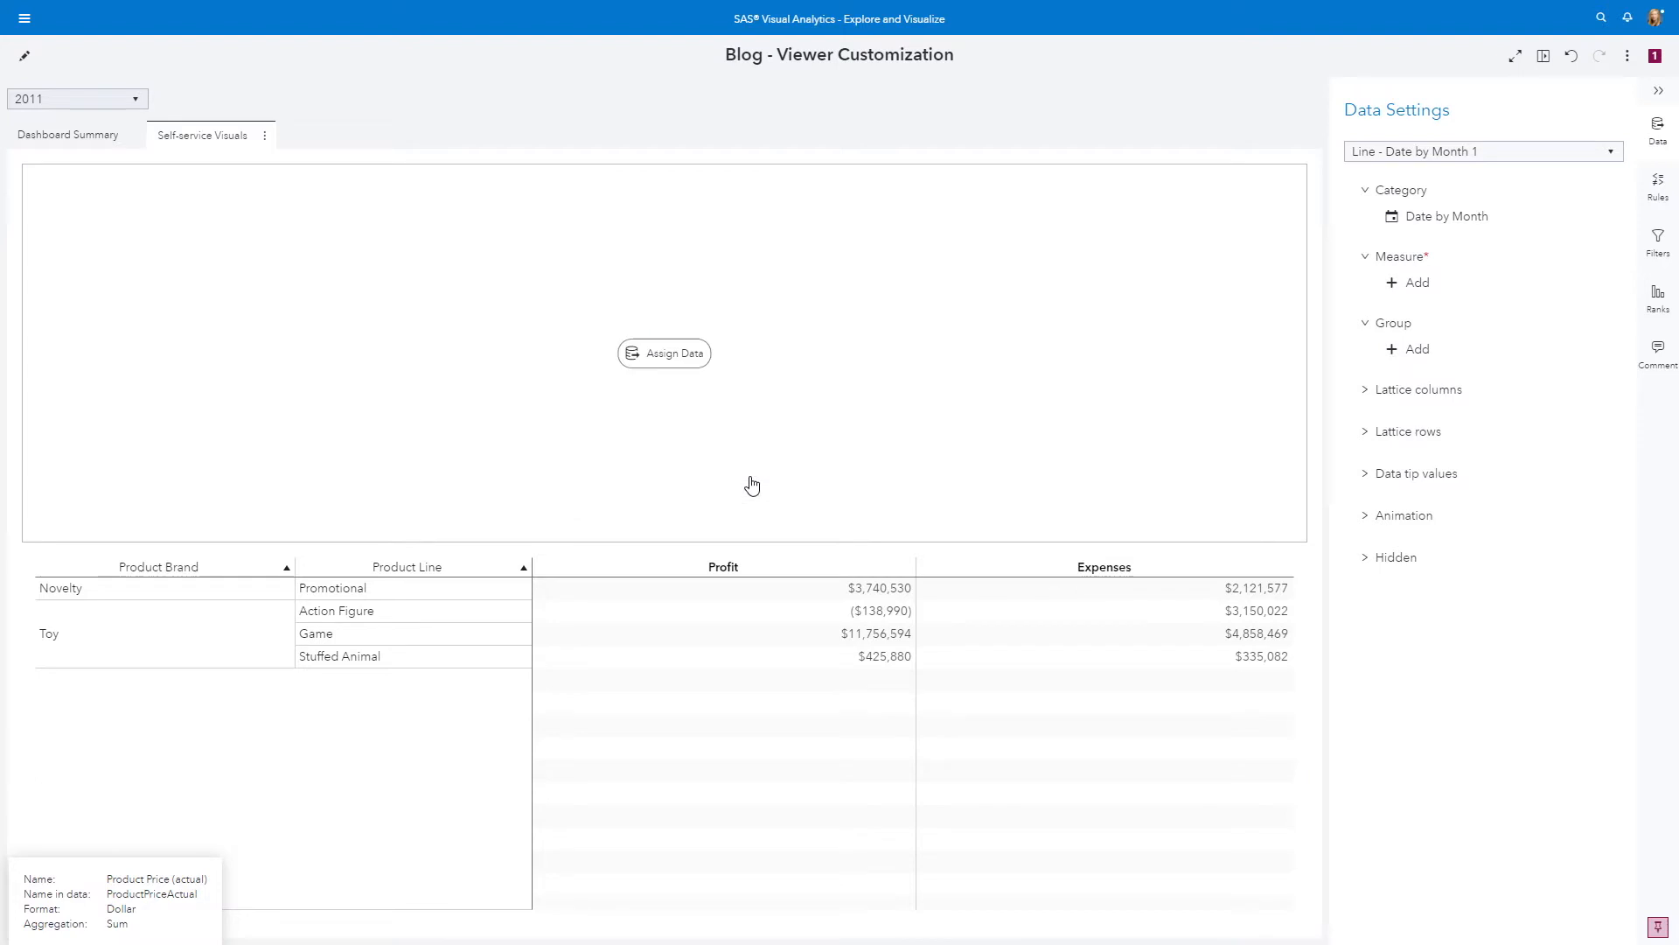
{"action": "left_click", "coordinate": [1418, 283]}
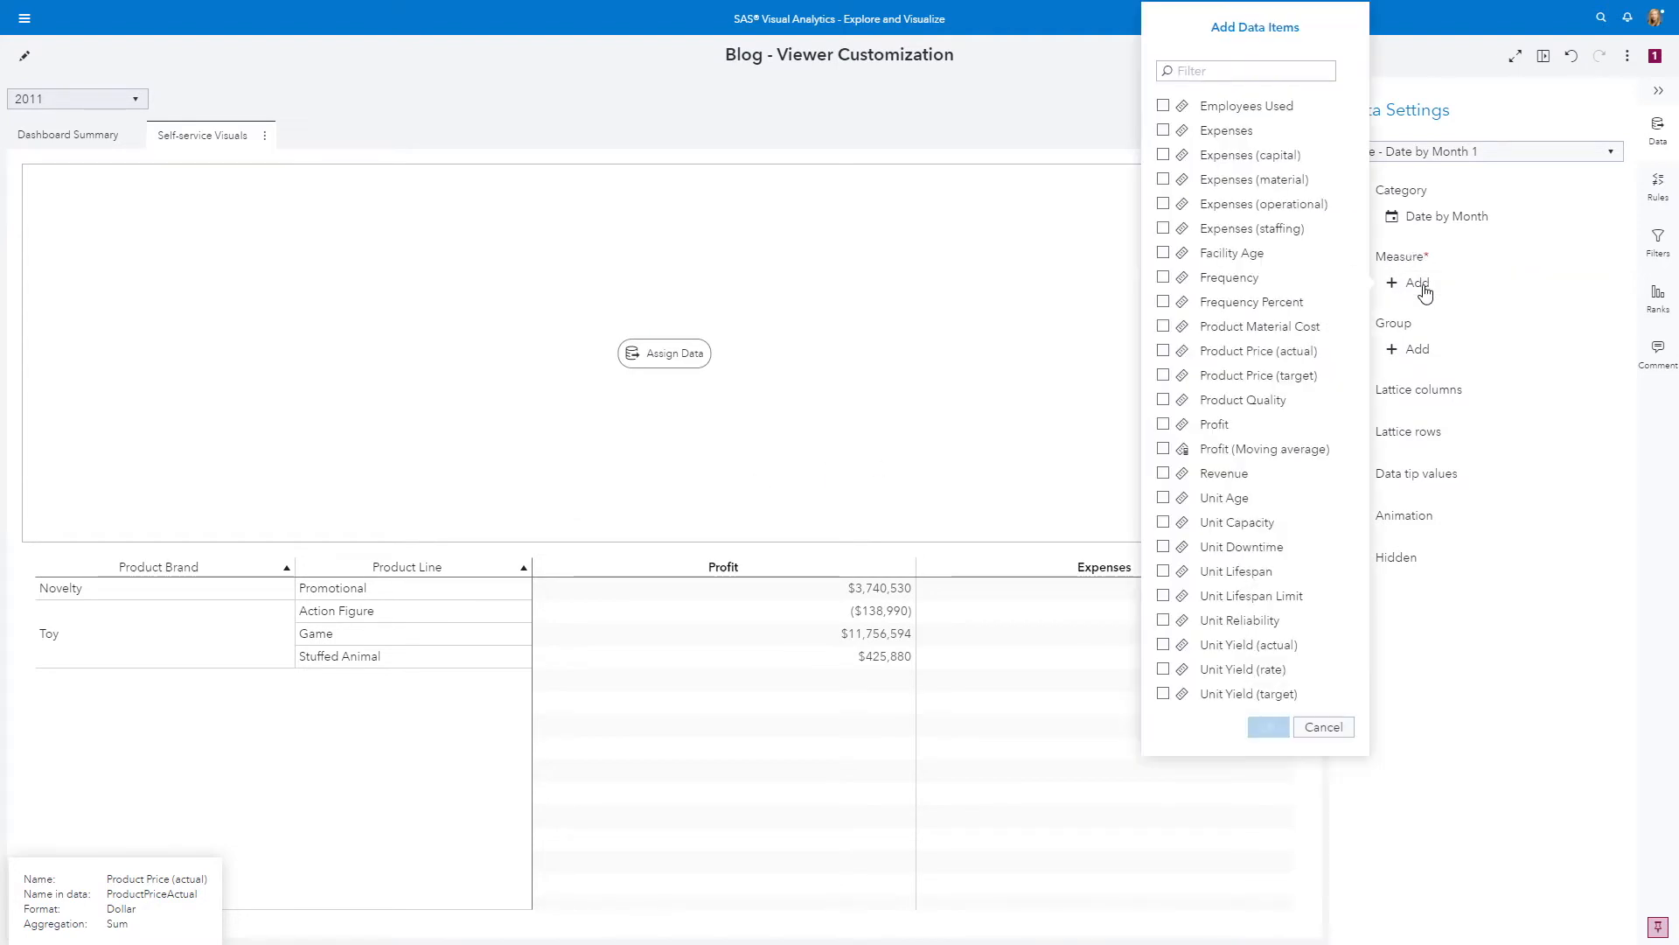
{"action": "left_click", "coordinate": [1163, 425]}
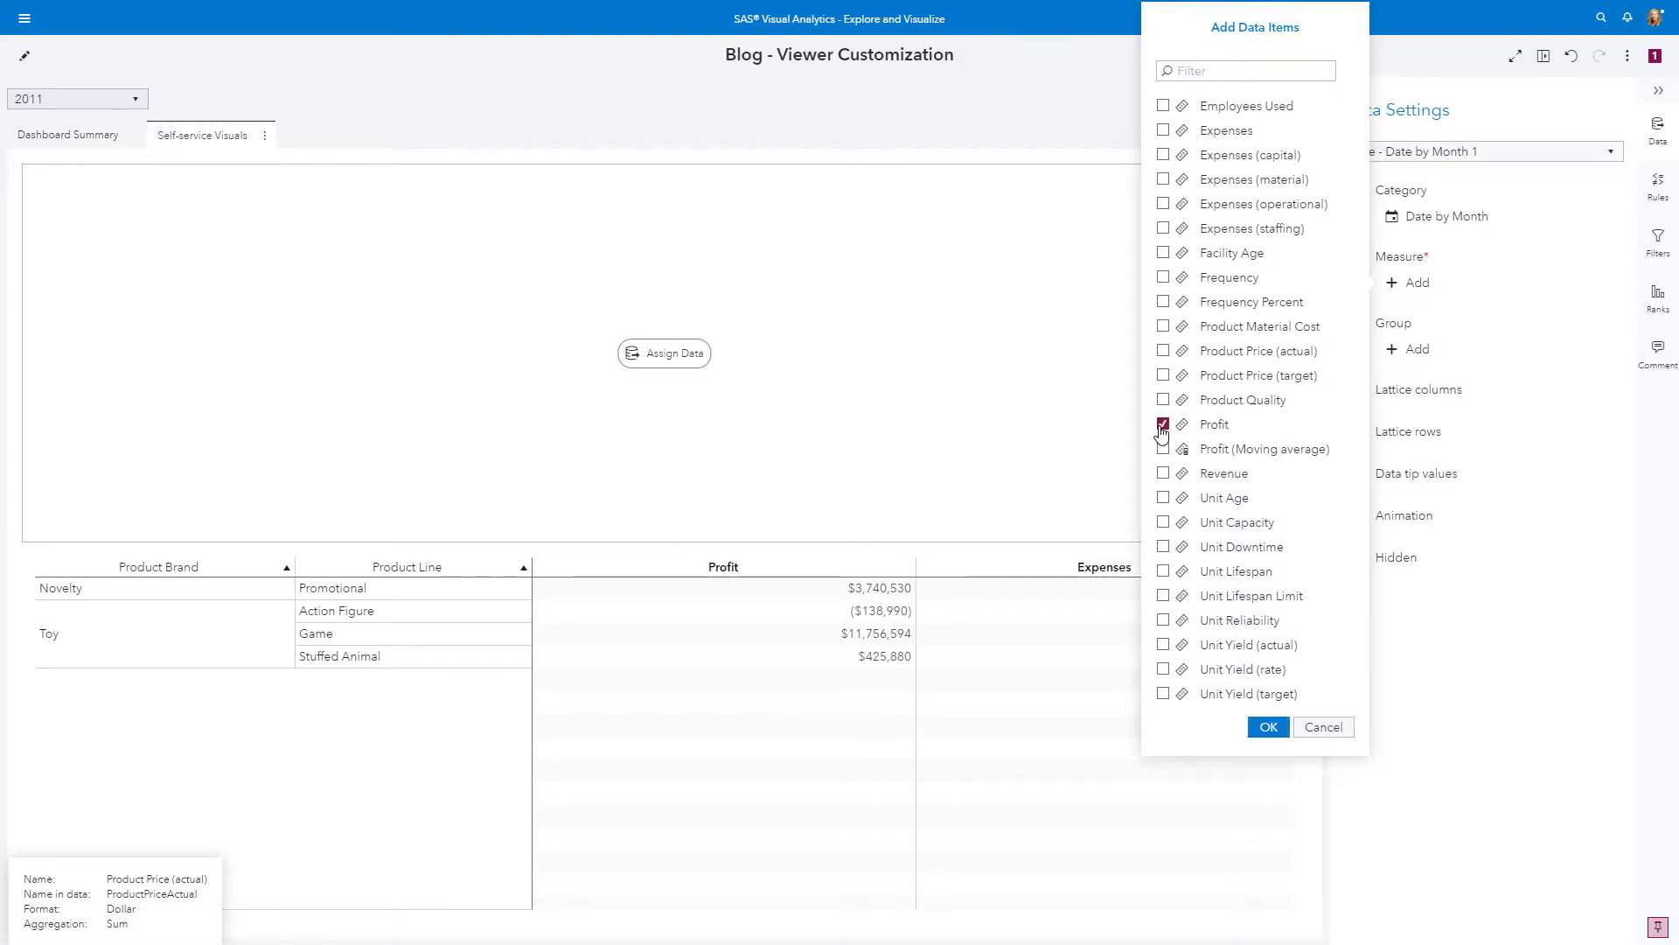
{"action": "left_click", "coordinate": [1268, 728]}
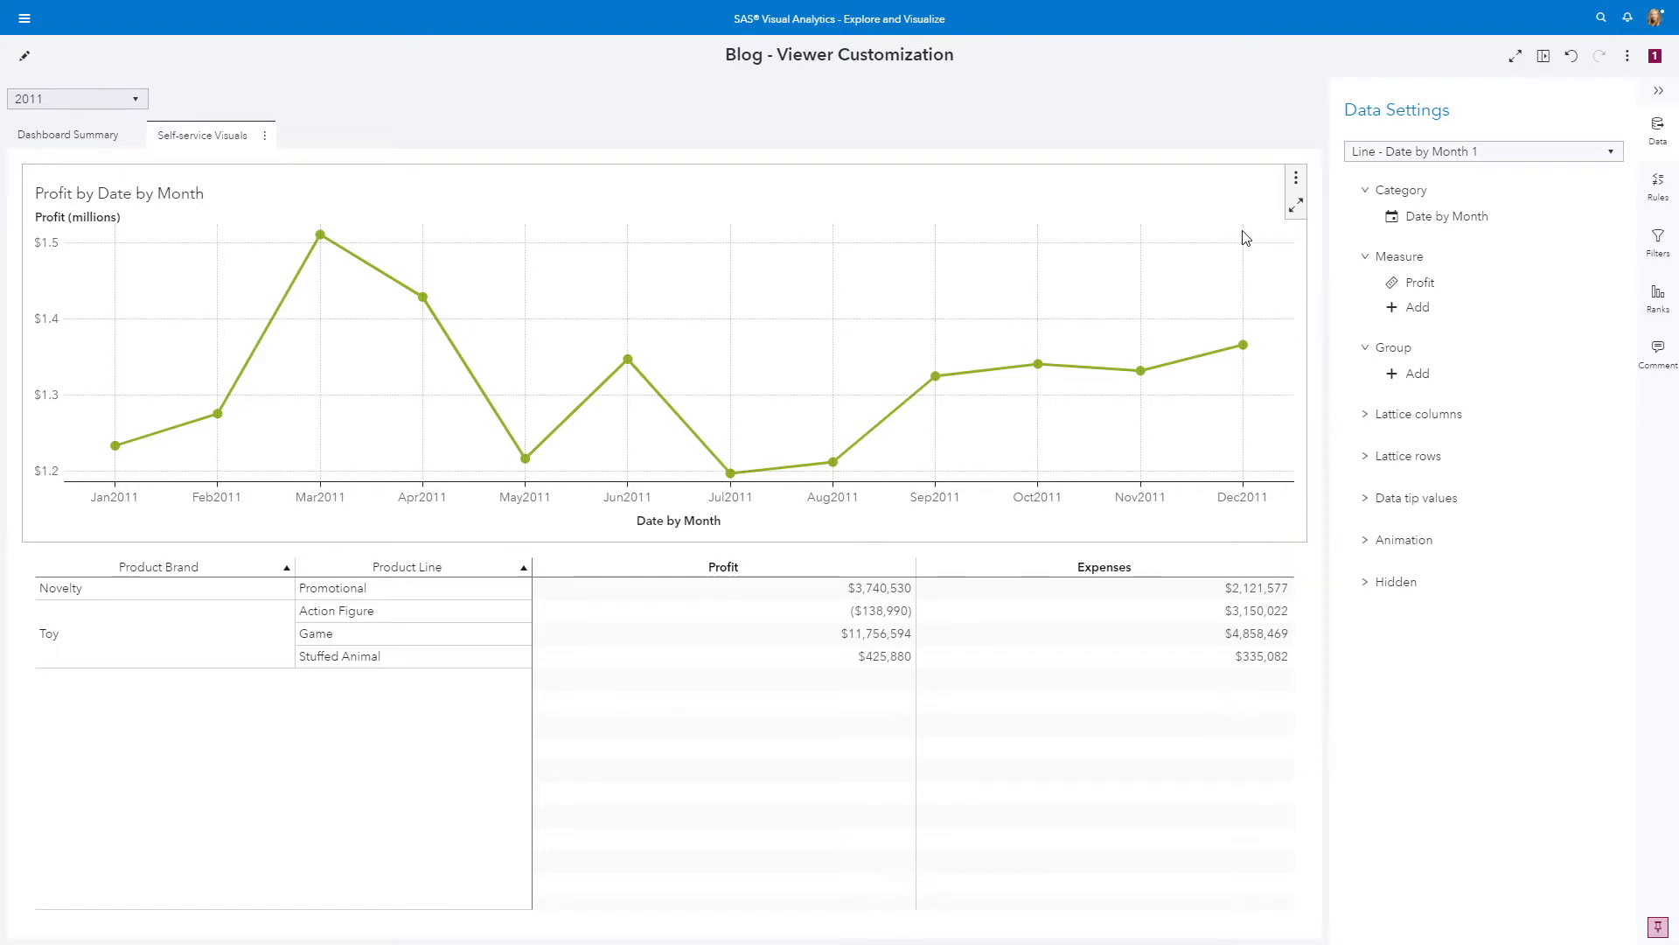
Change the Profit by Date by Month line chart to a bar chart
{"action": "left_click", "coordinate": [1297, 179]}
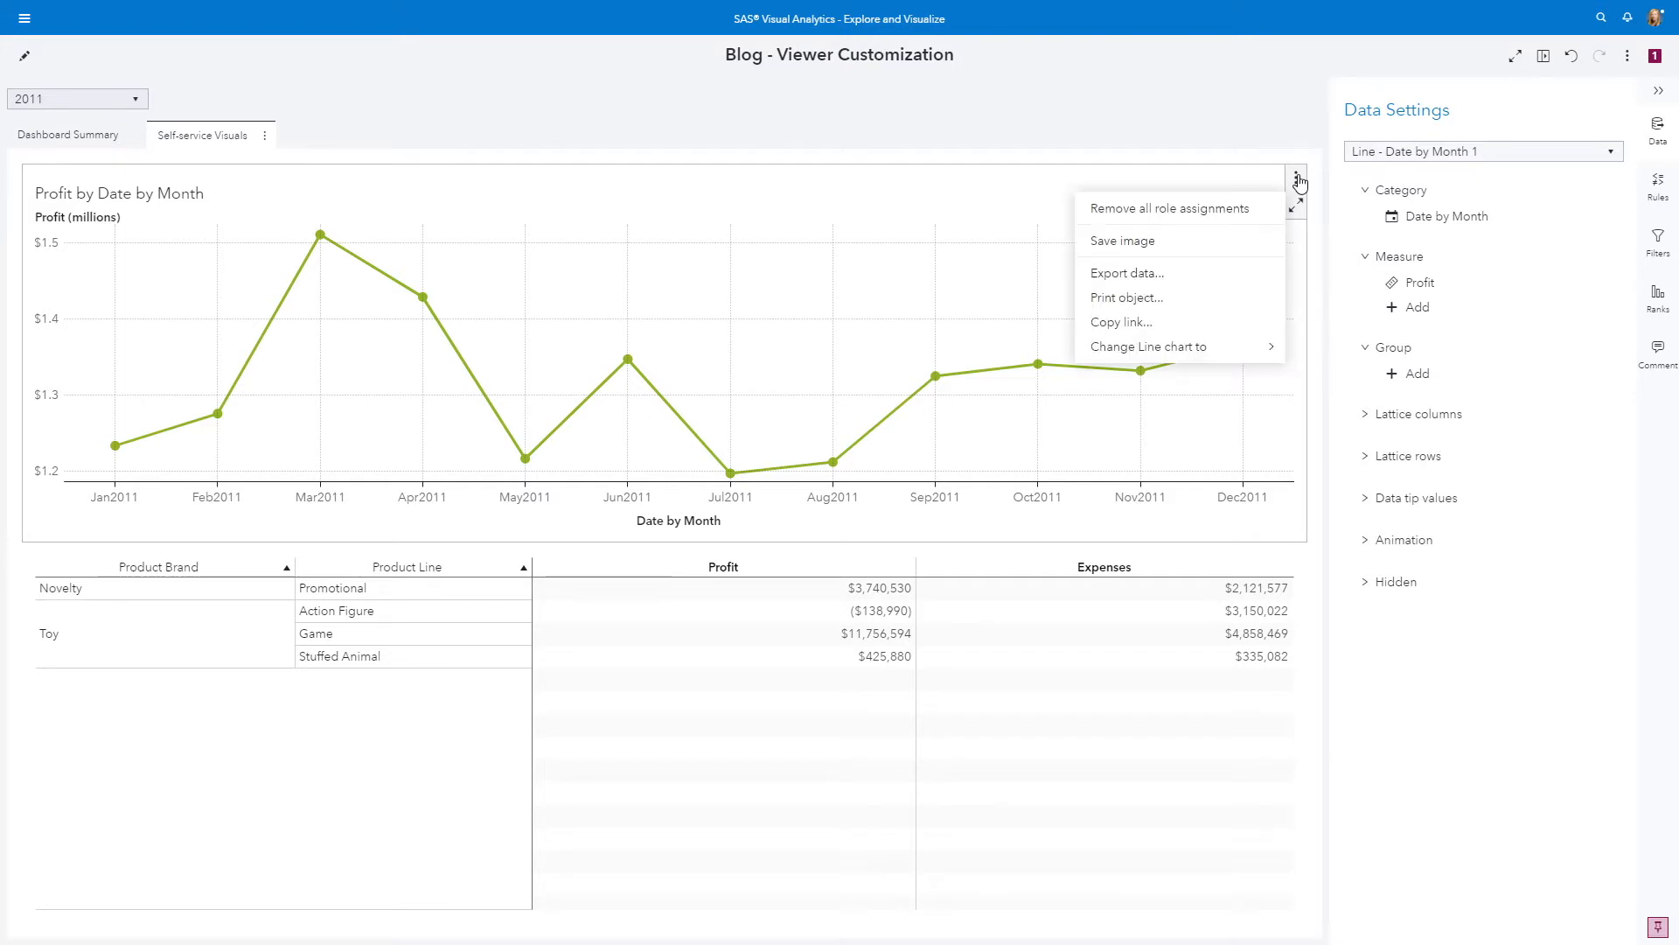
{"action": "mouse_move", "coordinate": [1173, 356]}
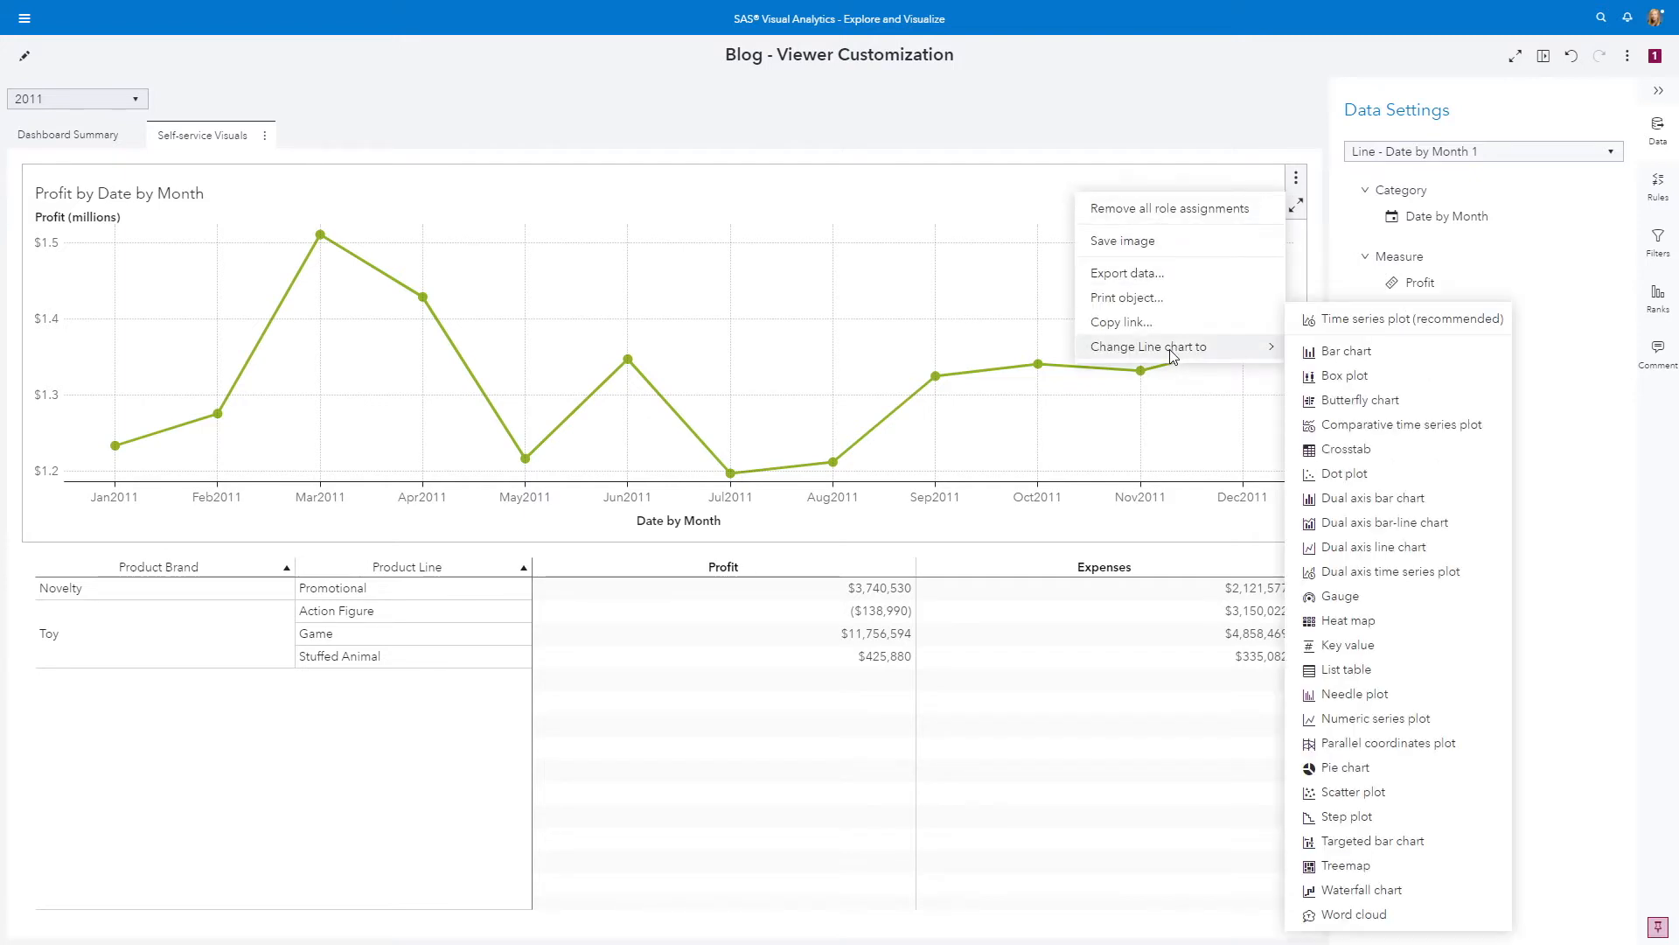
{"action": "left_click", "coordinate": [1336, 352]}
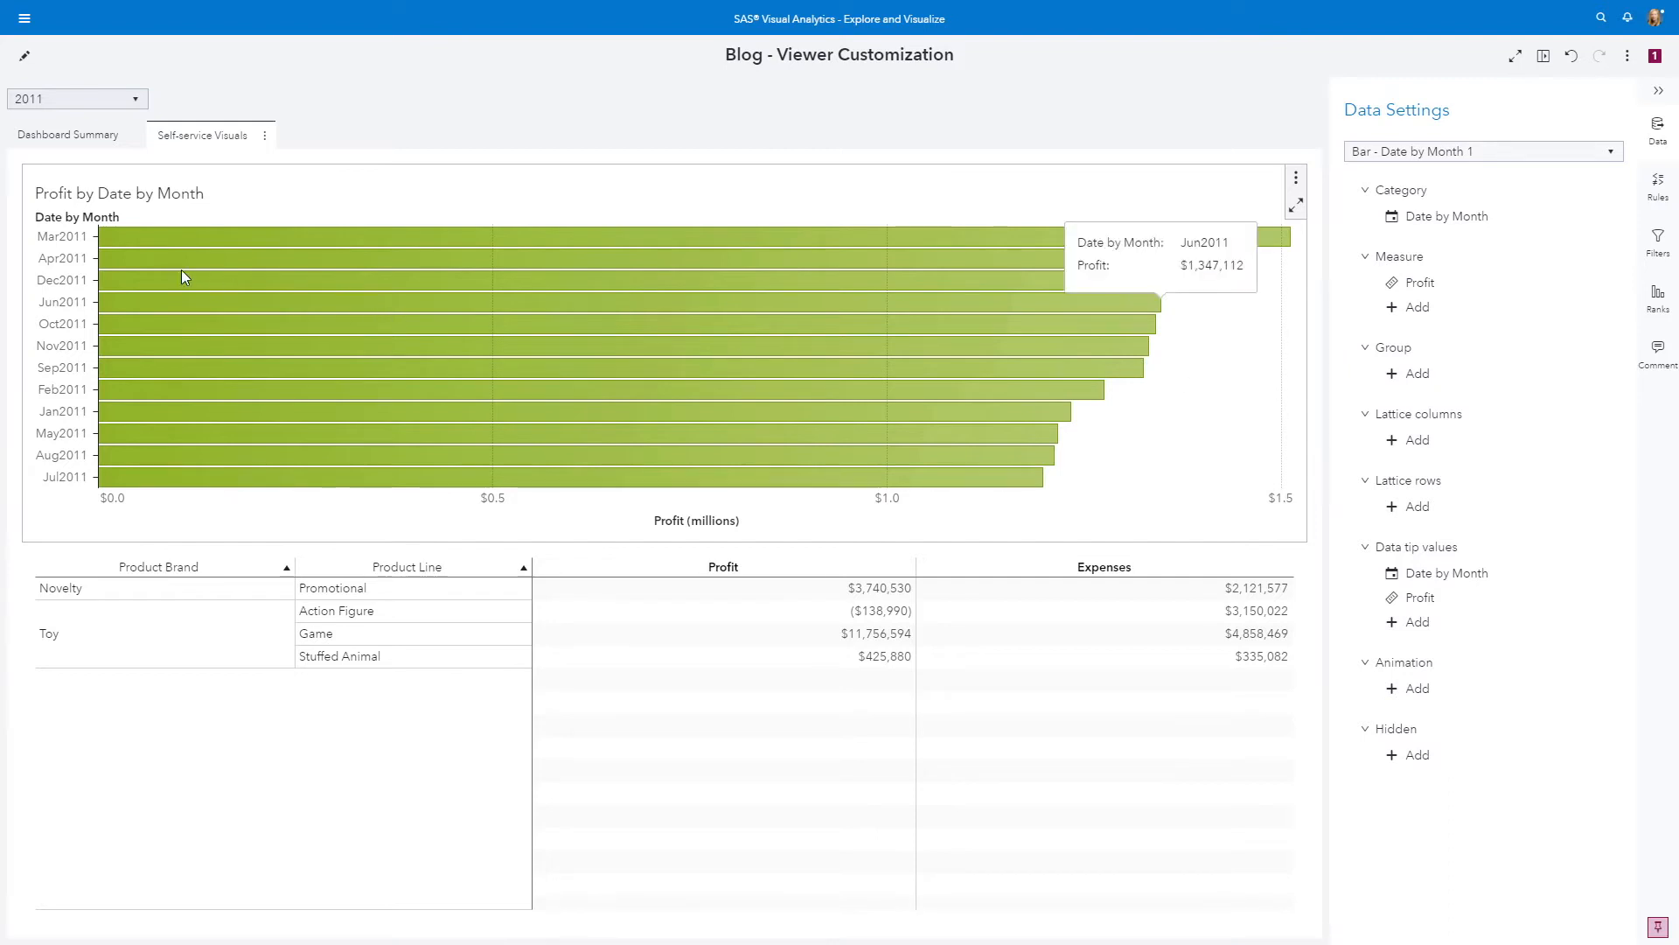
Sort the bar chart by Date by Month in ascending order
{"action": "right_click", "coordinate": [60, 221]}
{"action": "mouse_move", "coordinate": [155, 235]}
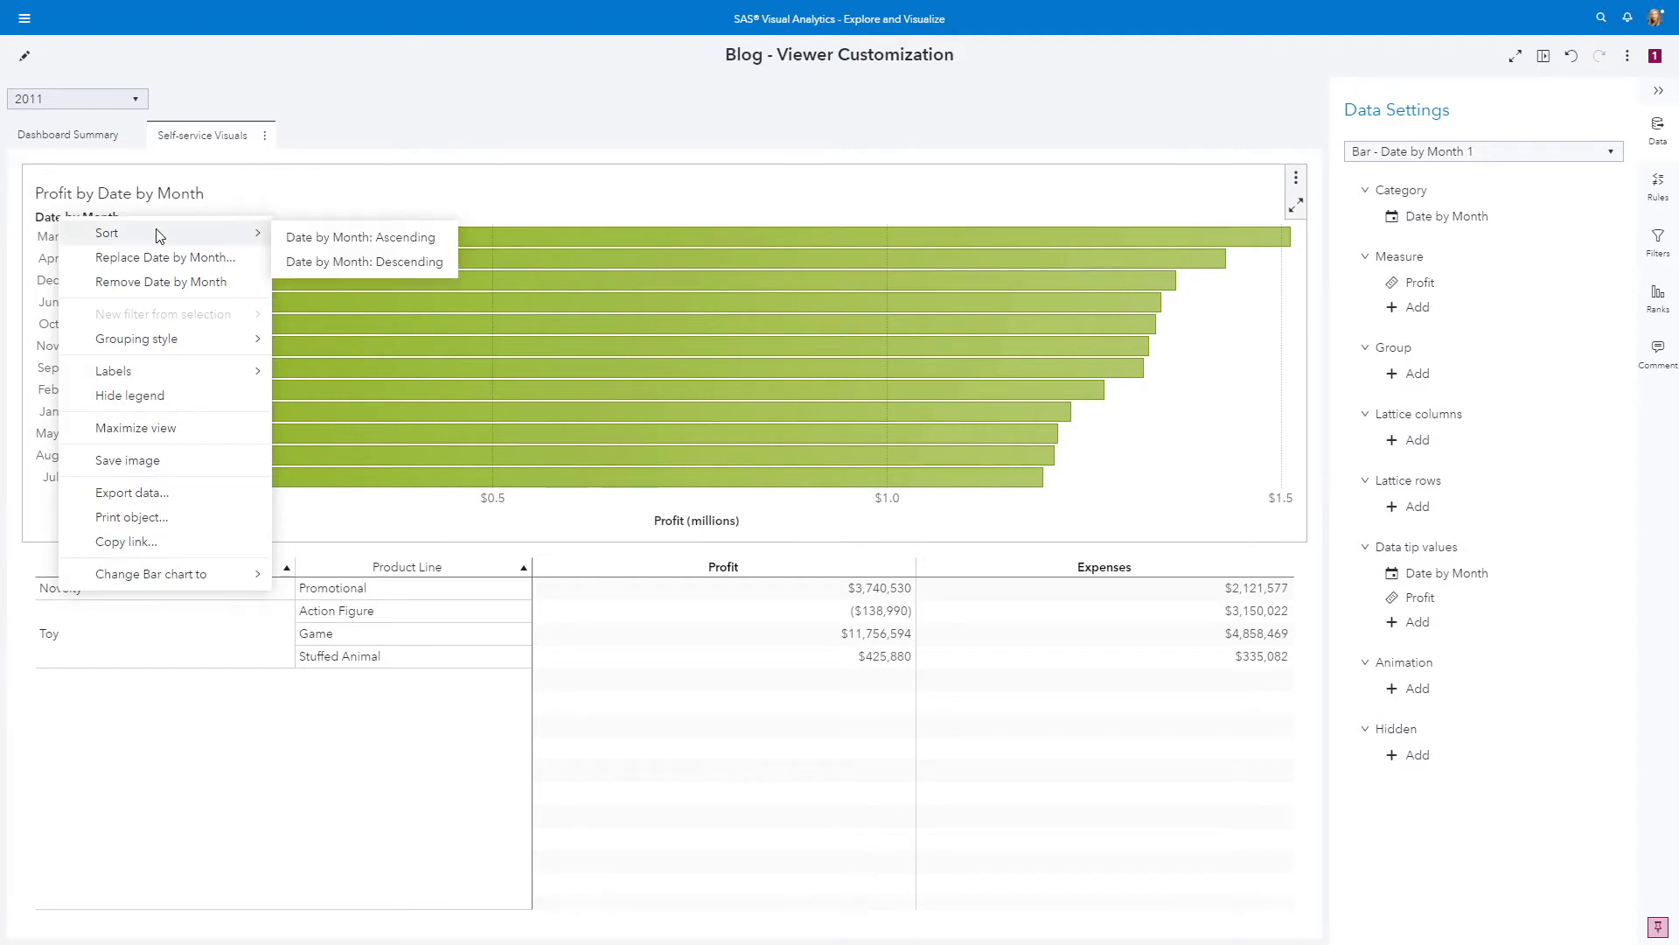
{"action": "left_click", "coordinate": [349, 237]}
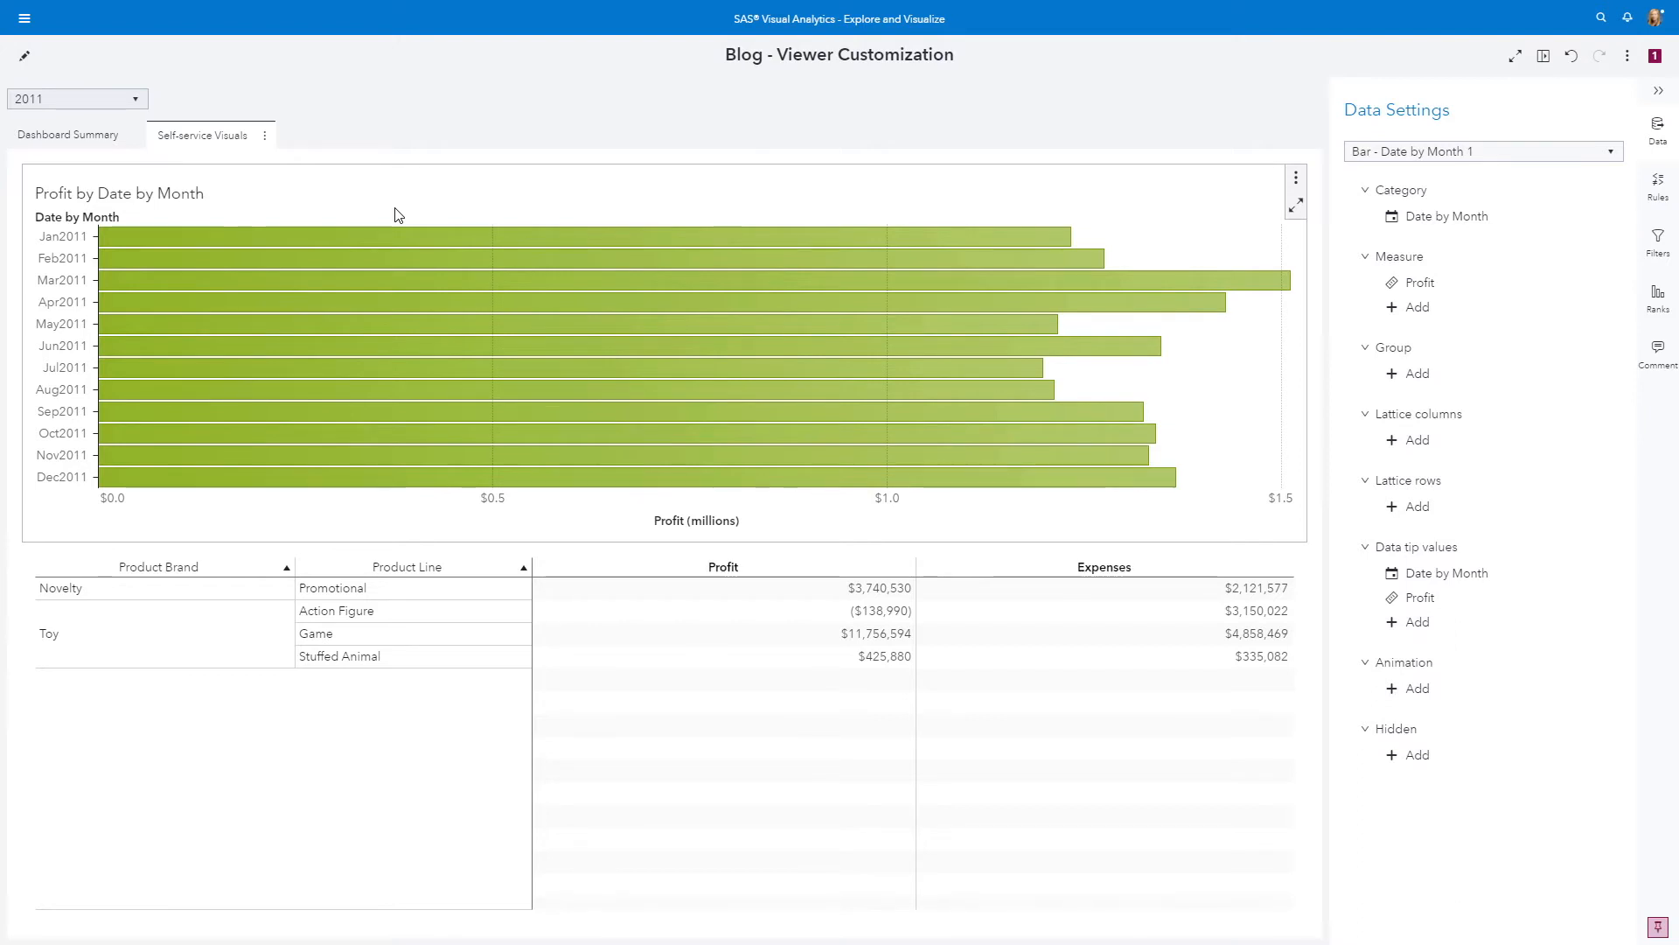
Replace the bar chart's Date by Month category with Facility Region
{"action": "left_click", "coordinate": [1512, 231]}
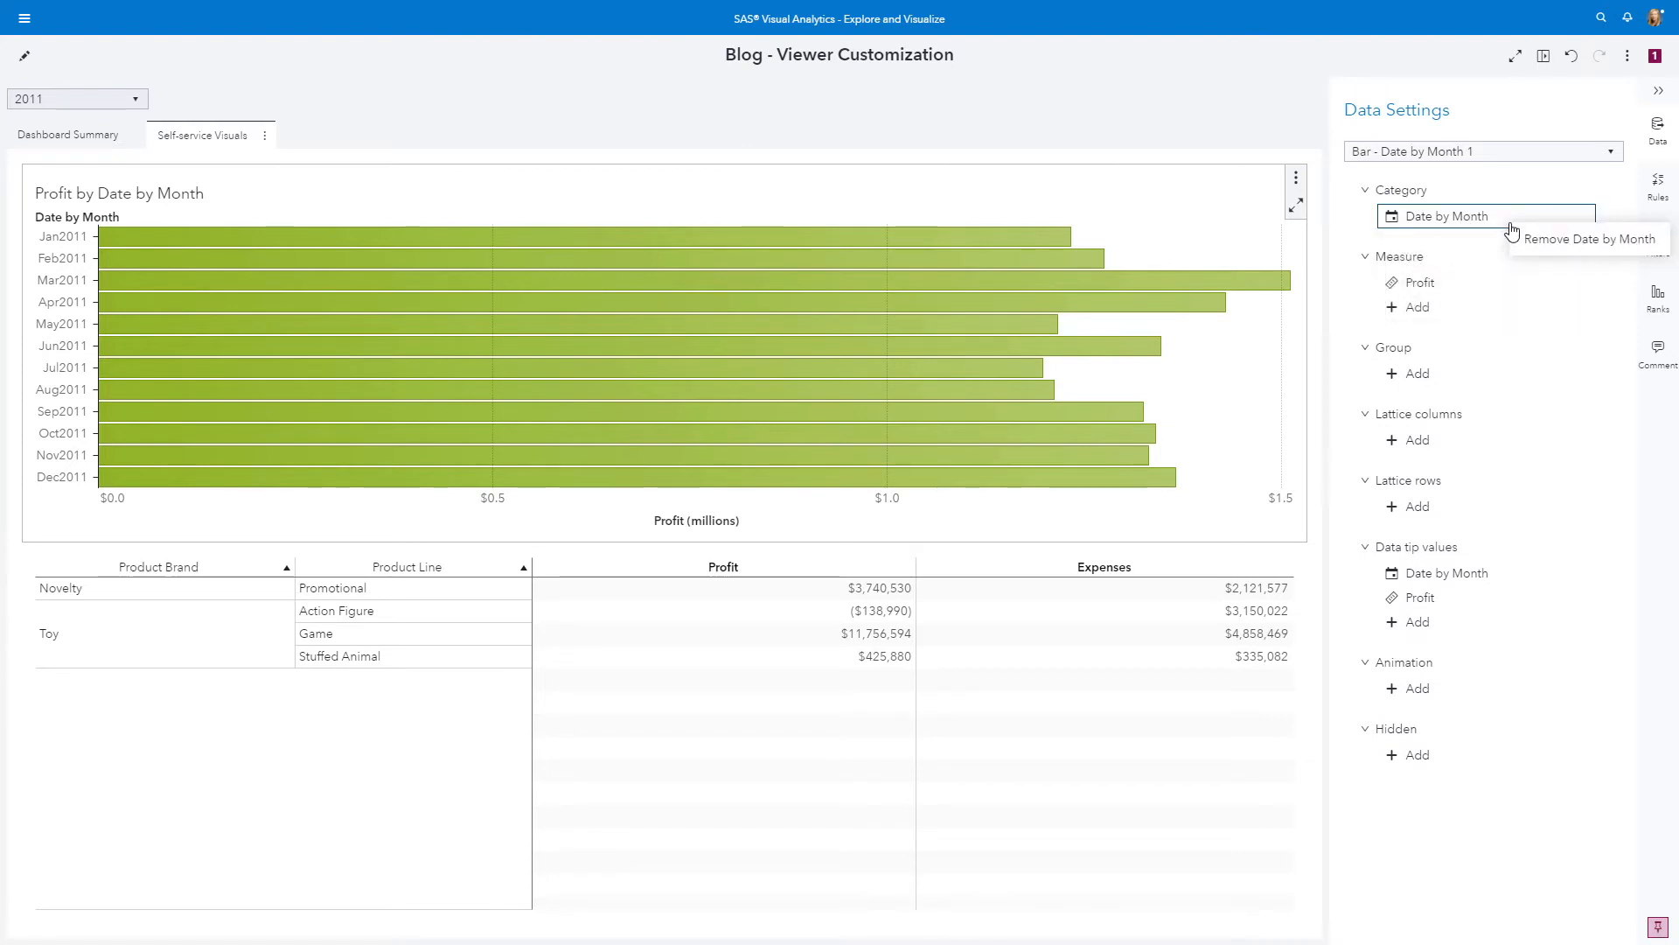
{"action": "left_click", "coordinate": [1470, 253]}
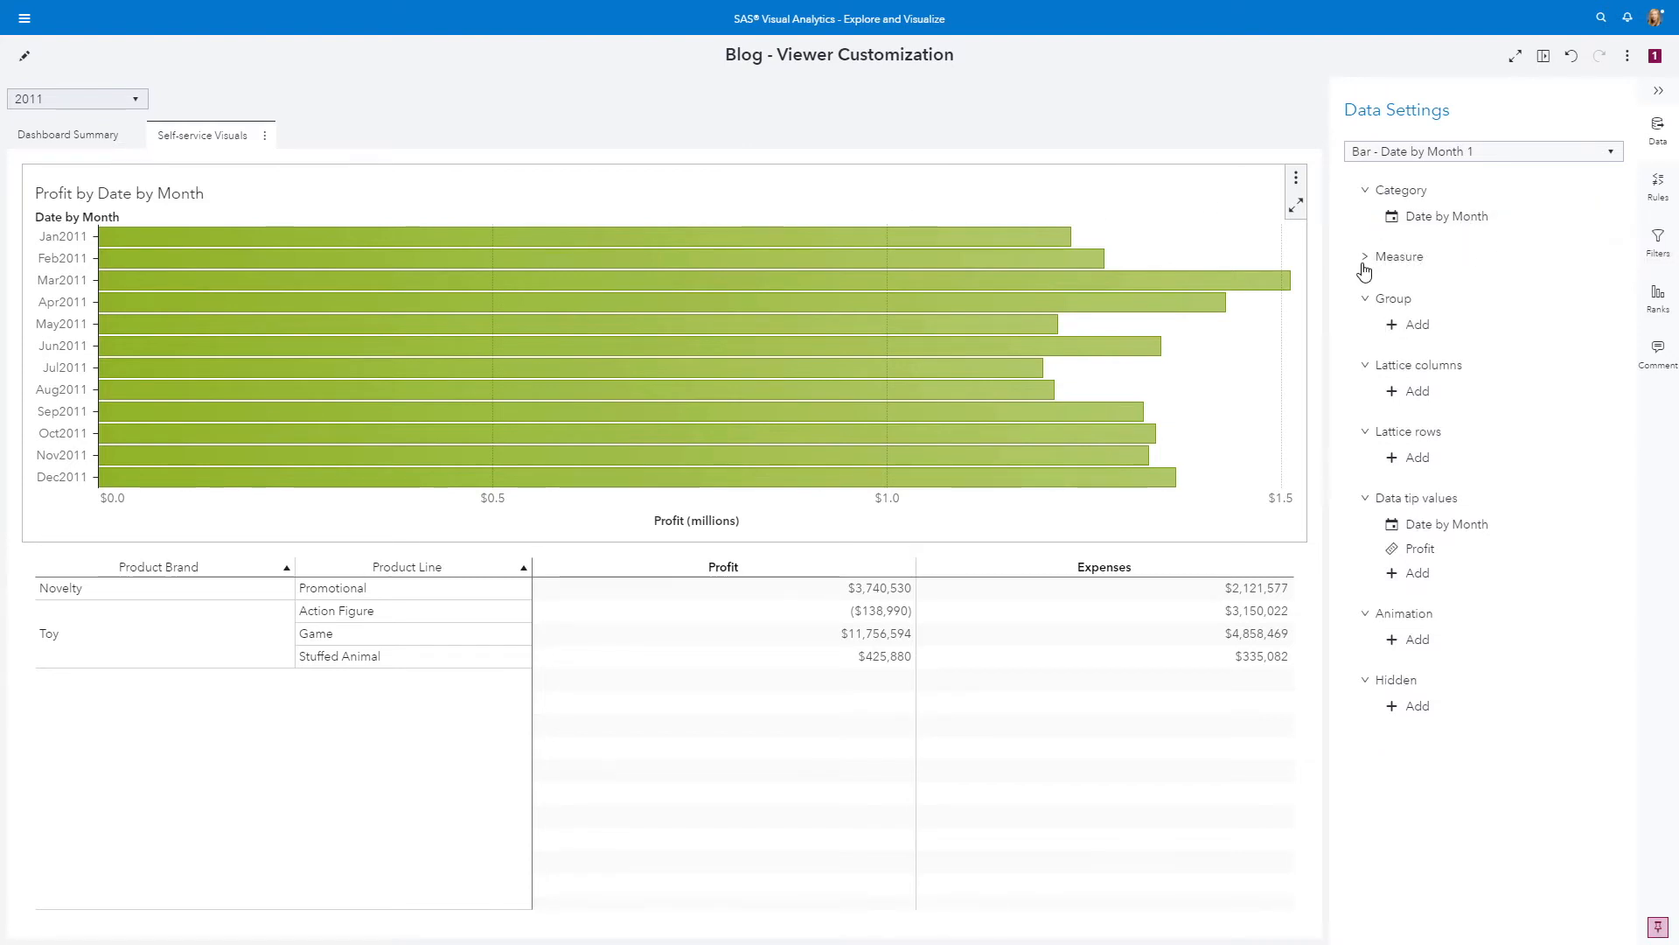
{"action": "left_click", "coordinate": [1481, 254]}
{"action": "mouse_move", "coordinate": [1473, 224]}
{"action": "left_click", "coordinate": [1474, 224]}
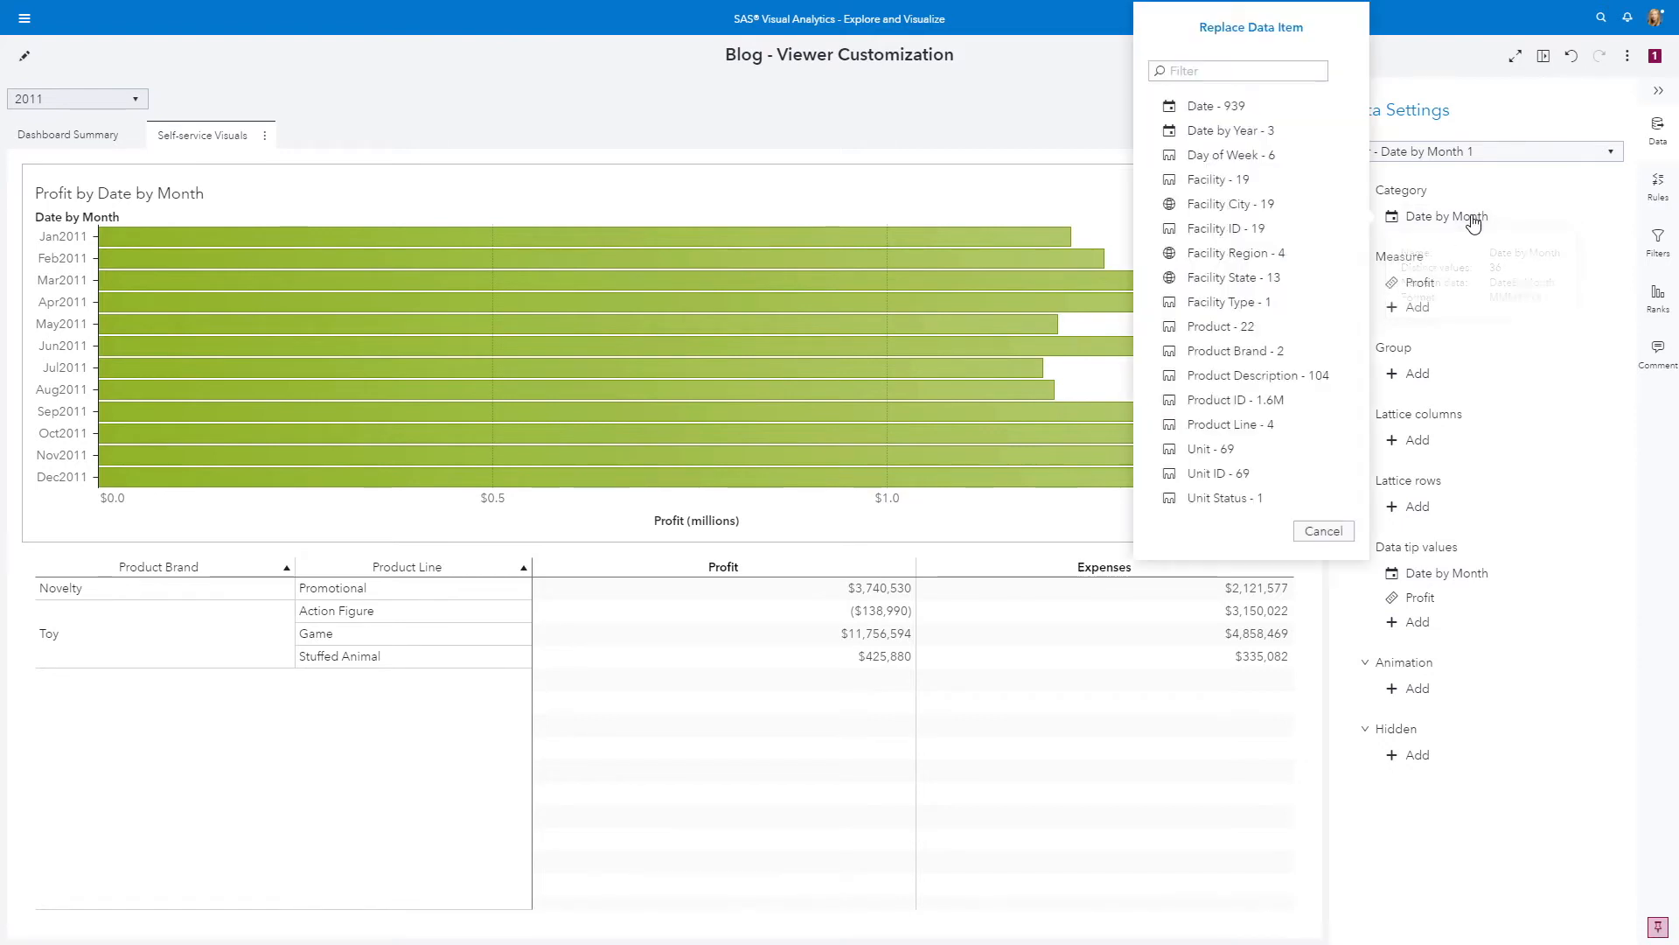
{"action": "left_click", "coordinate": [1217, 255]}
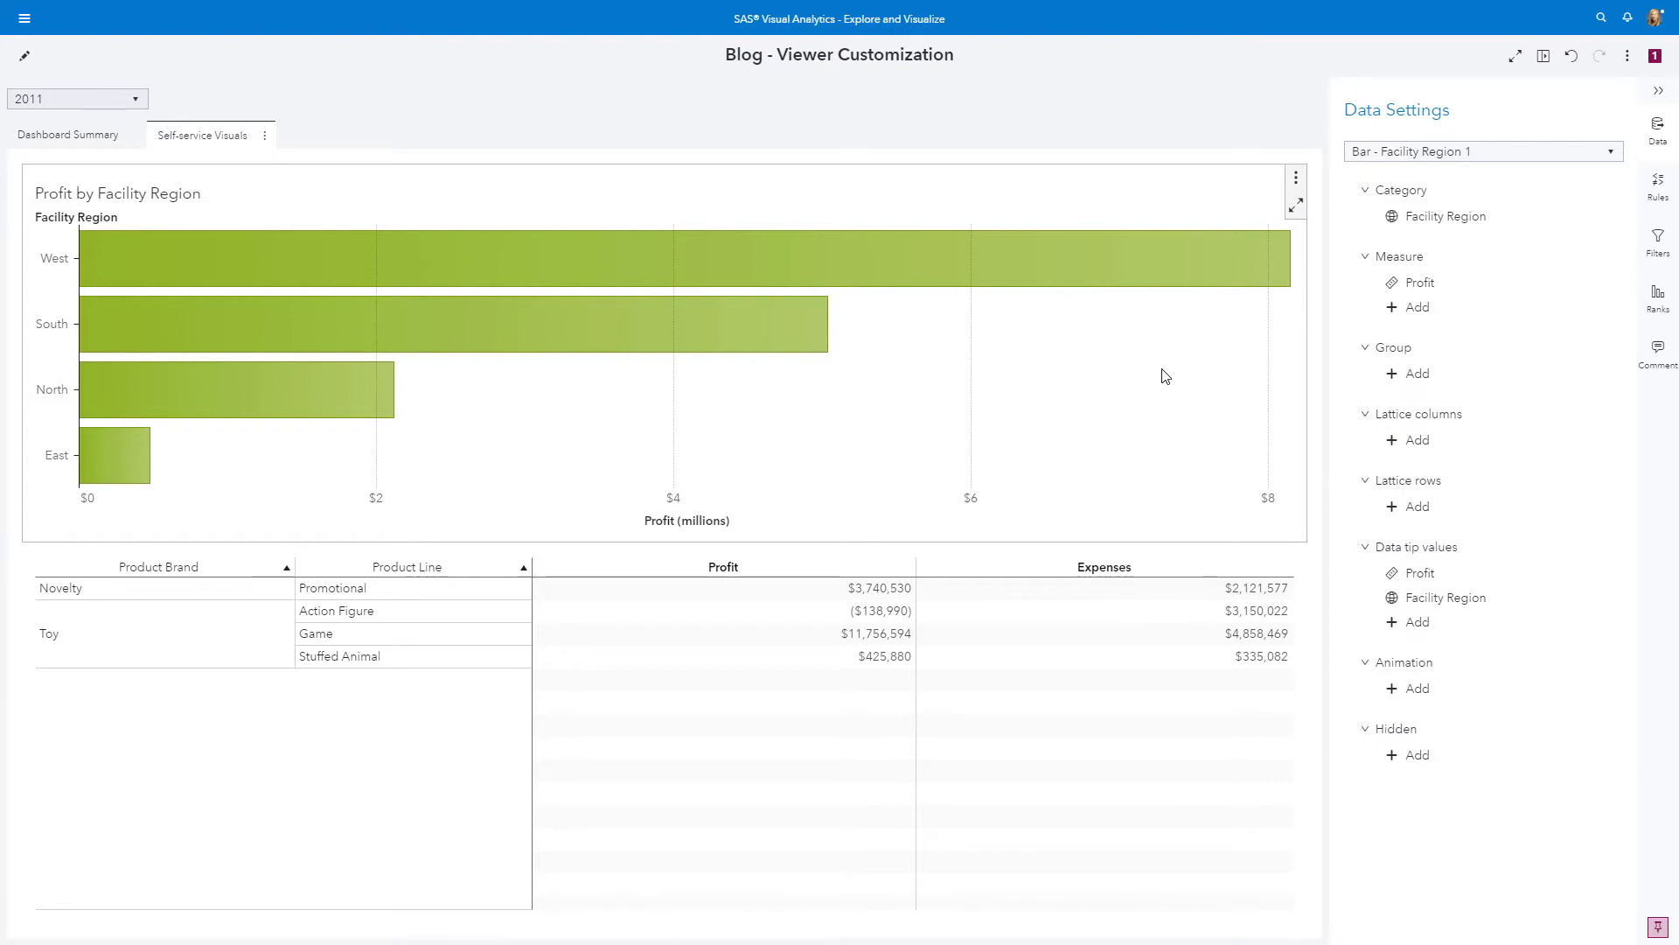
Turn on data labels for the bars in the Profit by Facility Region chart
{"action": "right_click", "coordinate": [1043, 342]}
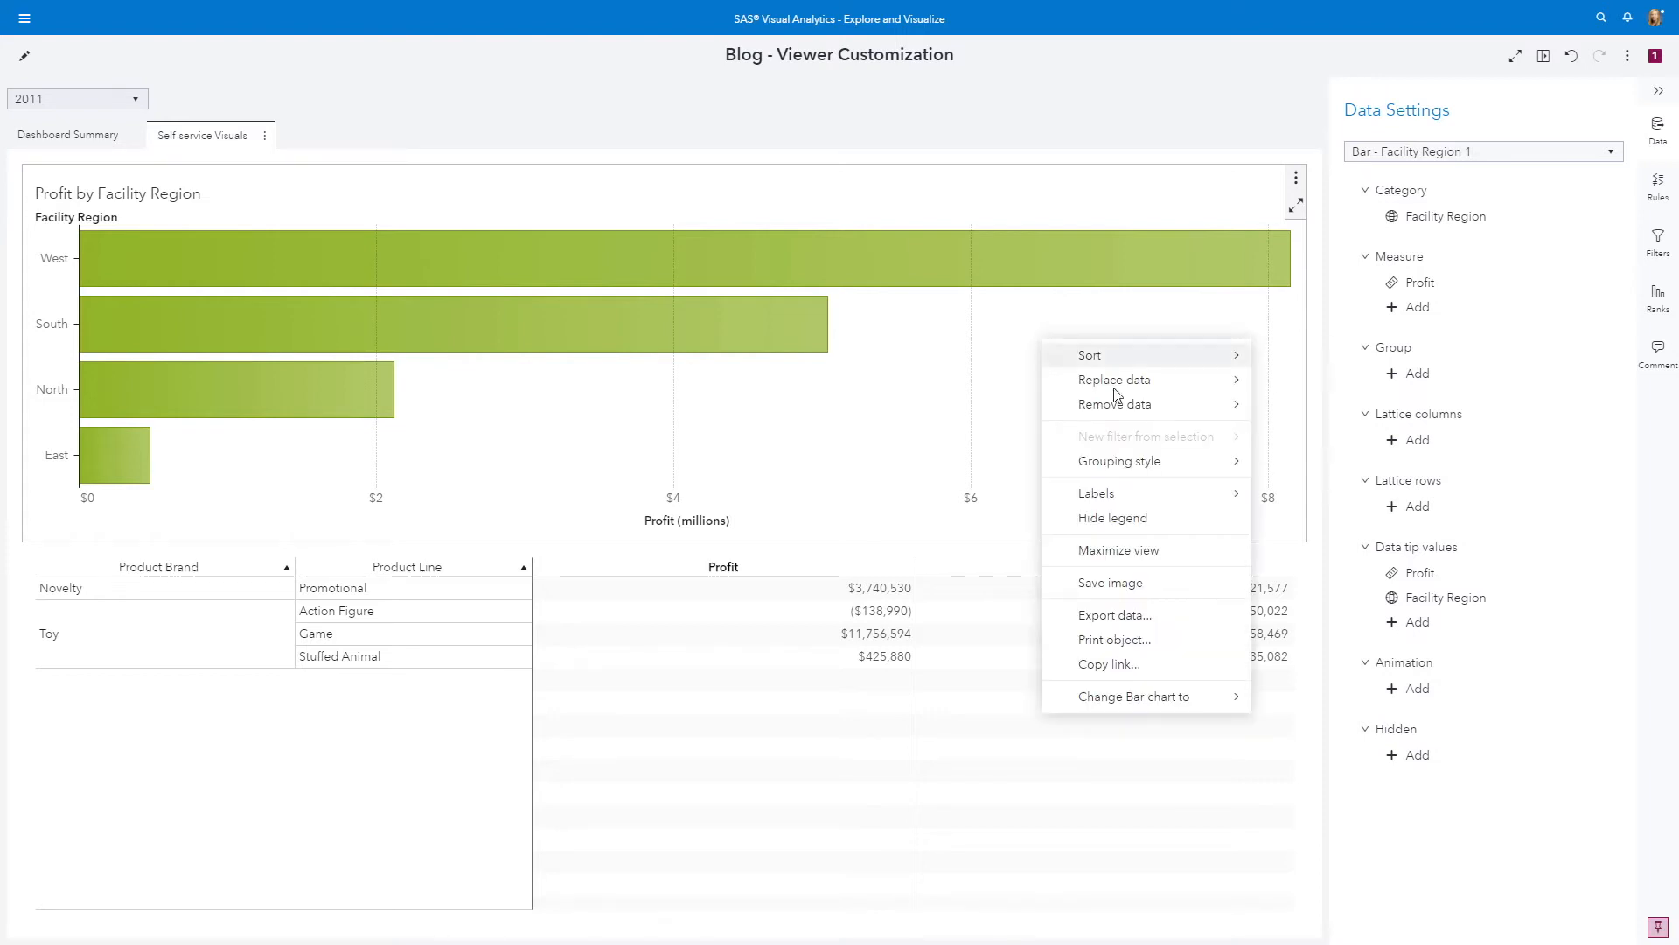
{"action": "mouse_move", "coordinate": [1181, 492]}
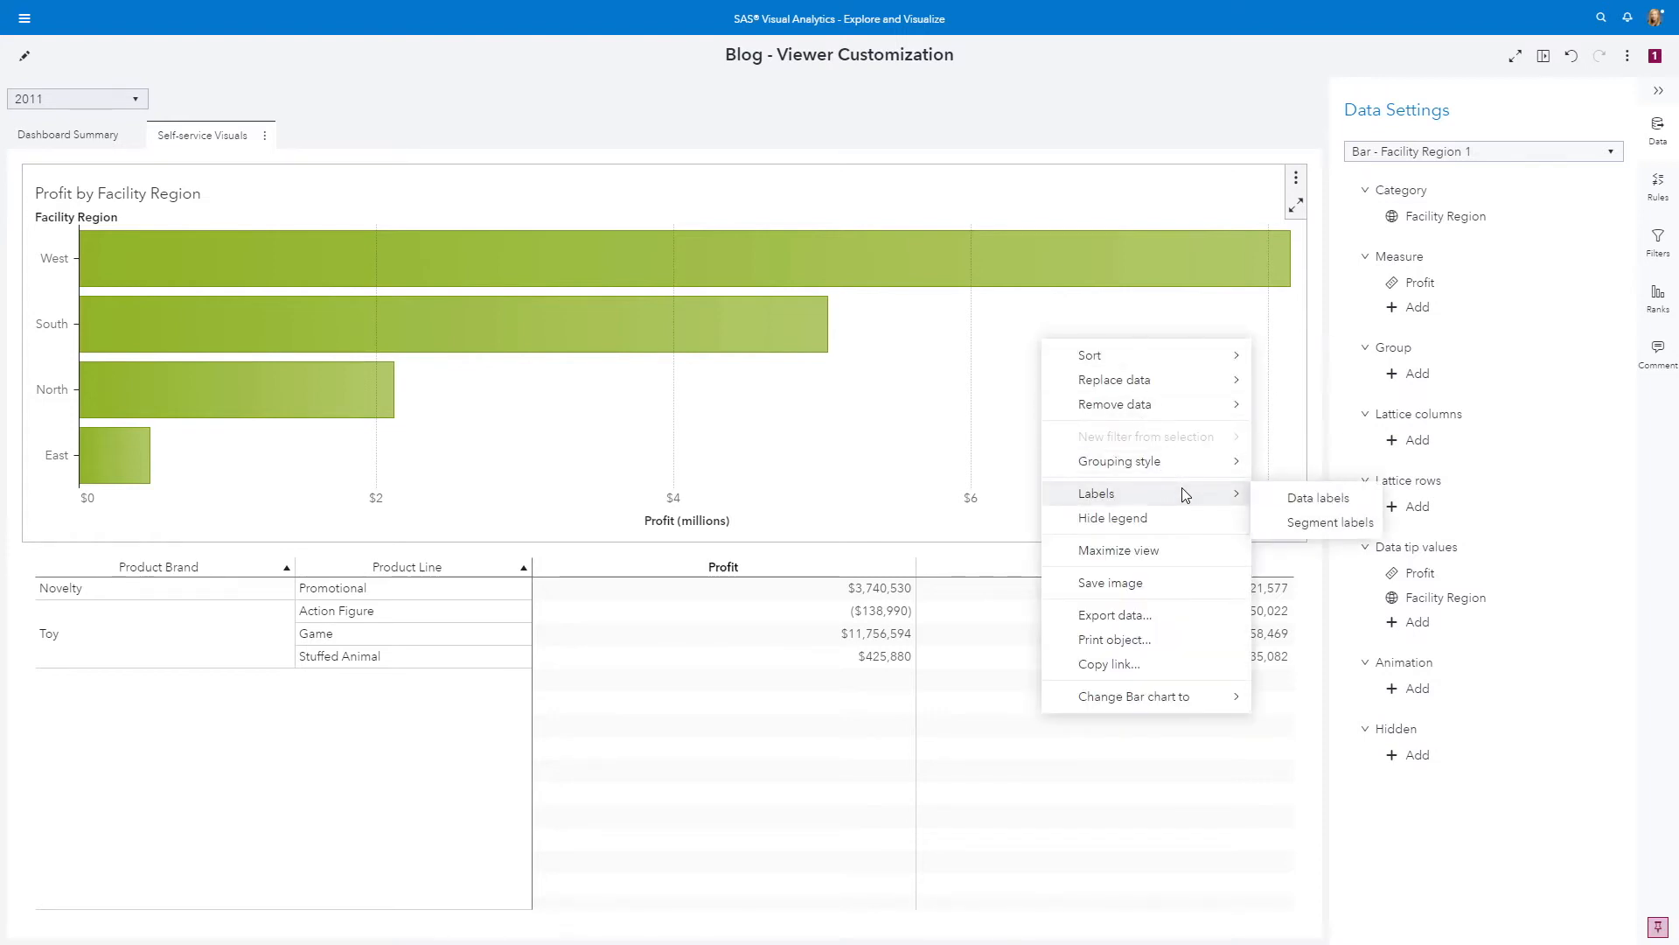
{"action": "left_click", "coordinate": [1293, 502]}
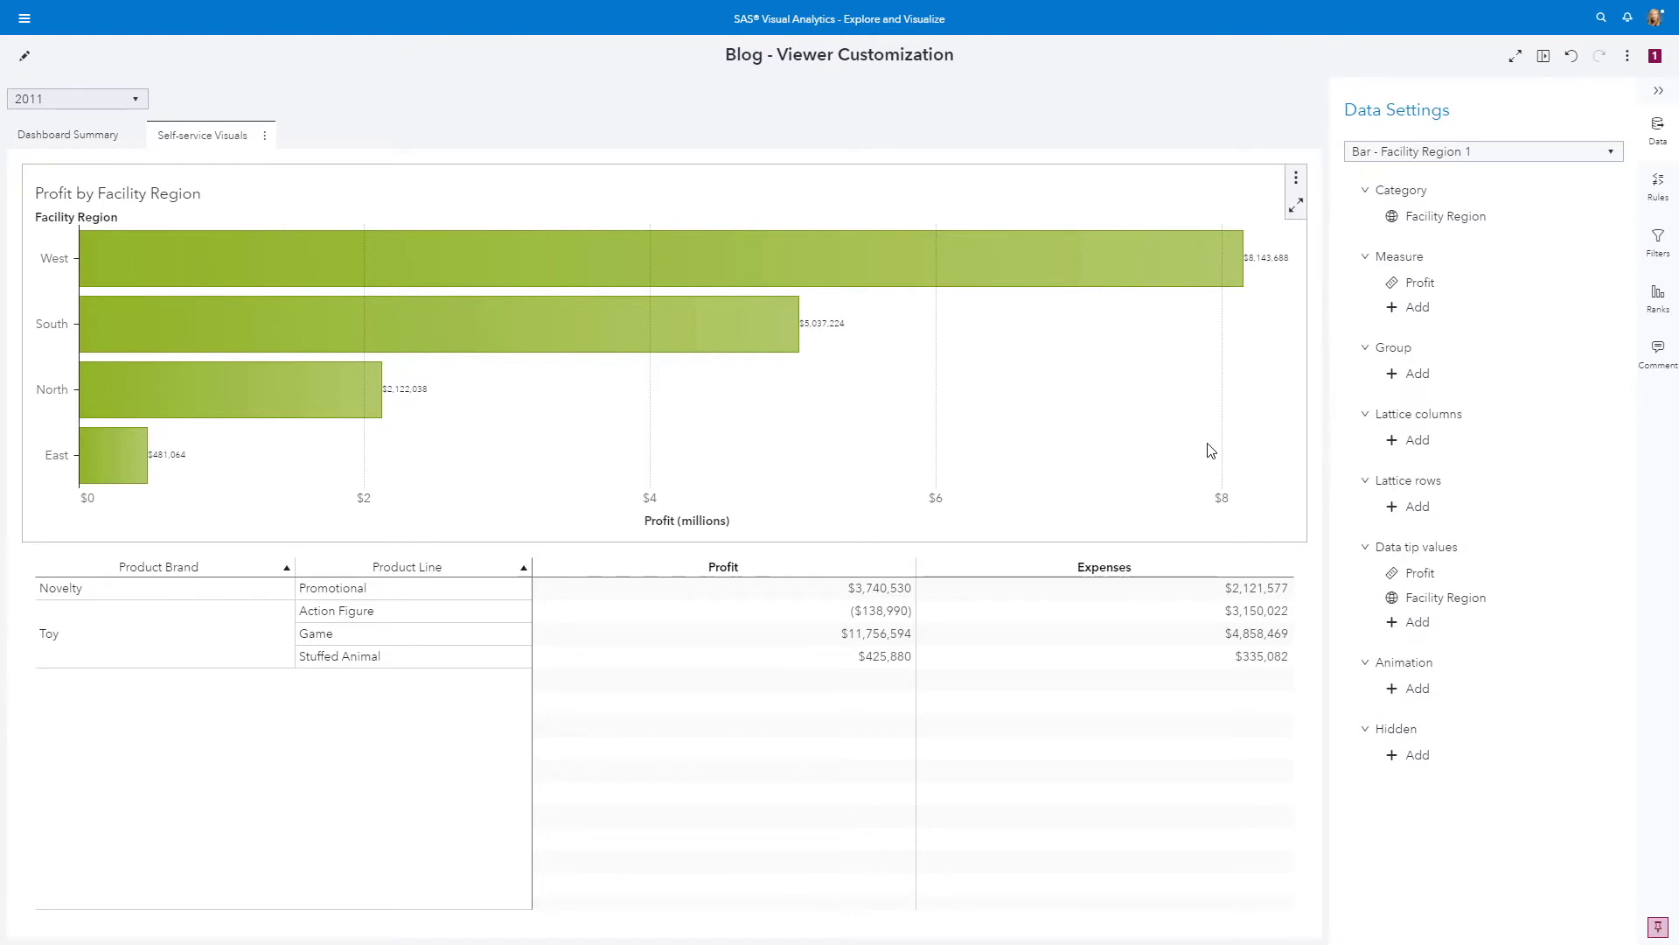
Group the Profit by Facility Region bar chart by Product Line
{"action": "left_click", "coordinate": [1417, 376]}
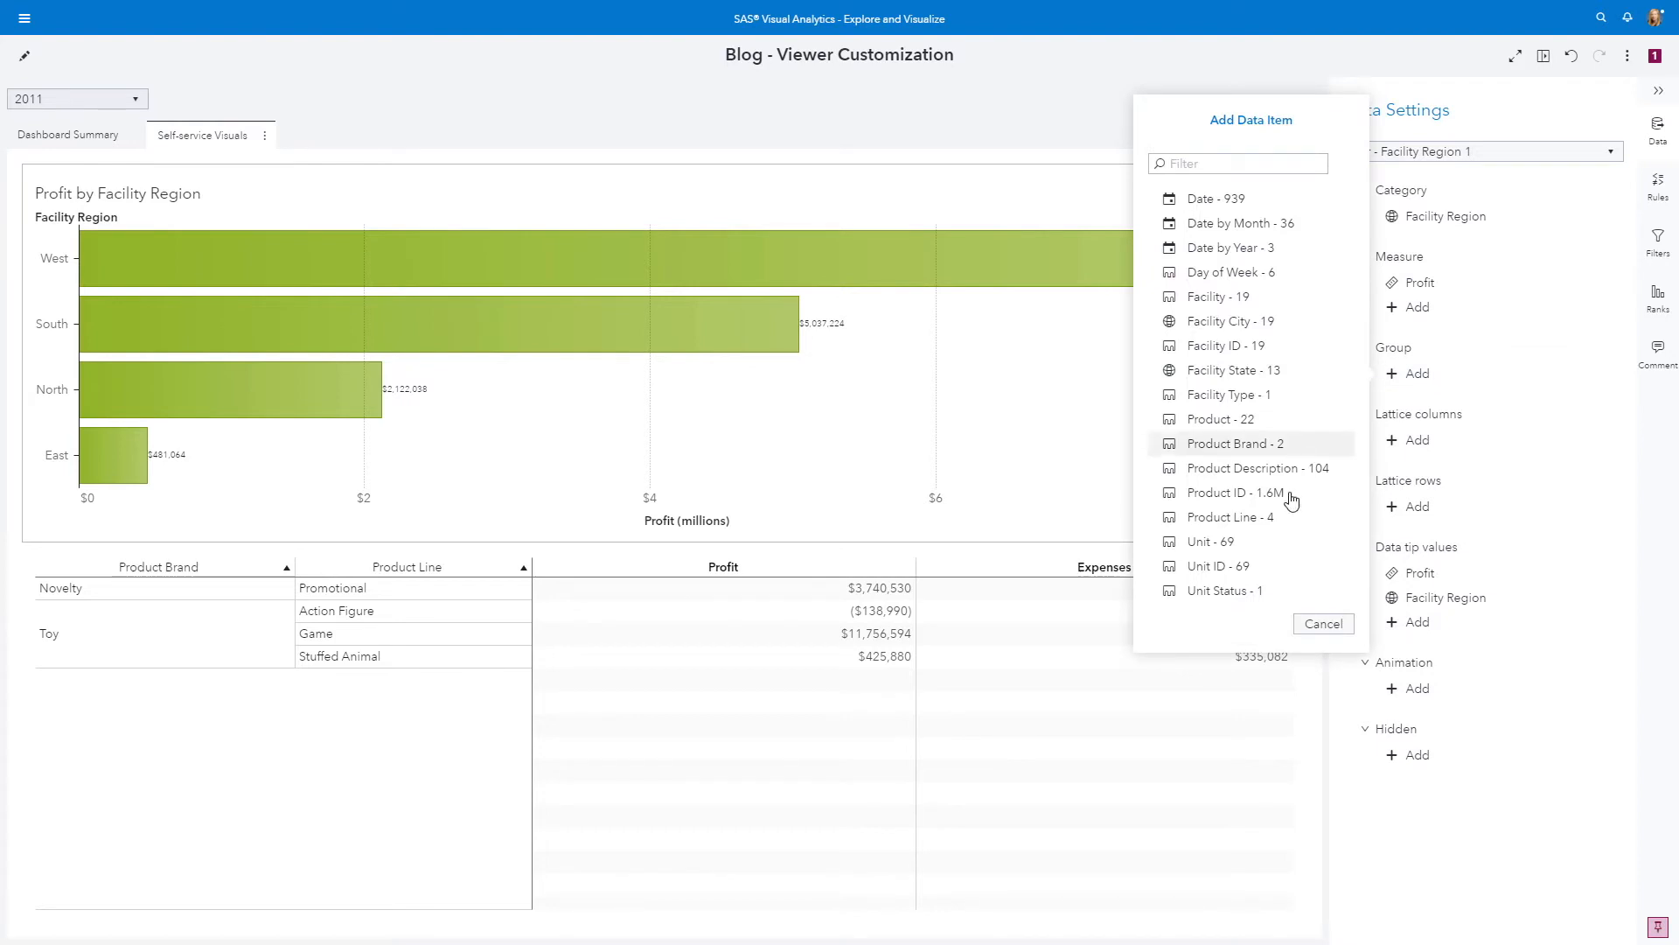
{"action": "left_click", "coordinate": [1257, 525]}
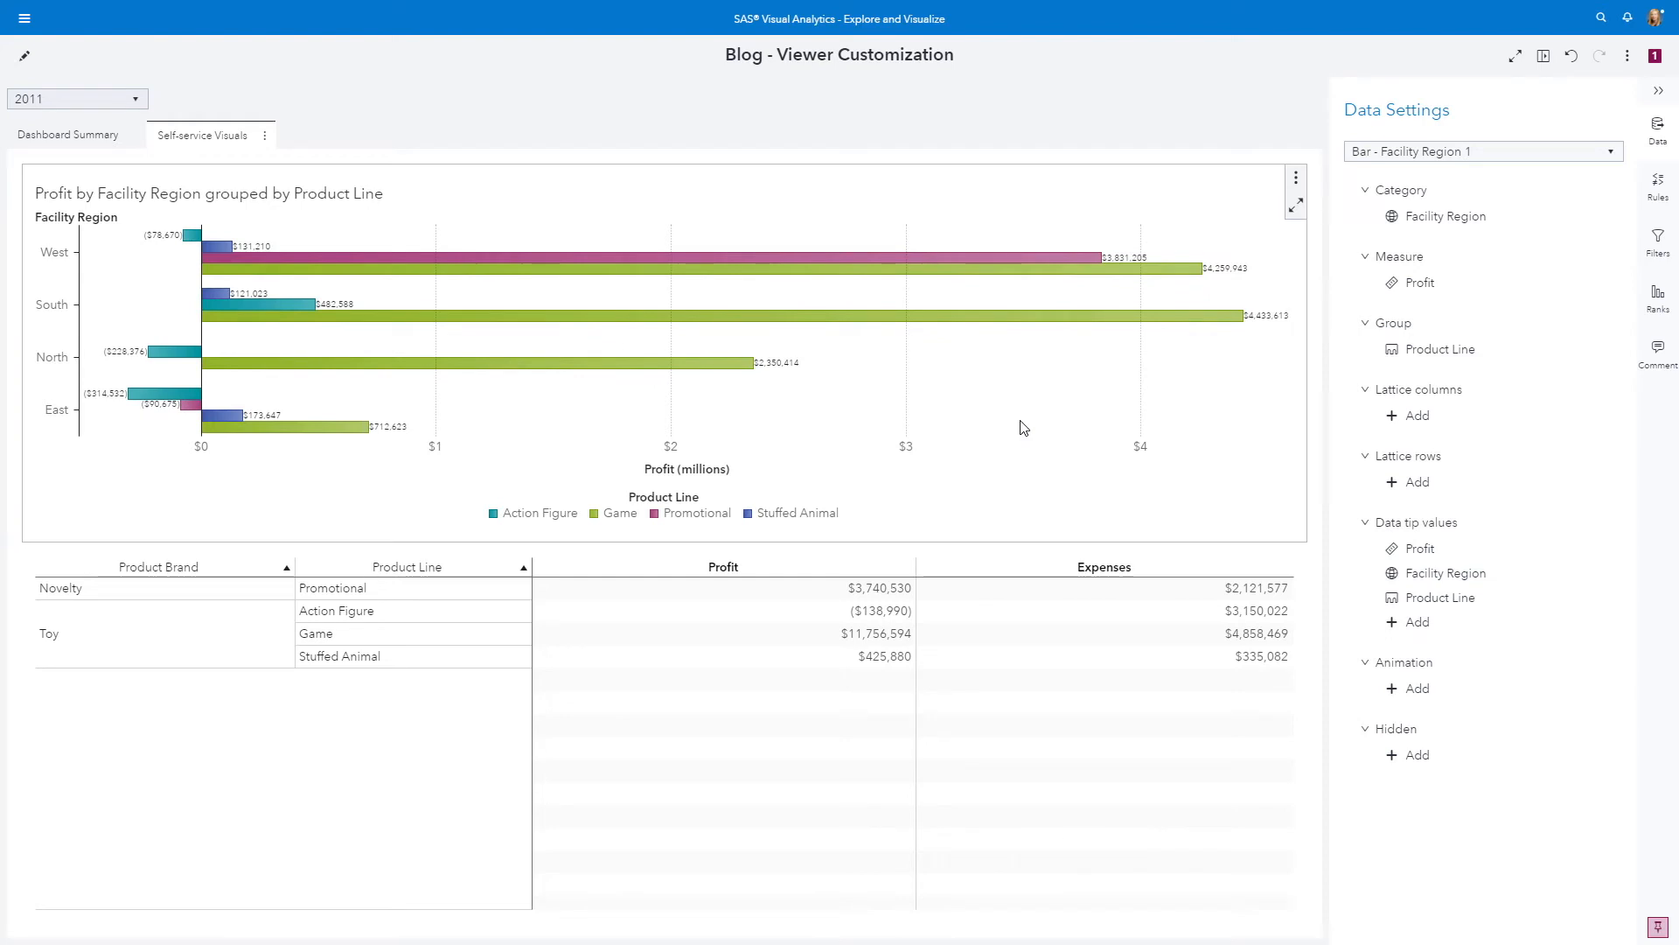
Set the Facility Region bar chart's grouping style to Stacked and turn off its data labels
{"action": "right_click", "coordinate": [1024, 428]}
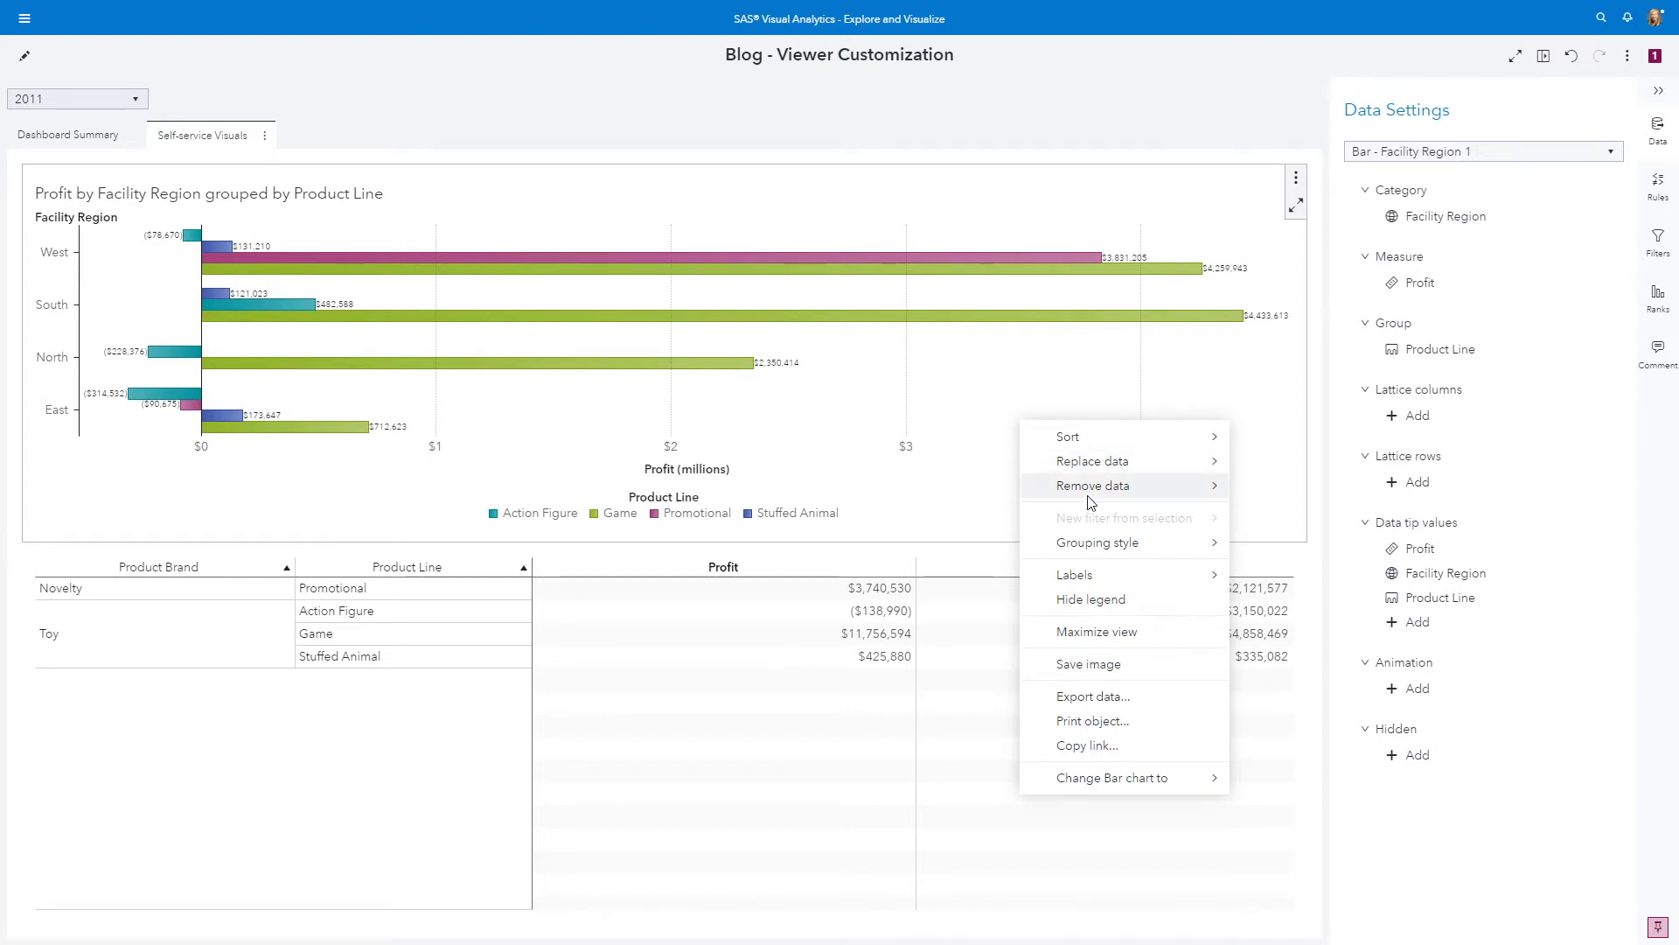
{"action": "mouse_move", "coordinate": [1166, 551]}
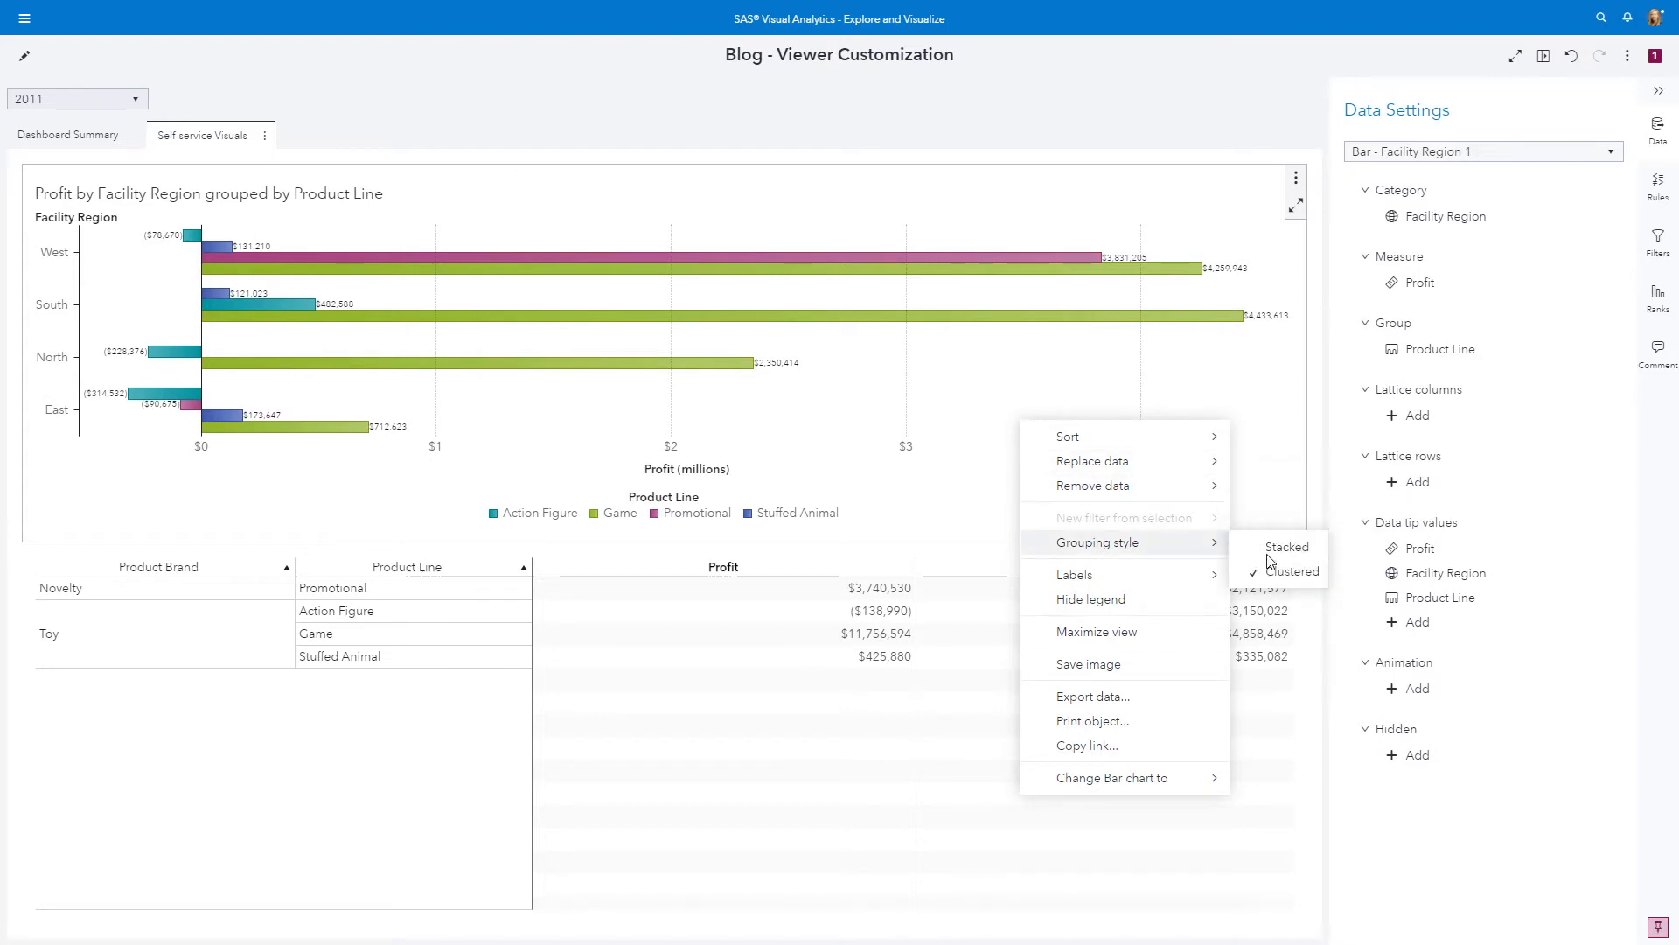
{"action": "left_click", "coordinate": [1293, 549]}
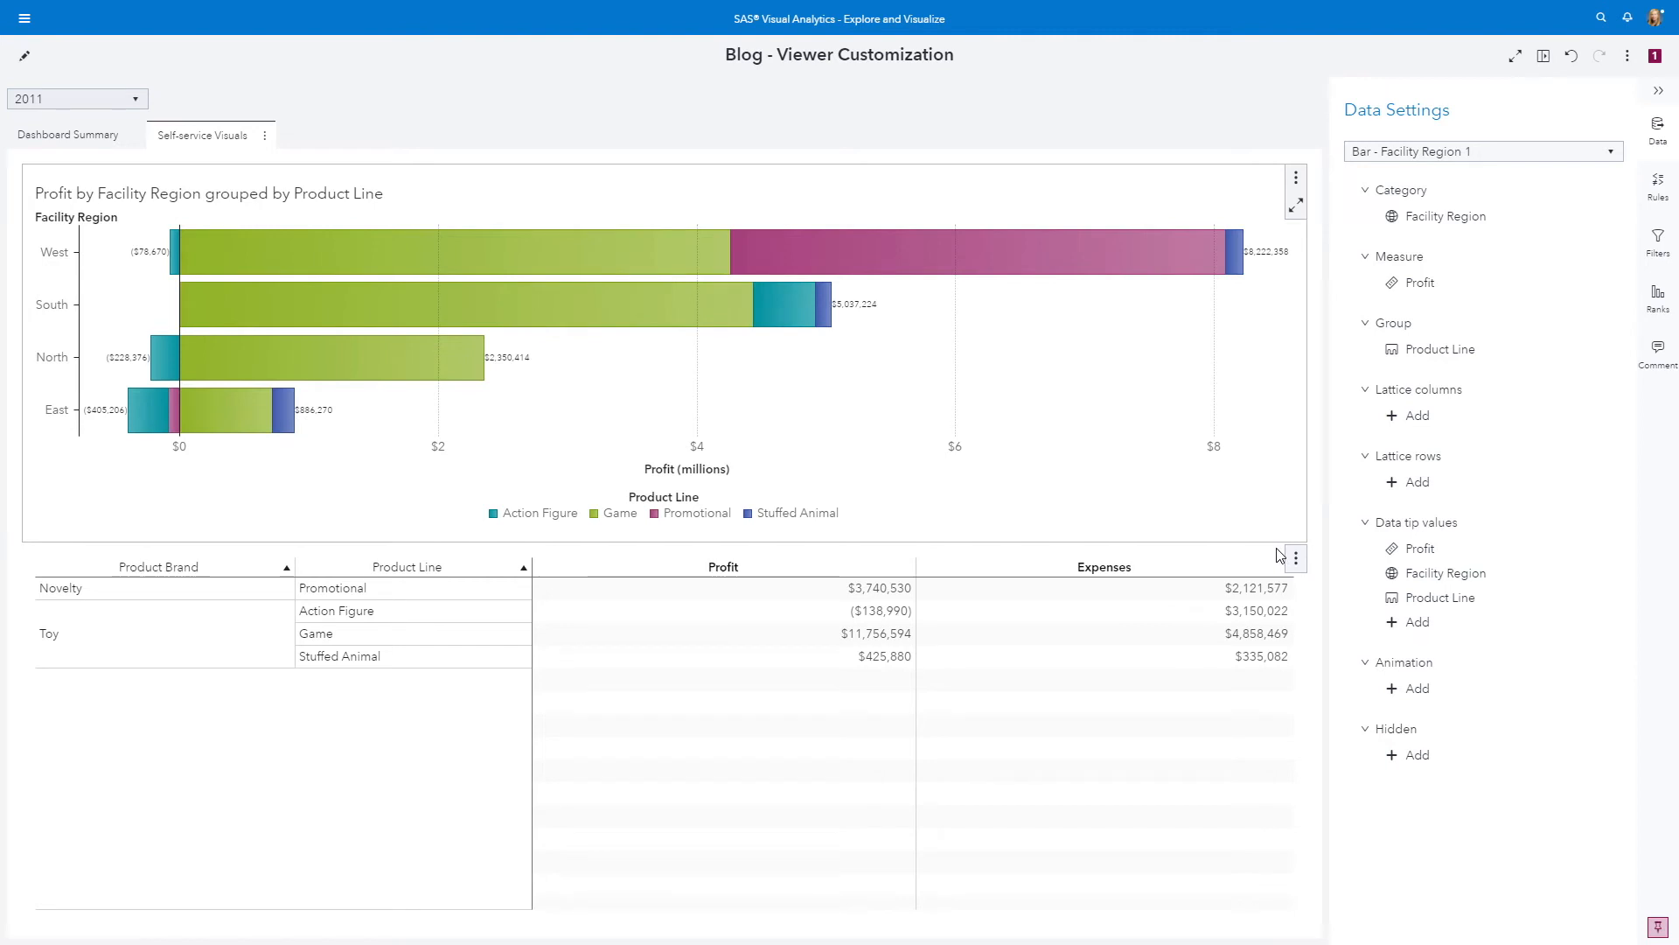
{"action": "right_click", "coordinate": [1041, 337]}
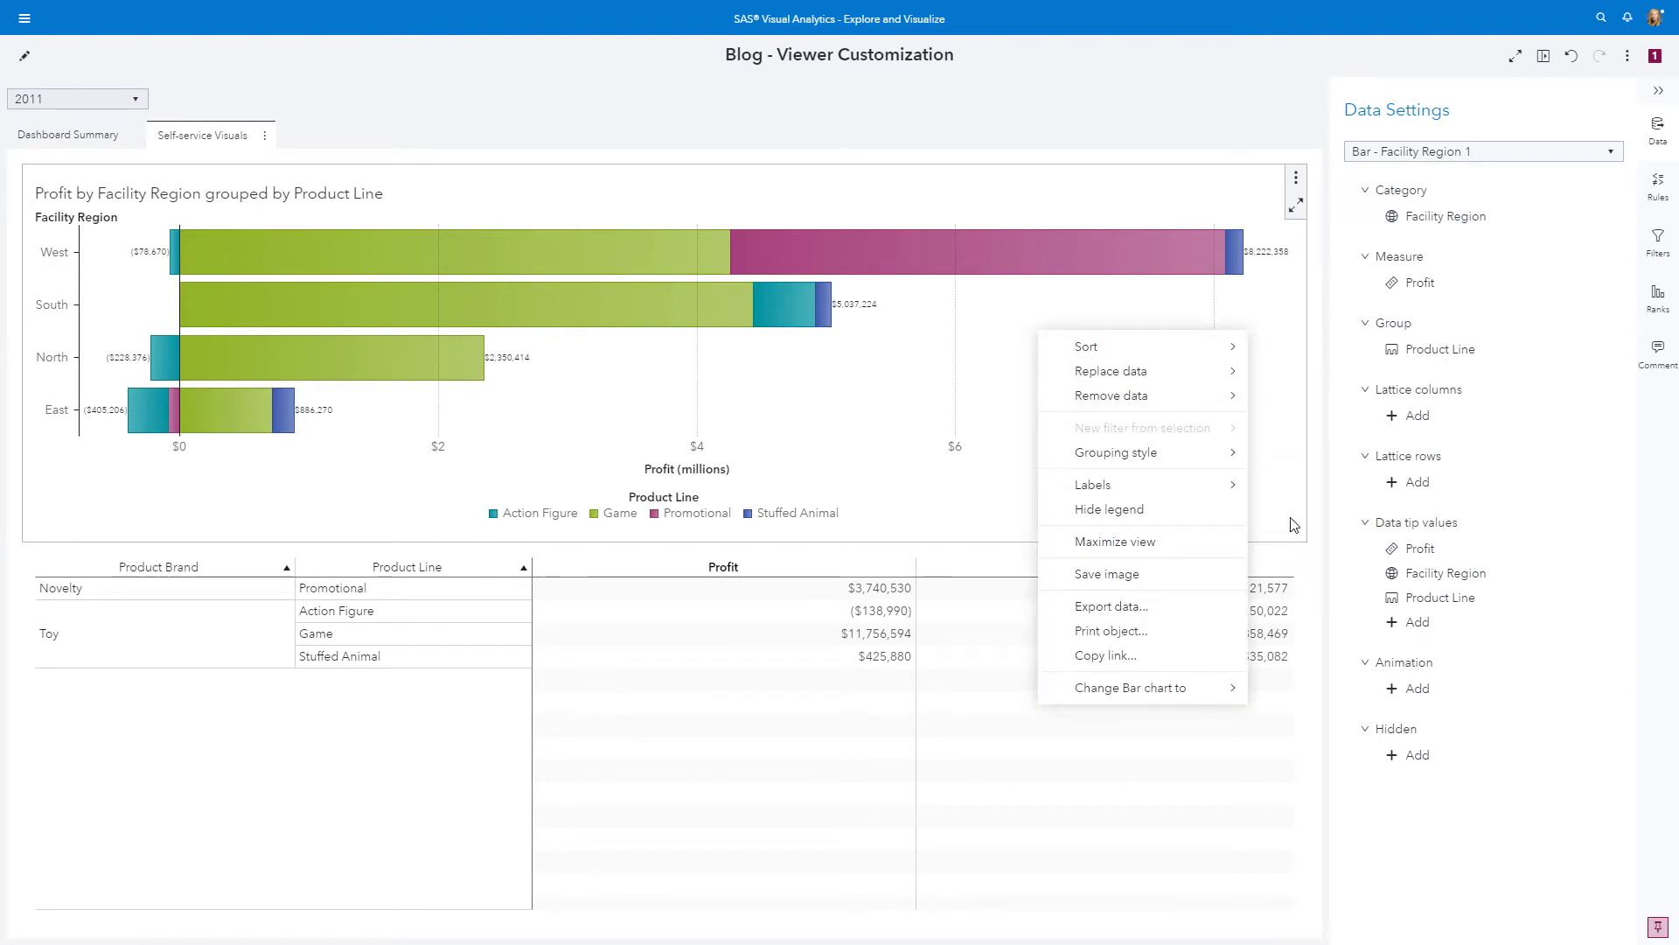
{"action": "left_click", "coordinate": [1265, 484]}
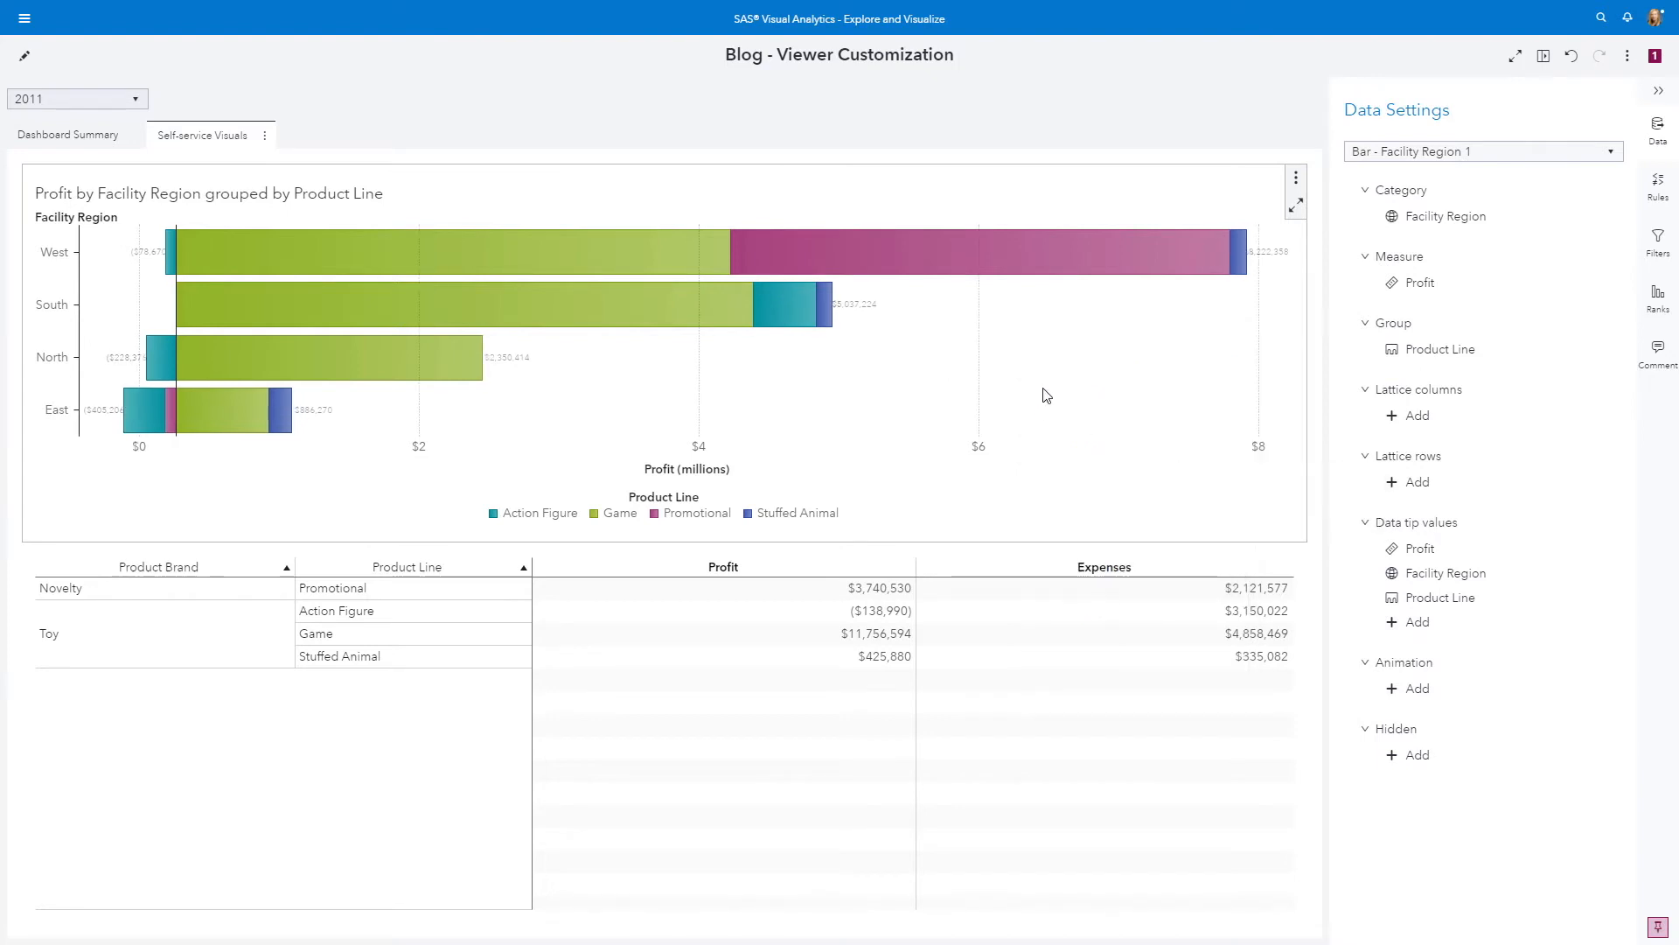
Turn on segment labels for the stacked Facility Region bars, and turn them off again
{"action": "right_click", "coordinate": [1047, 395]}
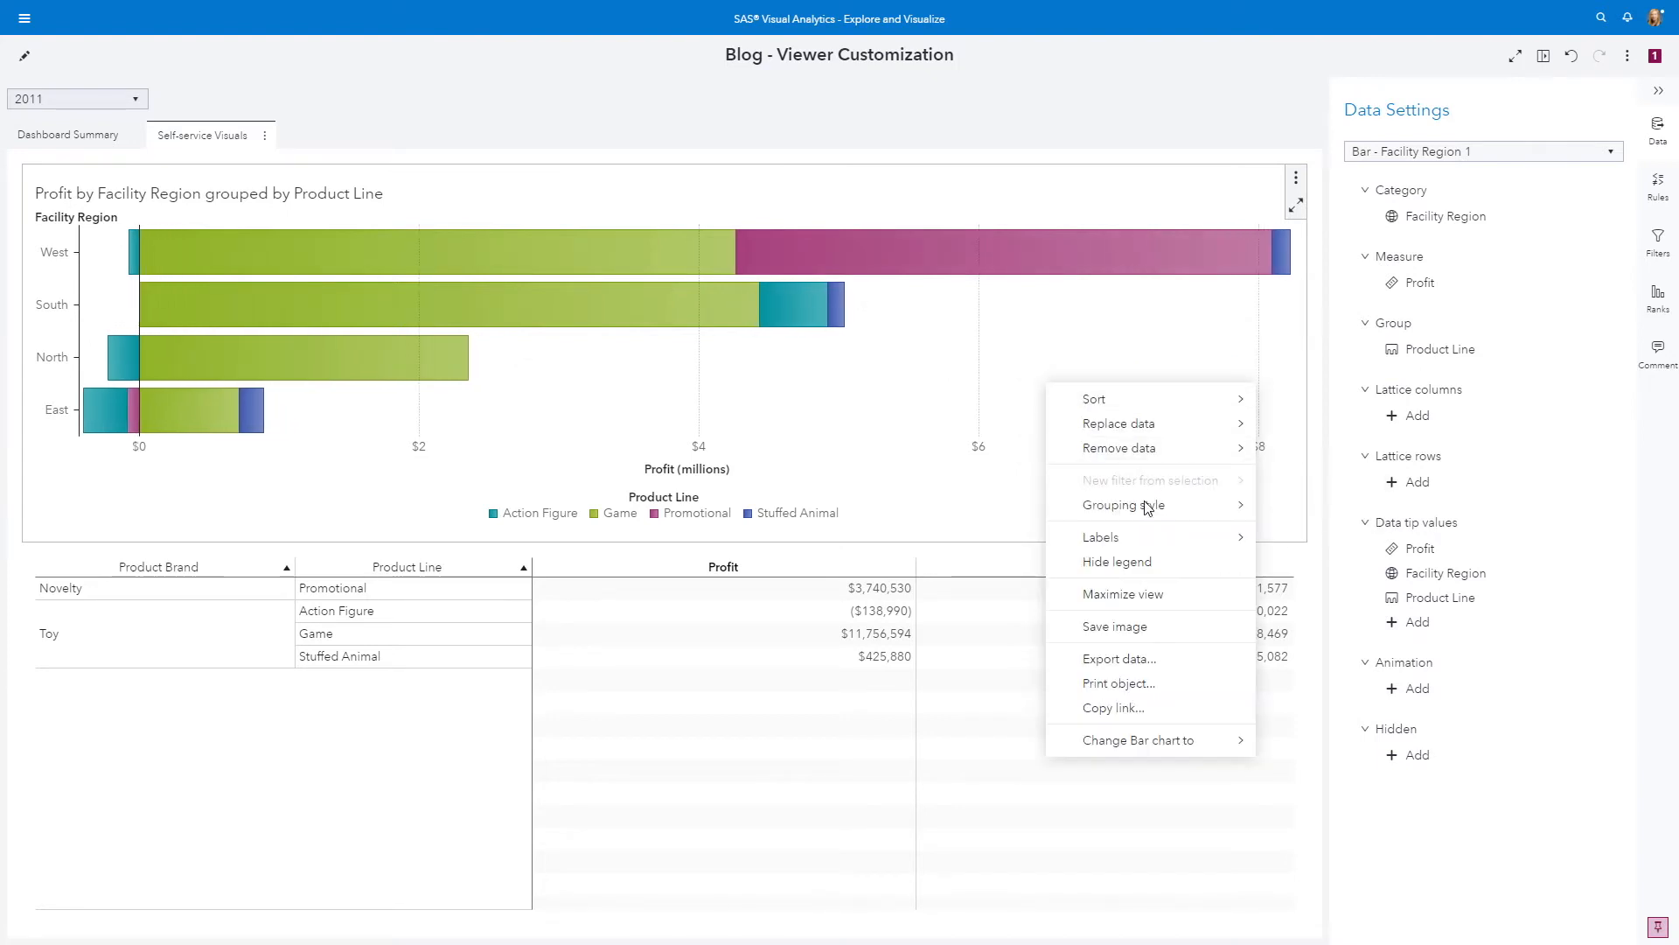
{"action": "mouse_move", "coordinate": [1237, 541]}
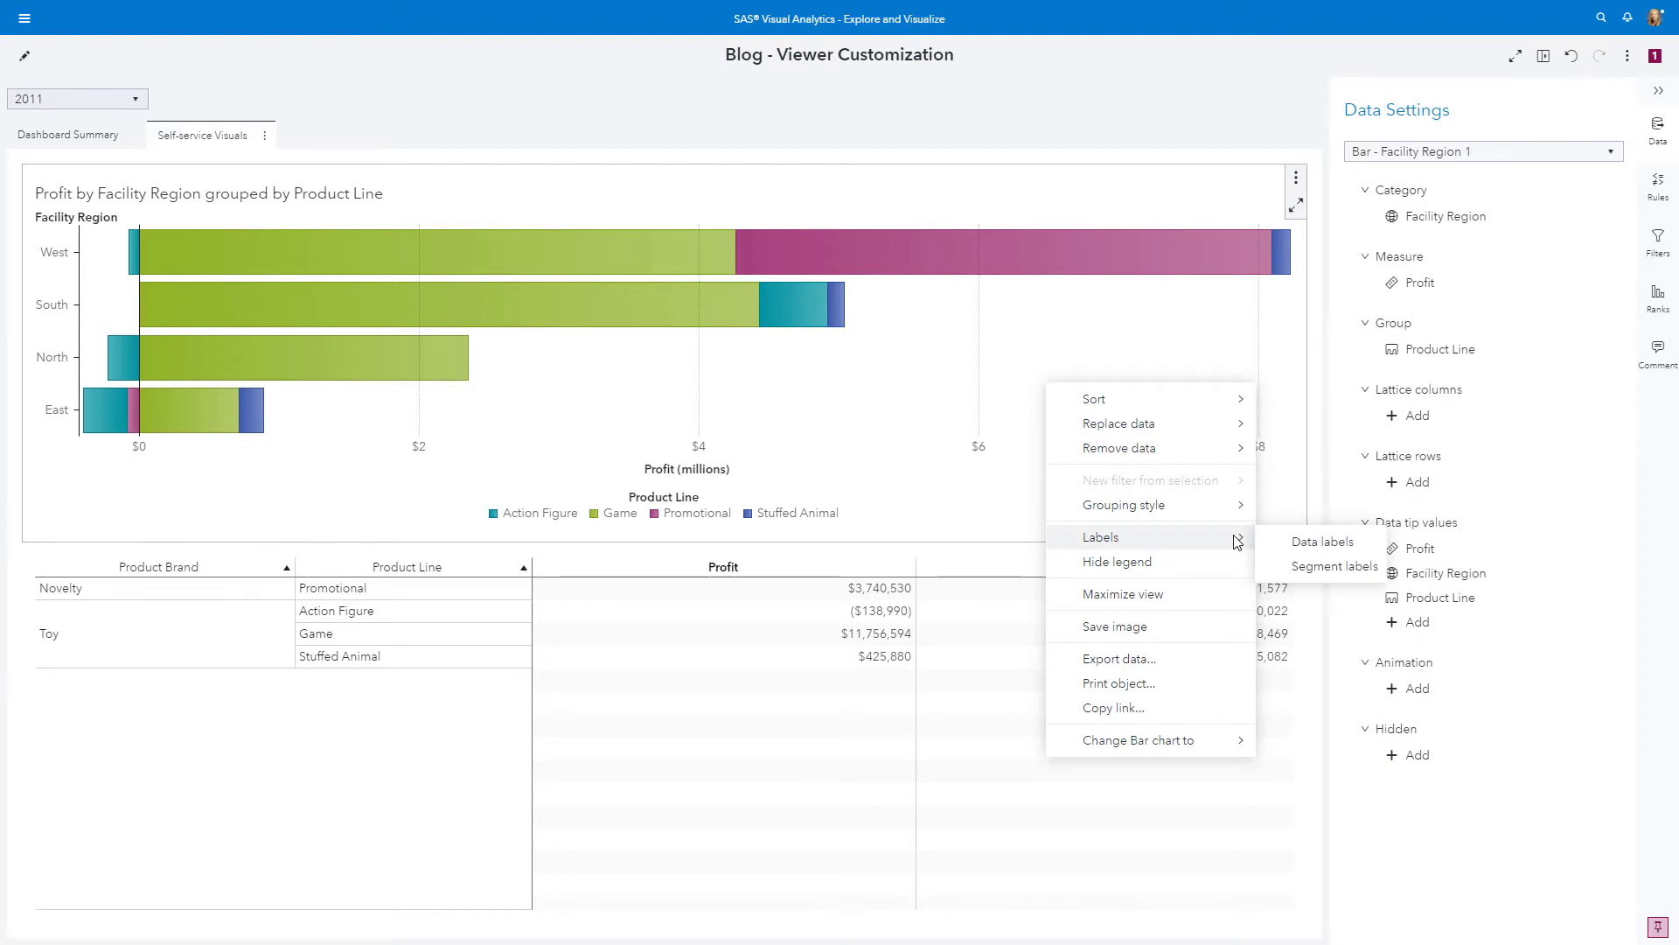
{"action": "left_click", "coordinate": [1305, 569]}
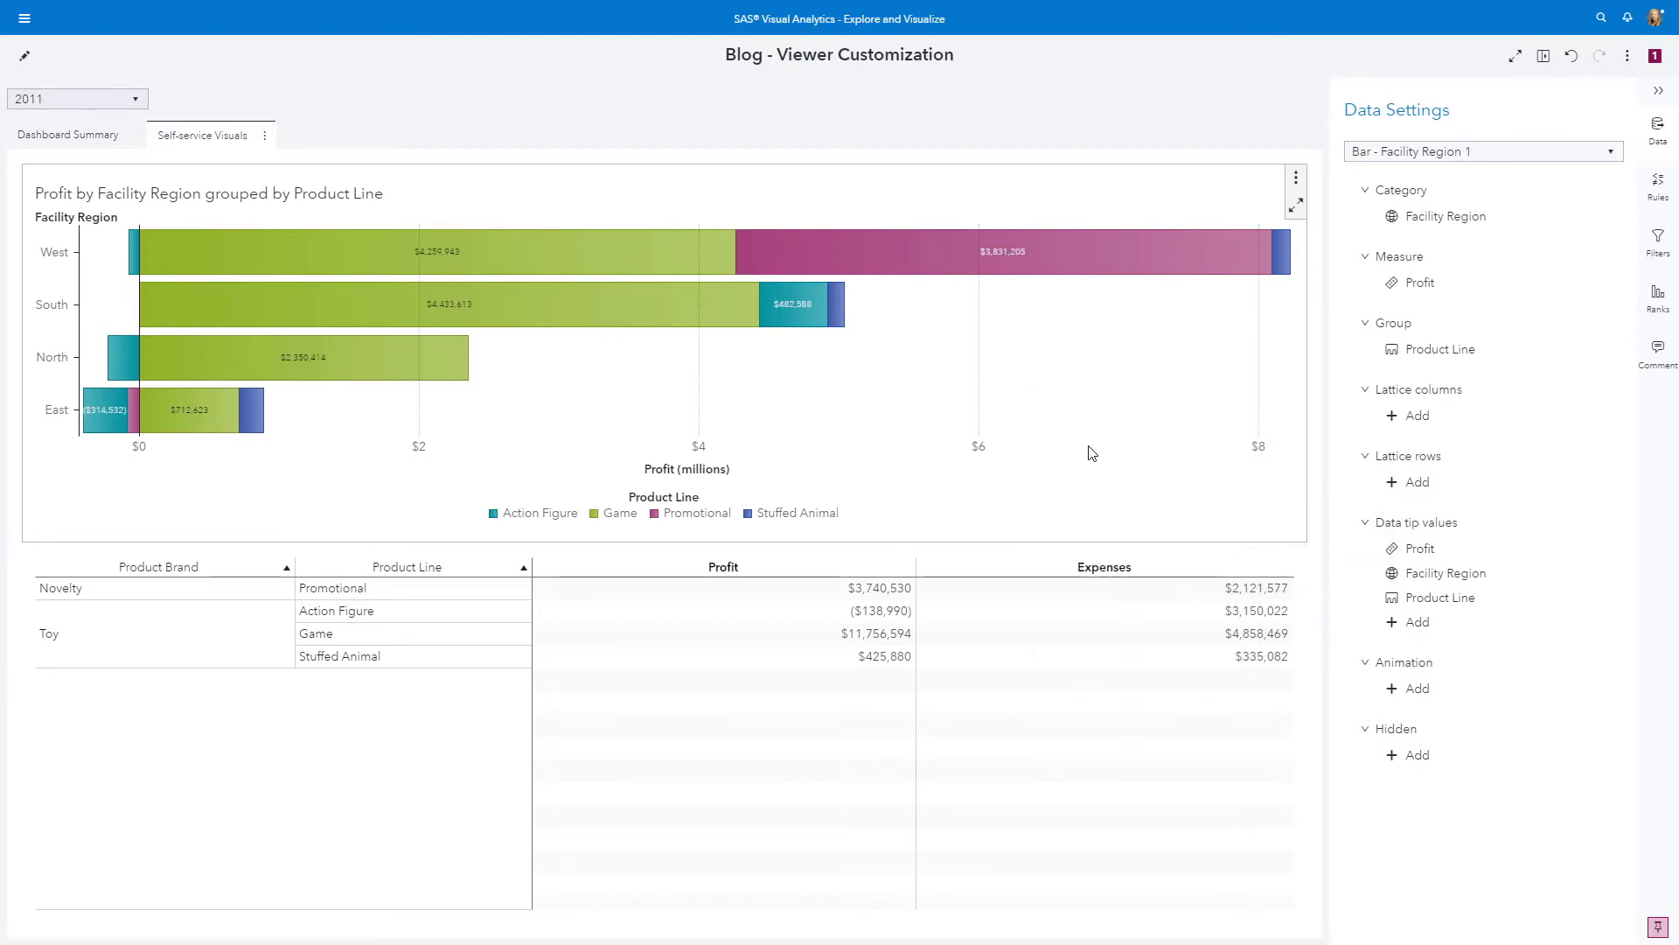
{"action": "right_click", "coordinate": [1041, 480]}
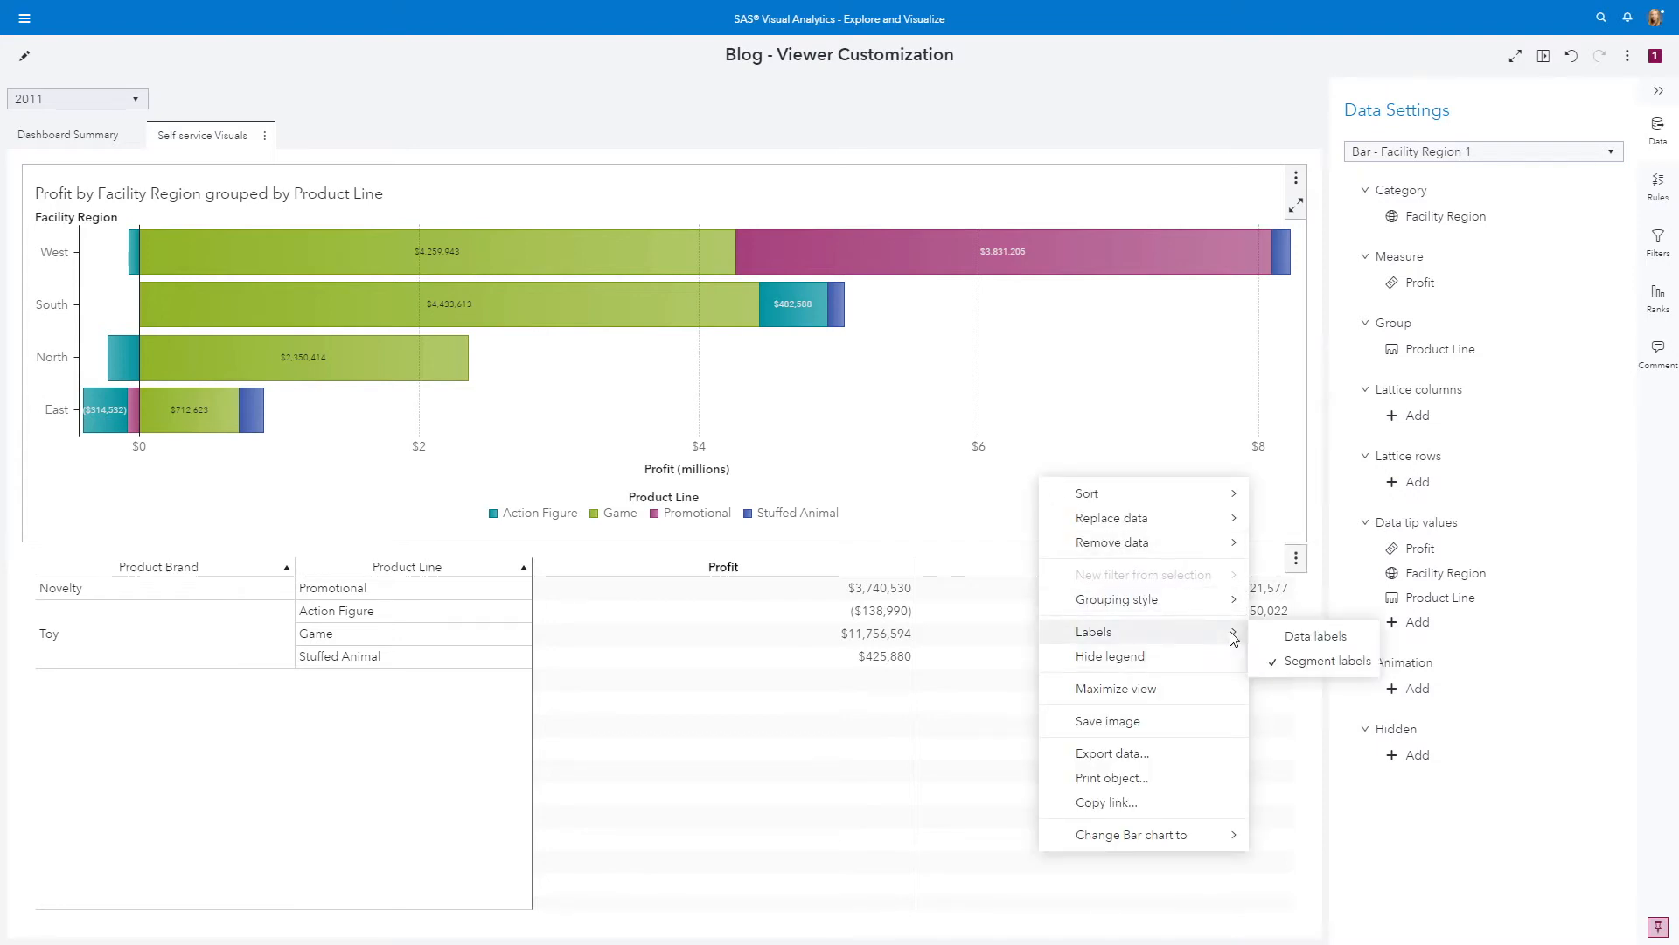
{"action": "left_click", "coordinate": [1308, 661]}
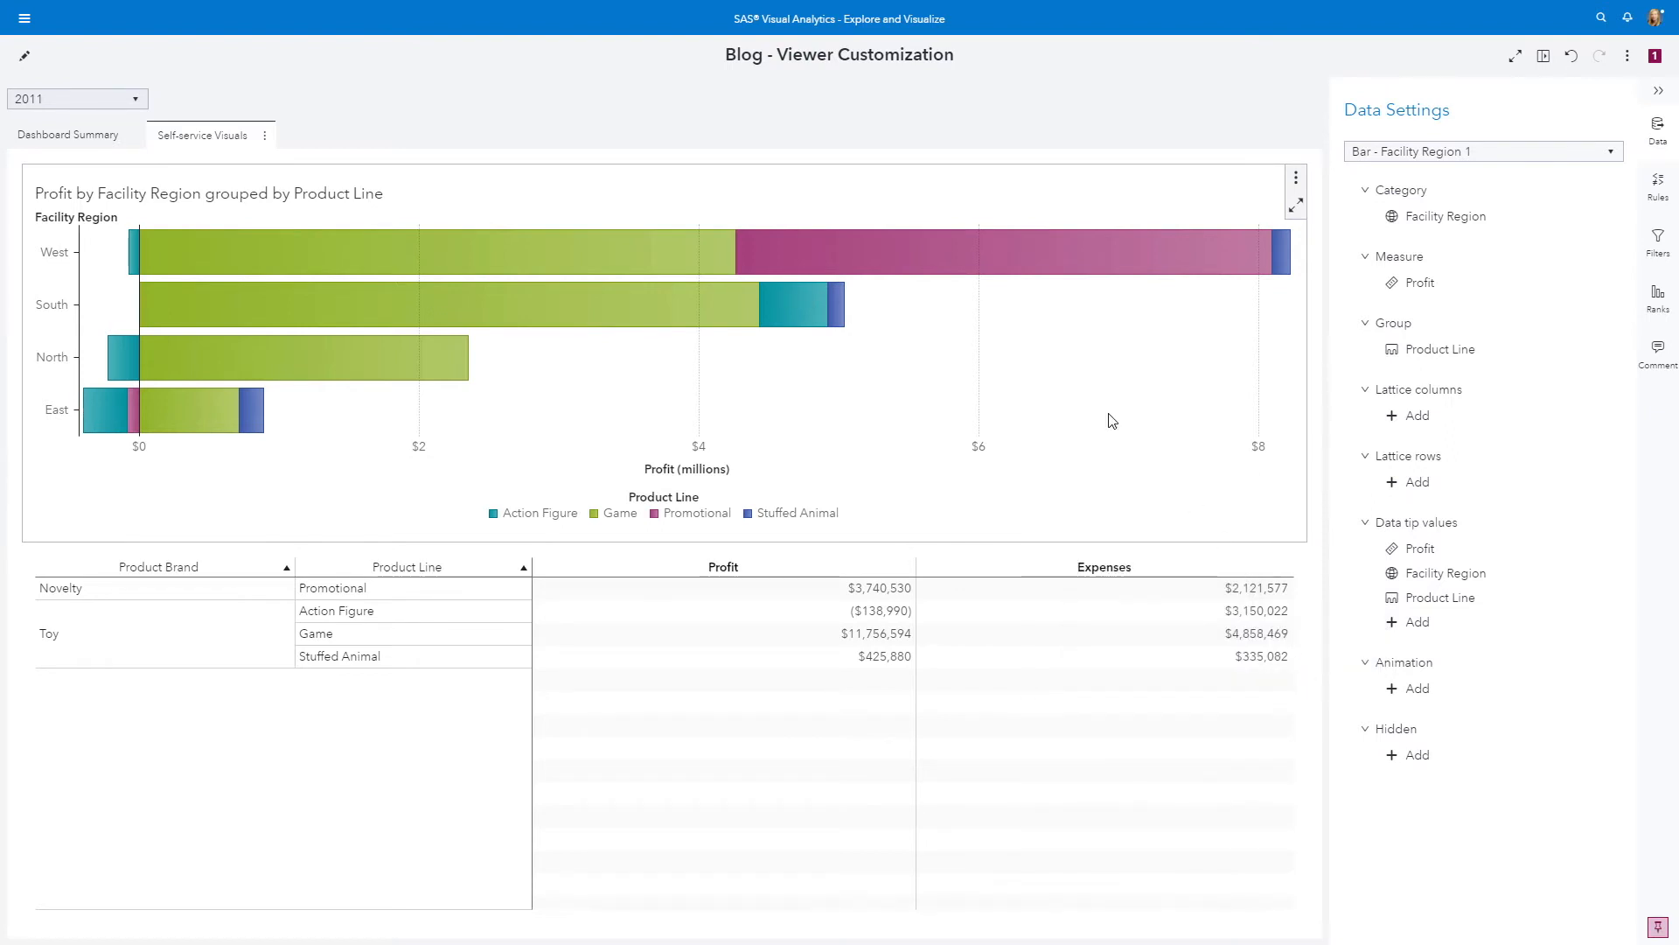
Replace the bar chart's Facility Region category with Facility State
{"action": "left_click", "coordinate": [1413, 220]}
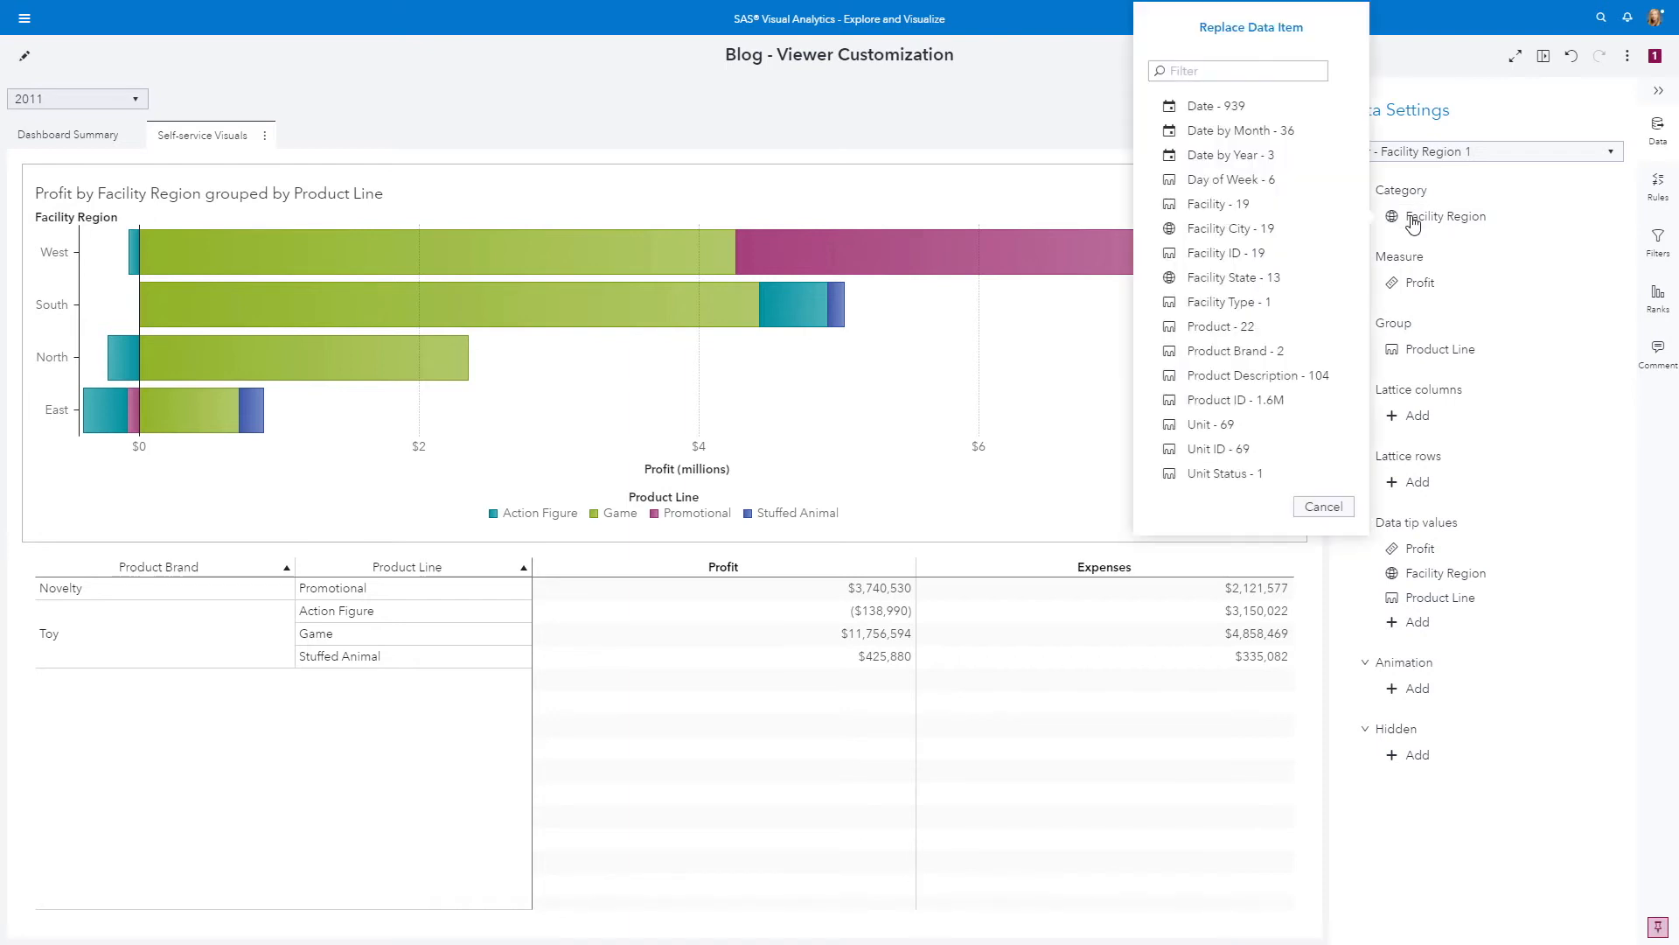
{"action": "left_click", "coordinate": [1245, 277]}
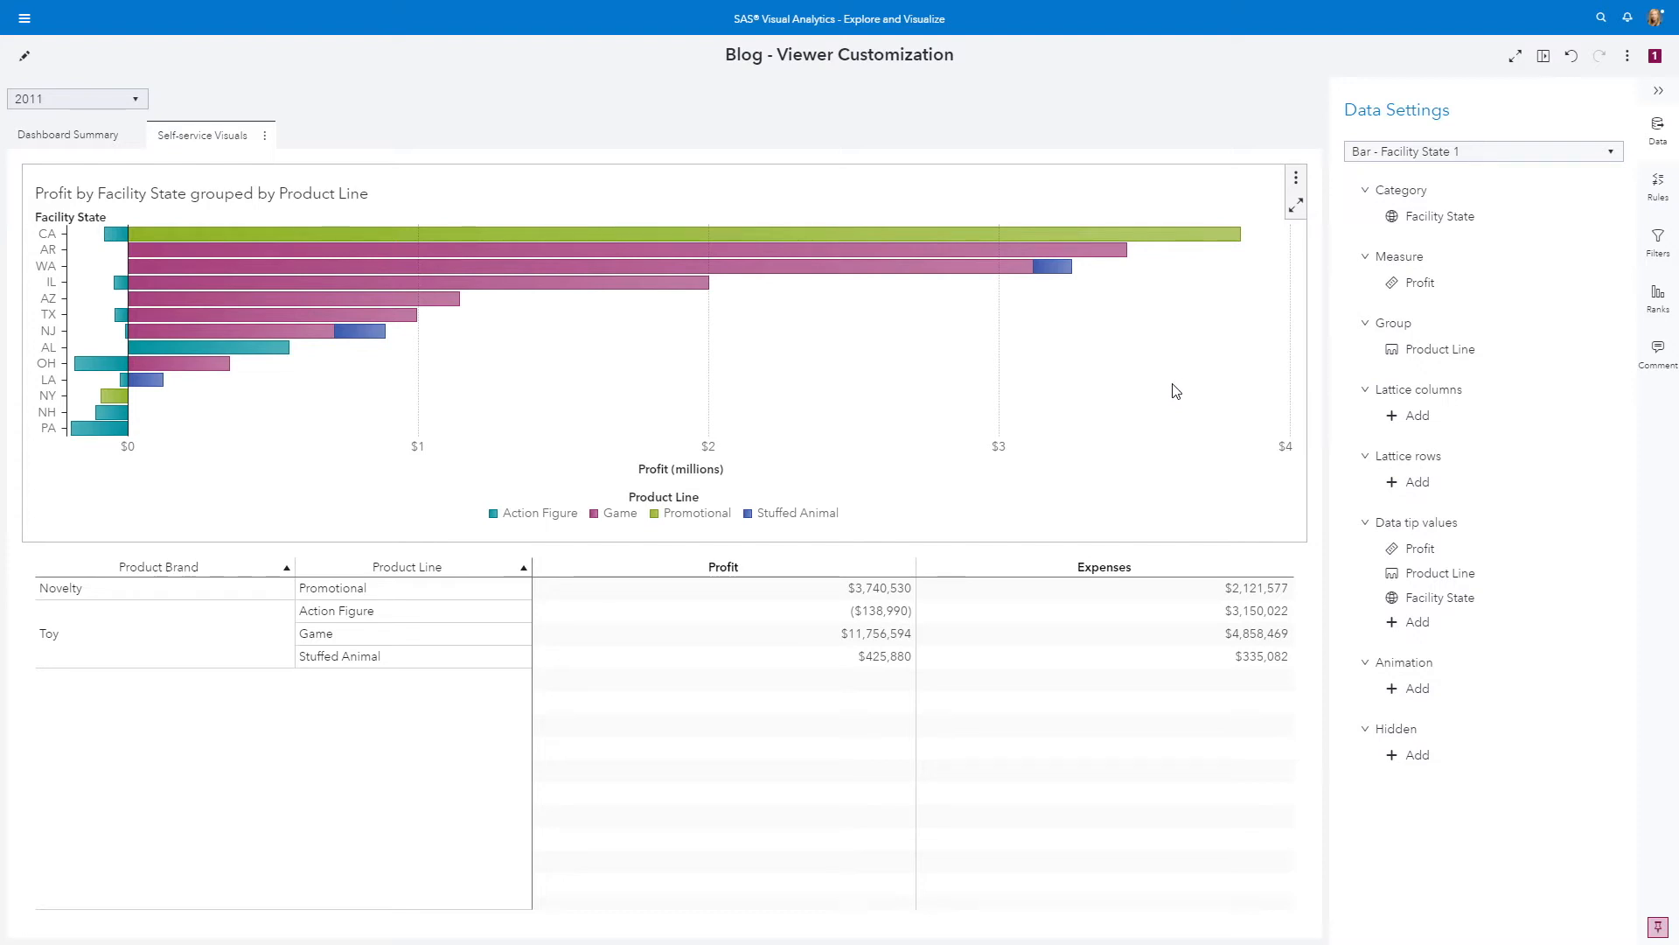
Add a Facility State rank to the bar chart that keeps the bottom count of 5 by Profit
{"action": "left_click", "coordinate": [1656, 297]}
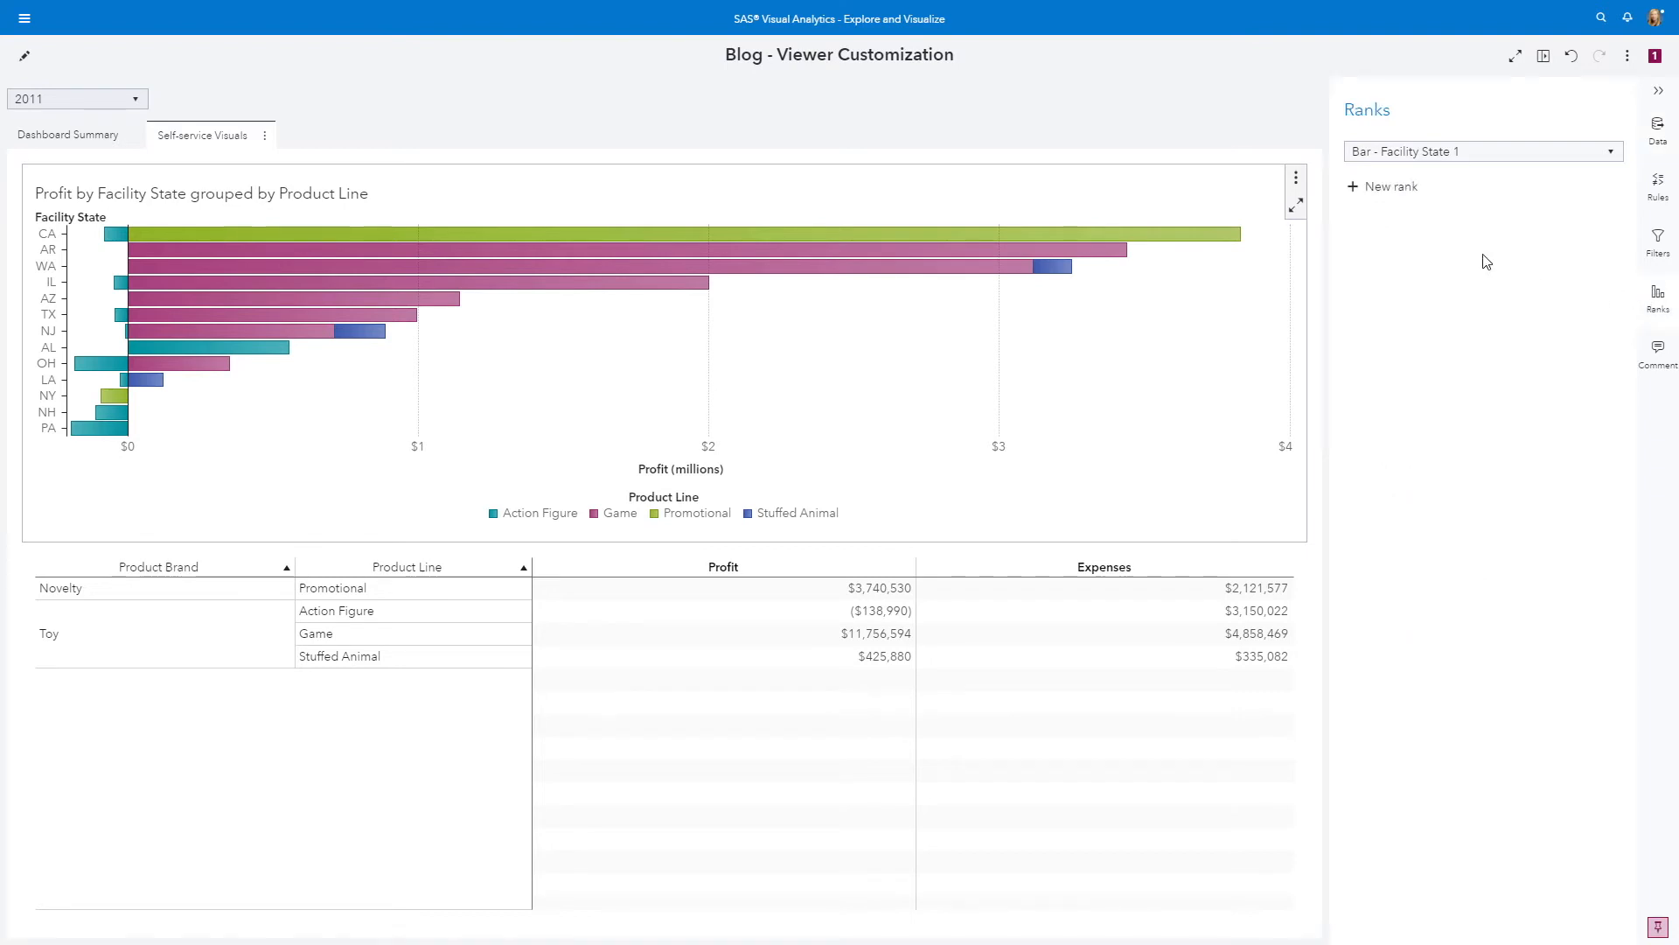
{"action": "left_click", "coordinate": [1359, 191]}
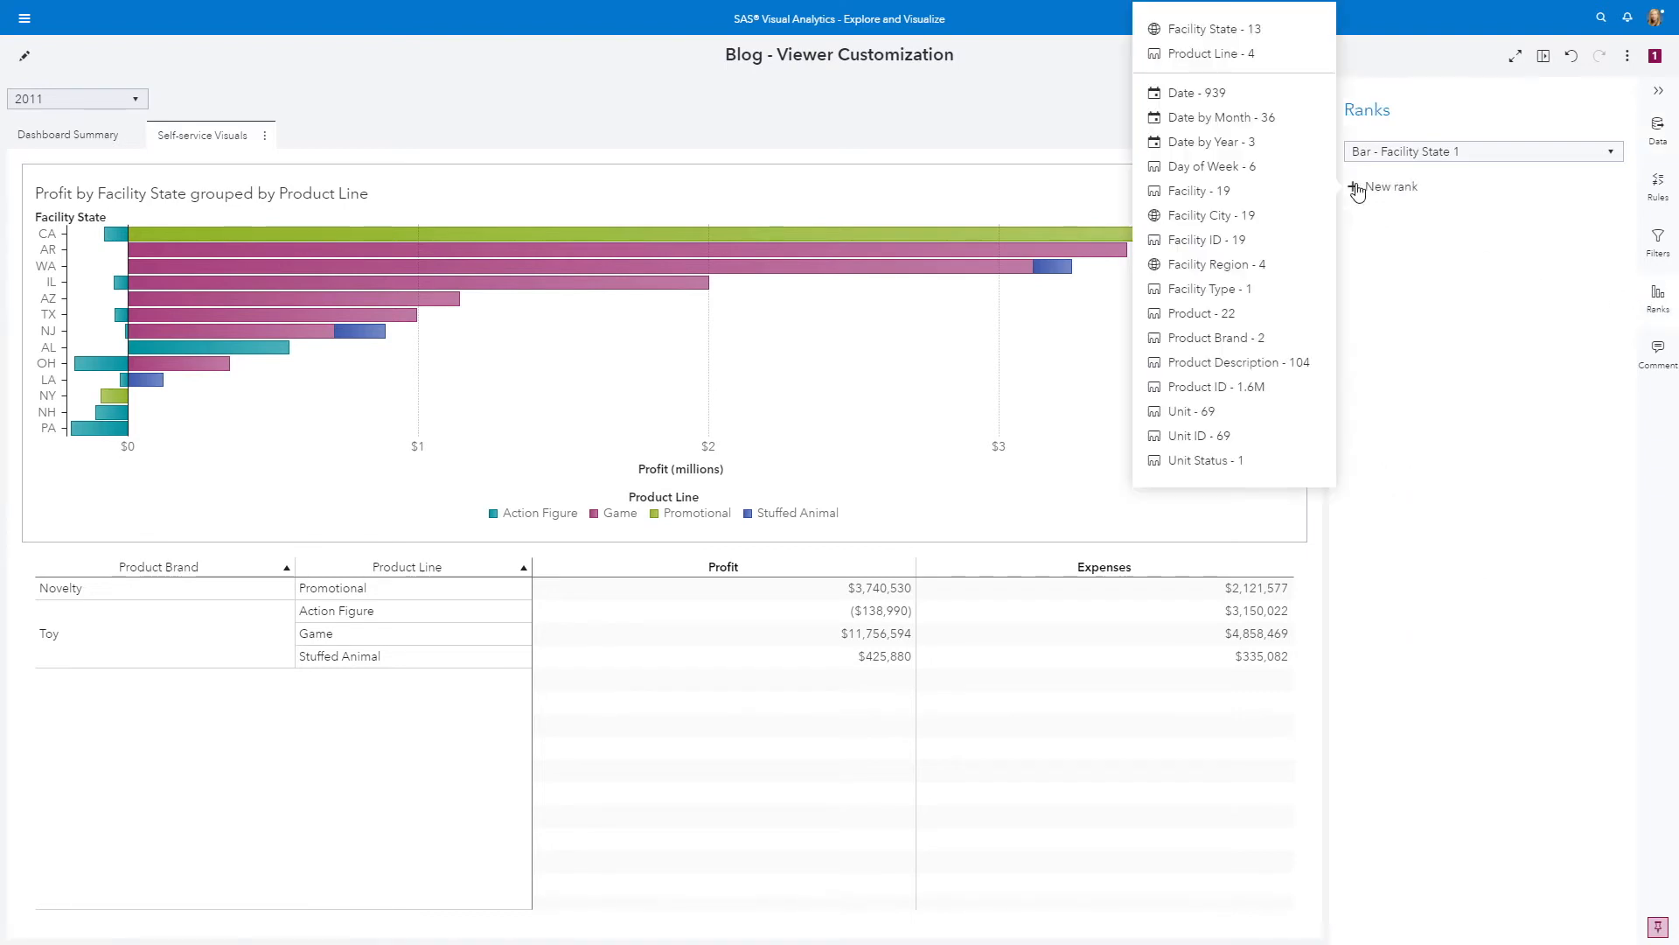
{"action": "left_click", "coordinate": [1231, 32]}
{"action": "left_click", "coordinate": [1437, 253]}
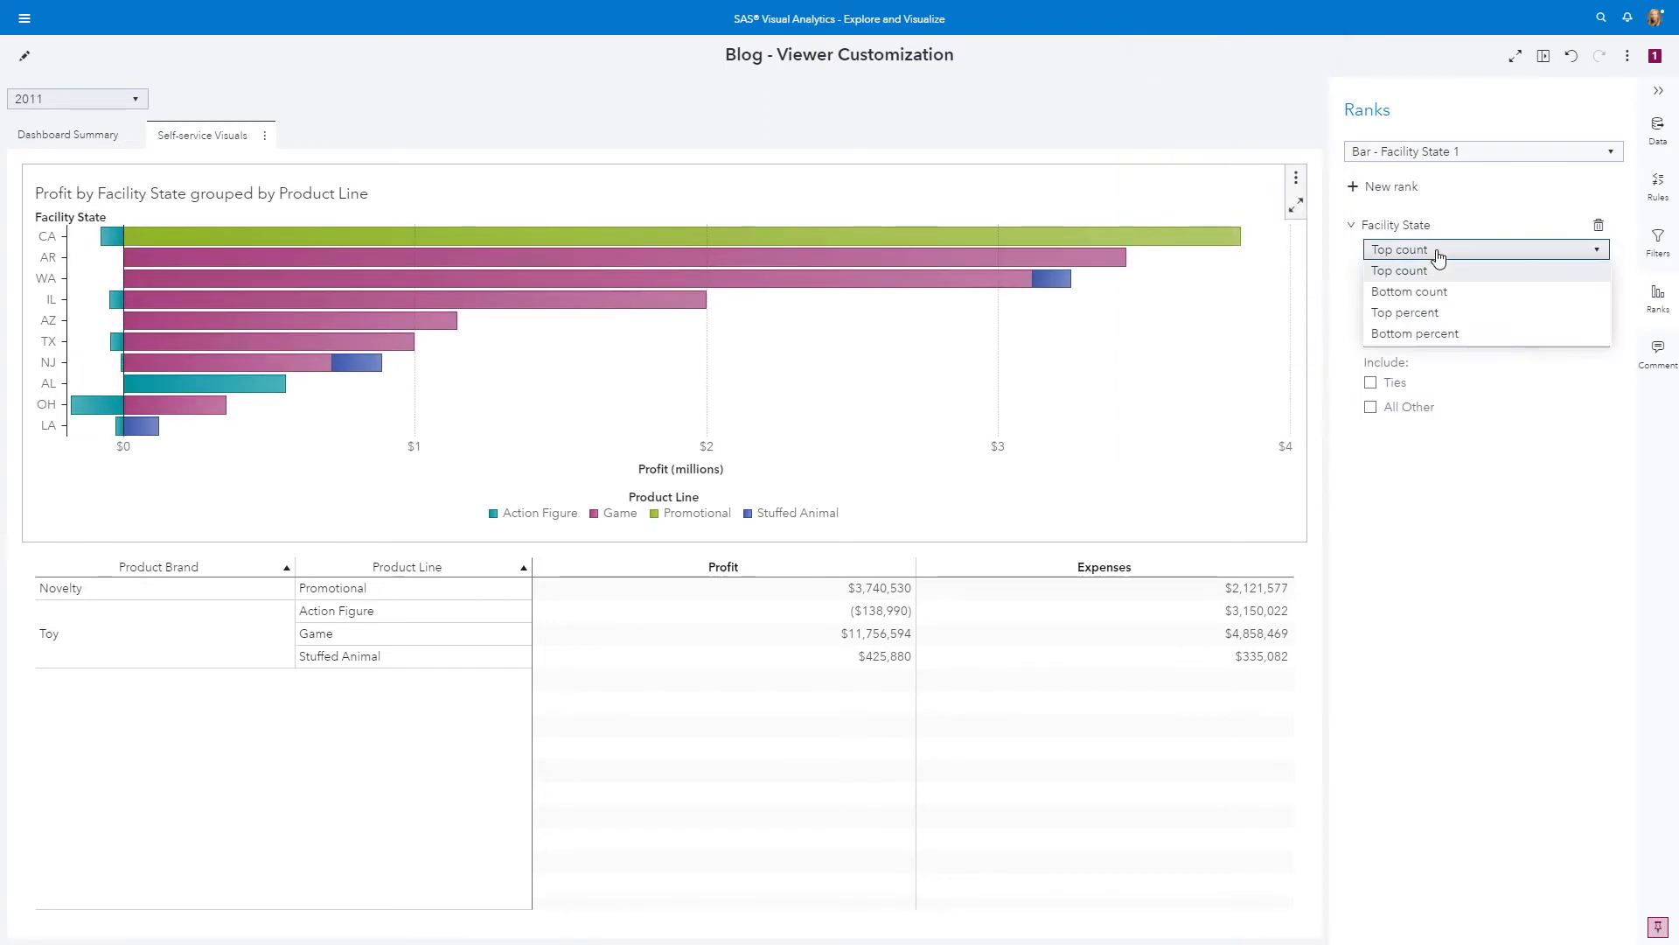
{"action": "left_click", "coordinate": [1436, 294]}
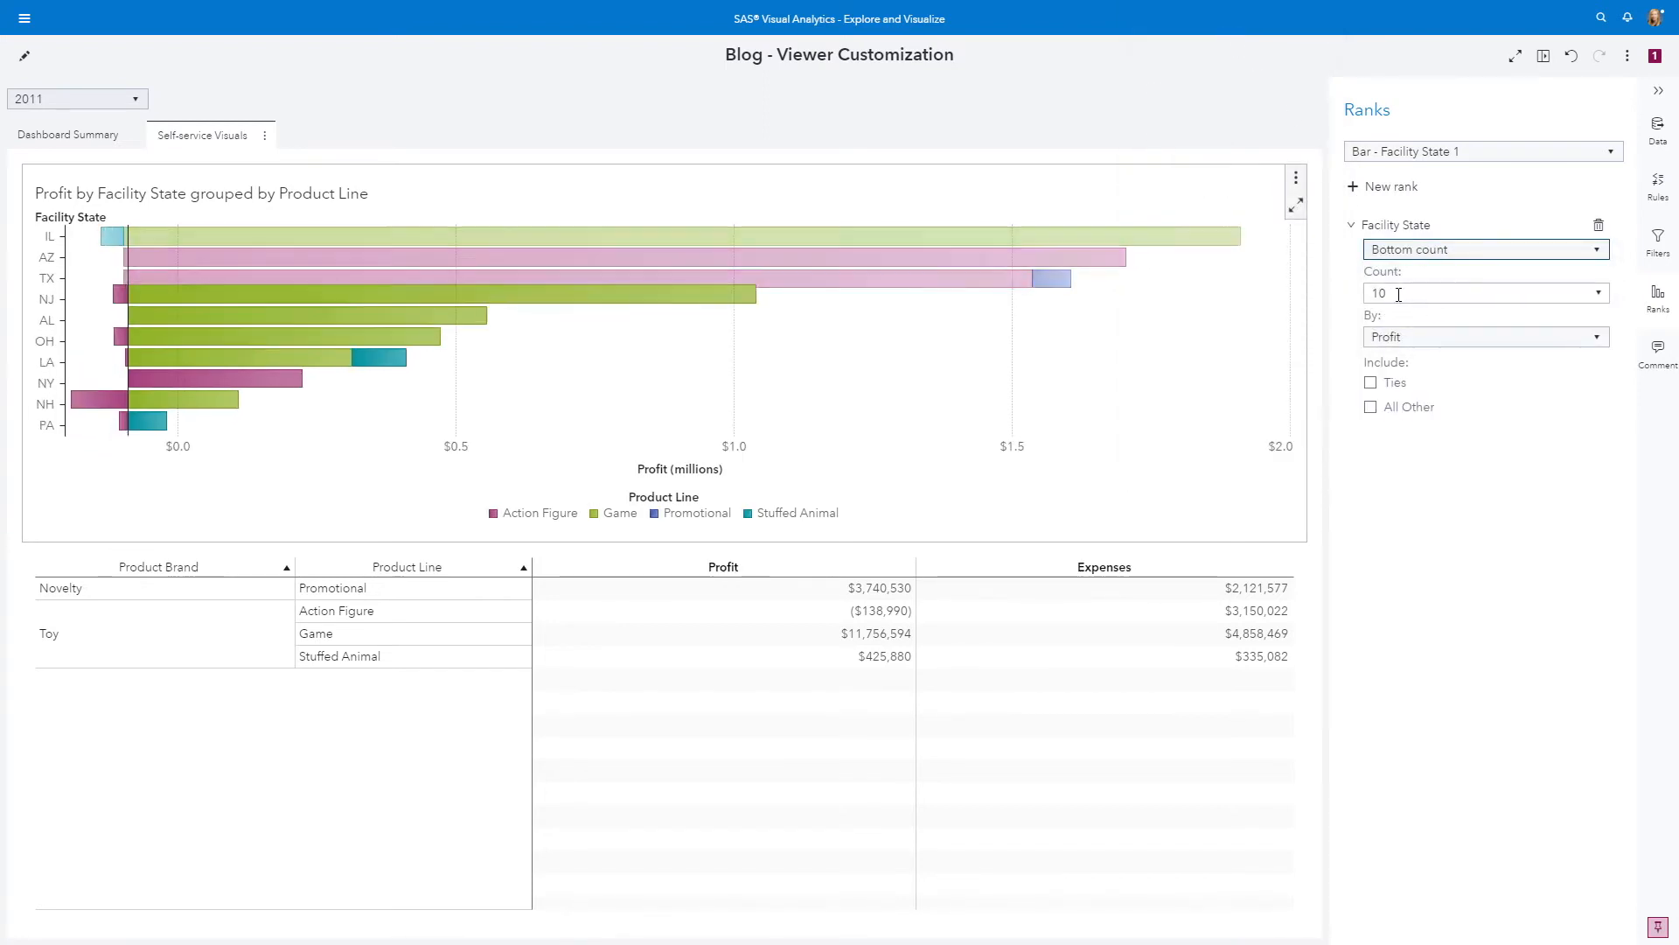
{"action": "type", "text": "5"}
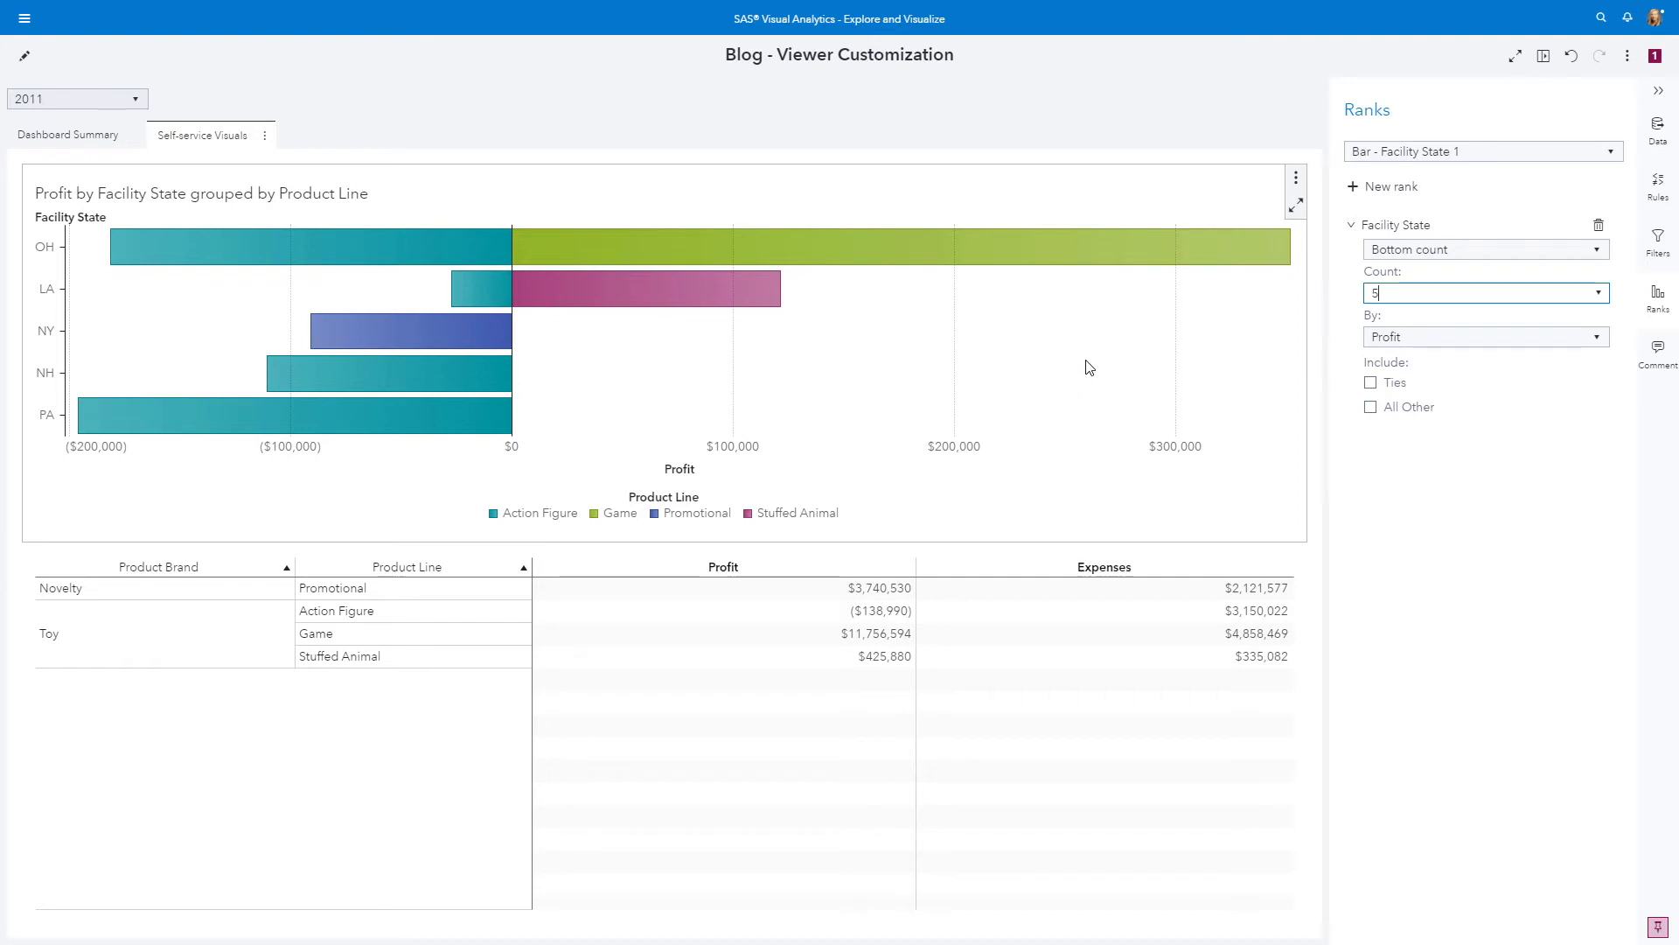
Add a Product Line filter to the bar chart that includes only Game, excluding missing values
{"action": "left_click", "coordinate": [1659, 243]}
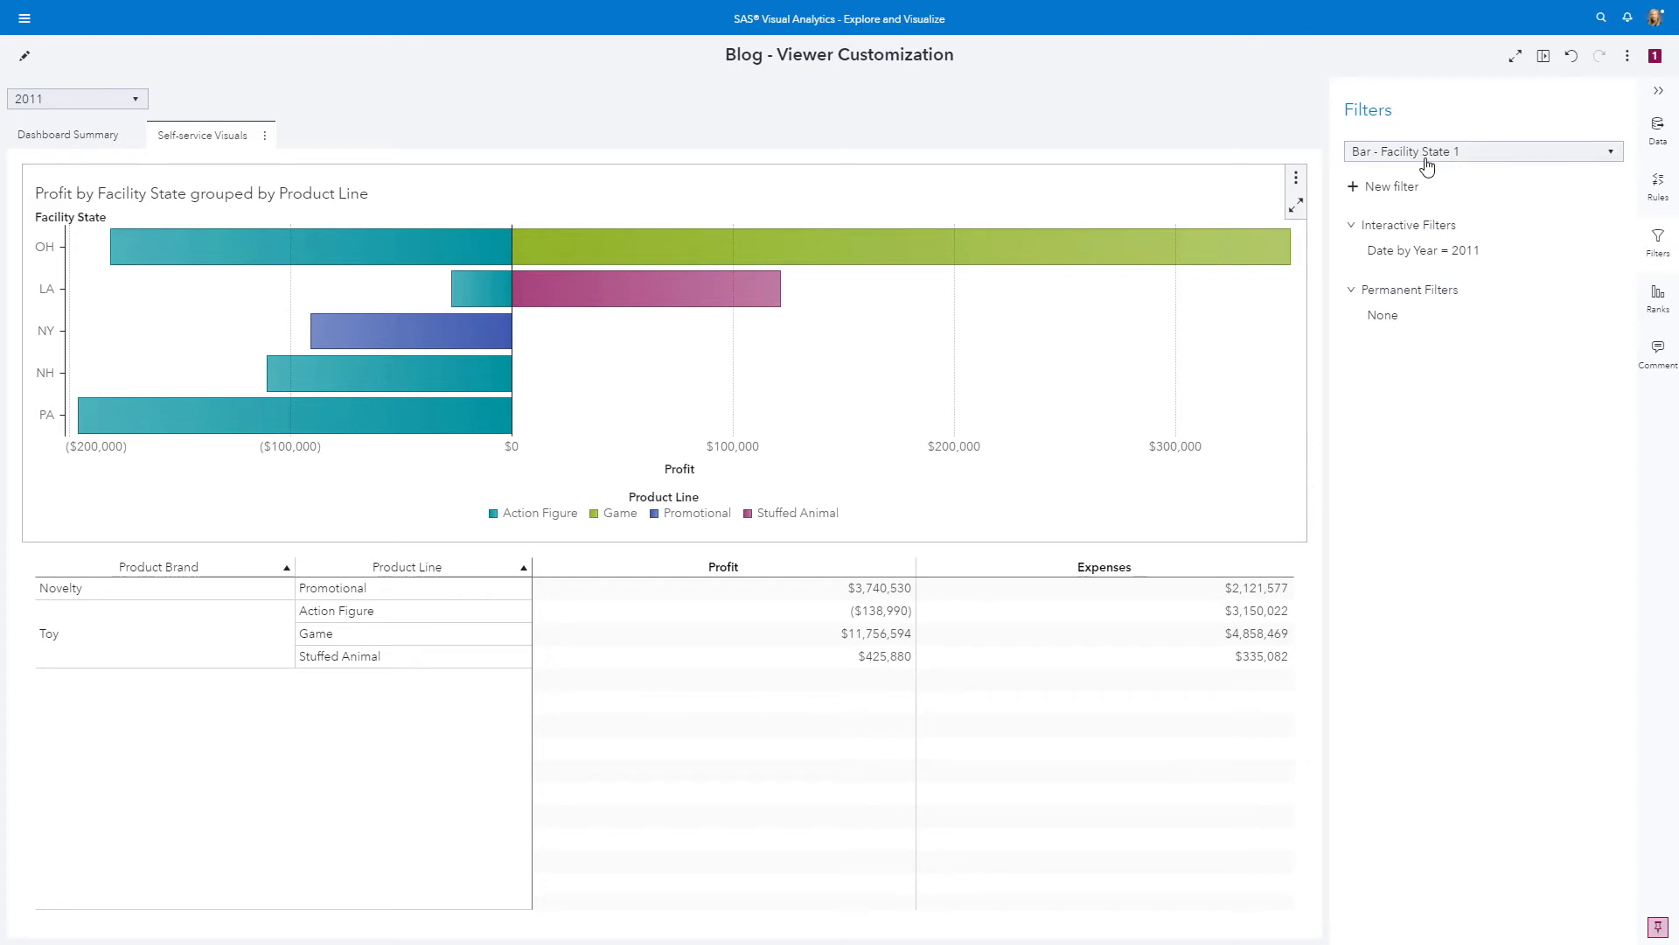
{"action": "left_click", "coordinate": [1357, 189]}
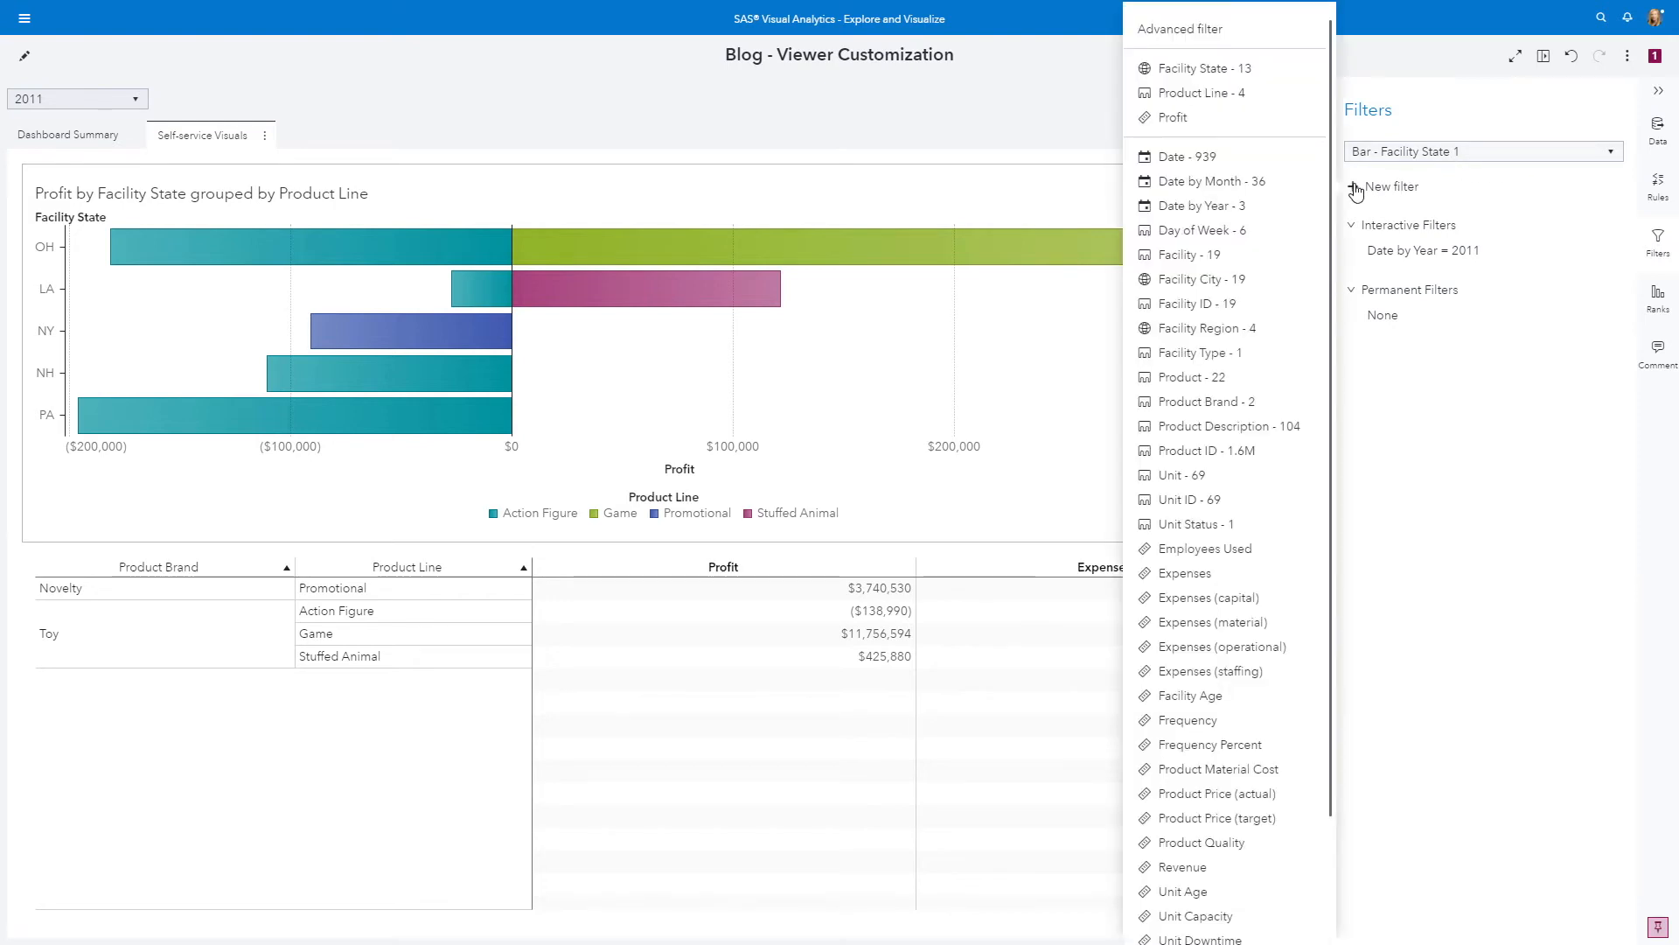
{"action": "left_click", "coordinate": [1219, 93]}
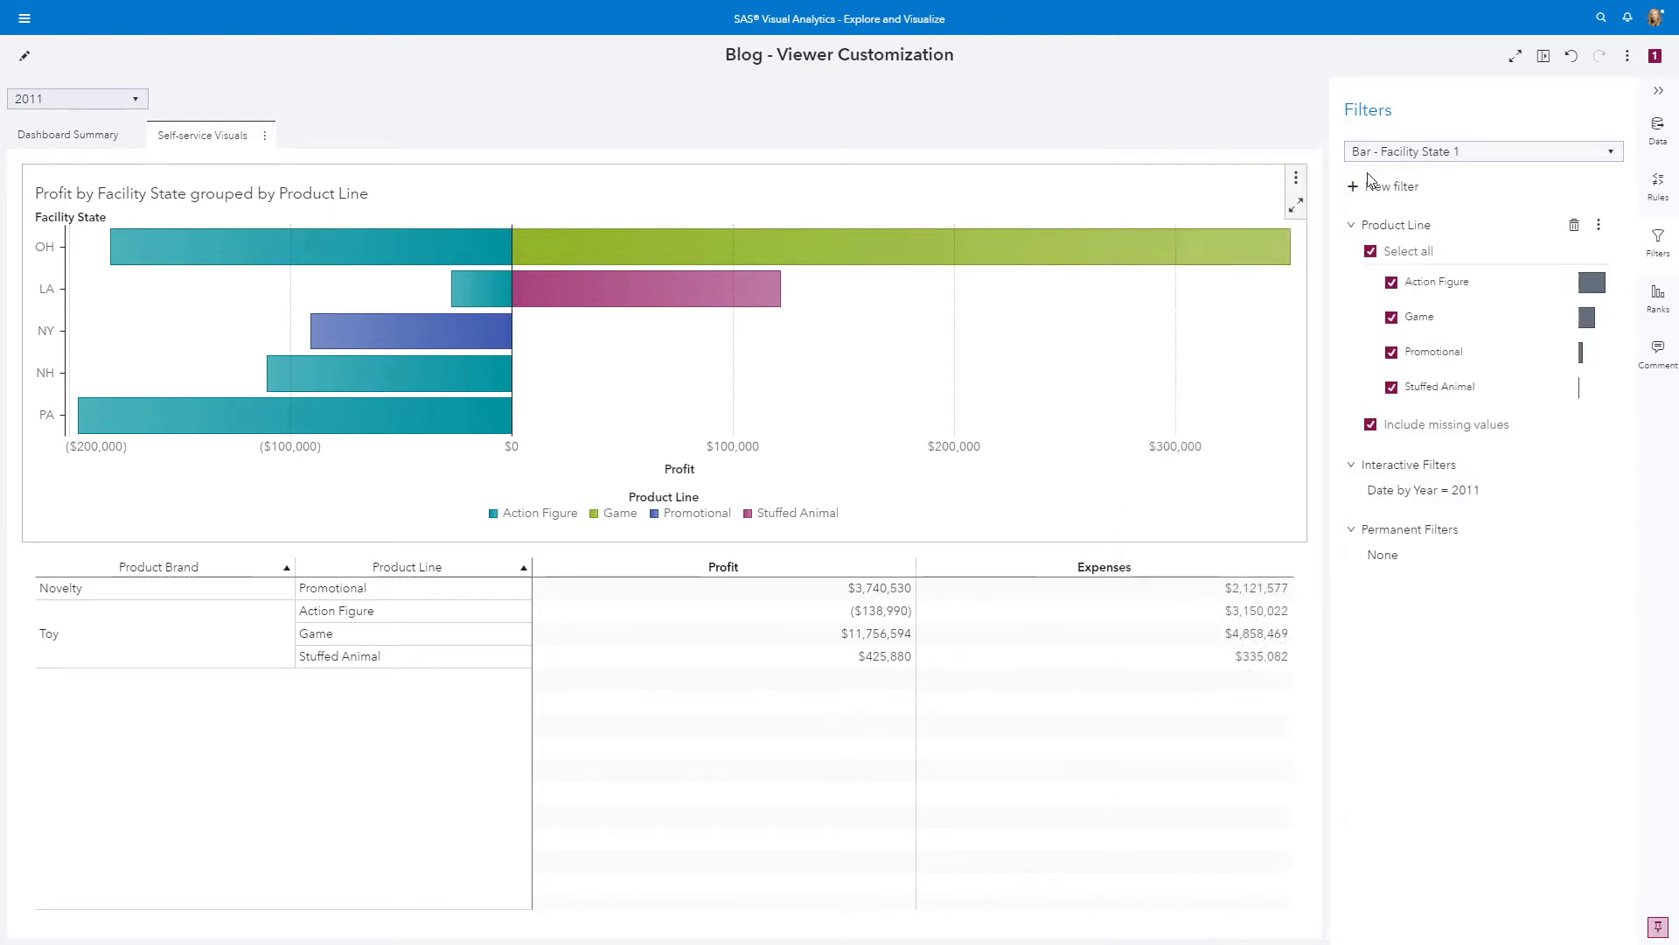
{"action": "left_click", "coordinate": [1371, 251]}
{"action": "left_click", "coordinate": [1391, 319]}
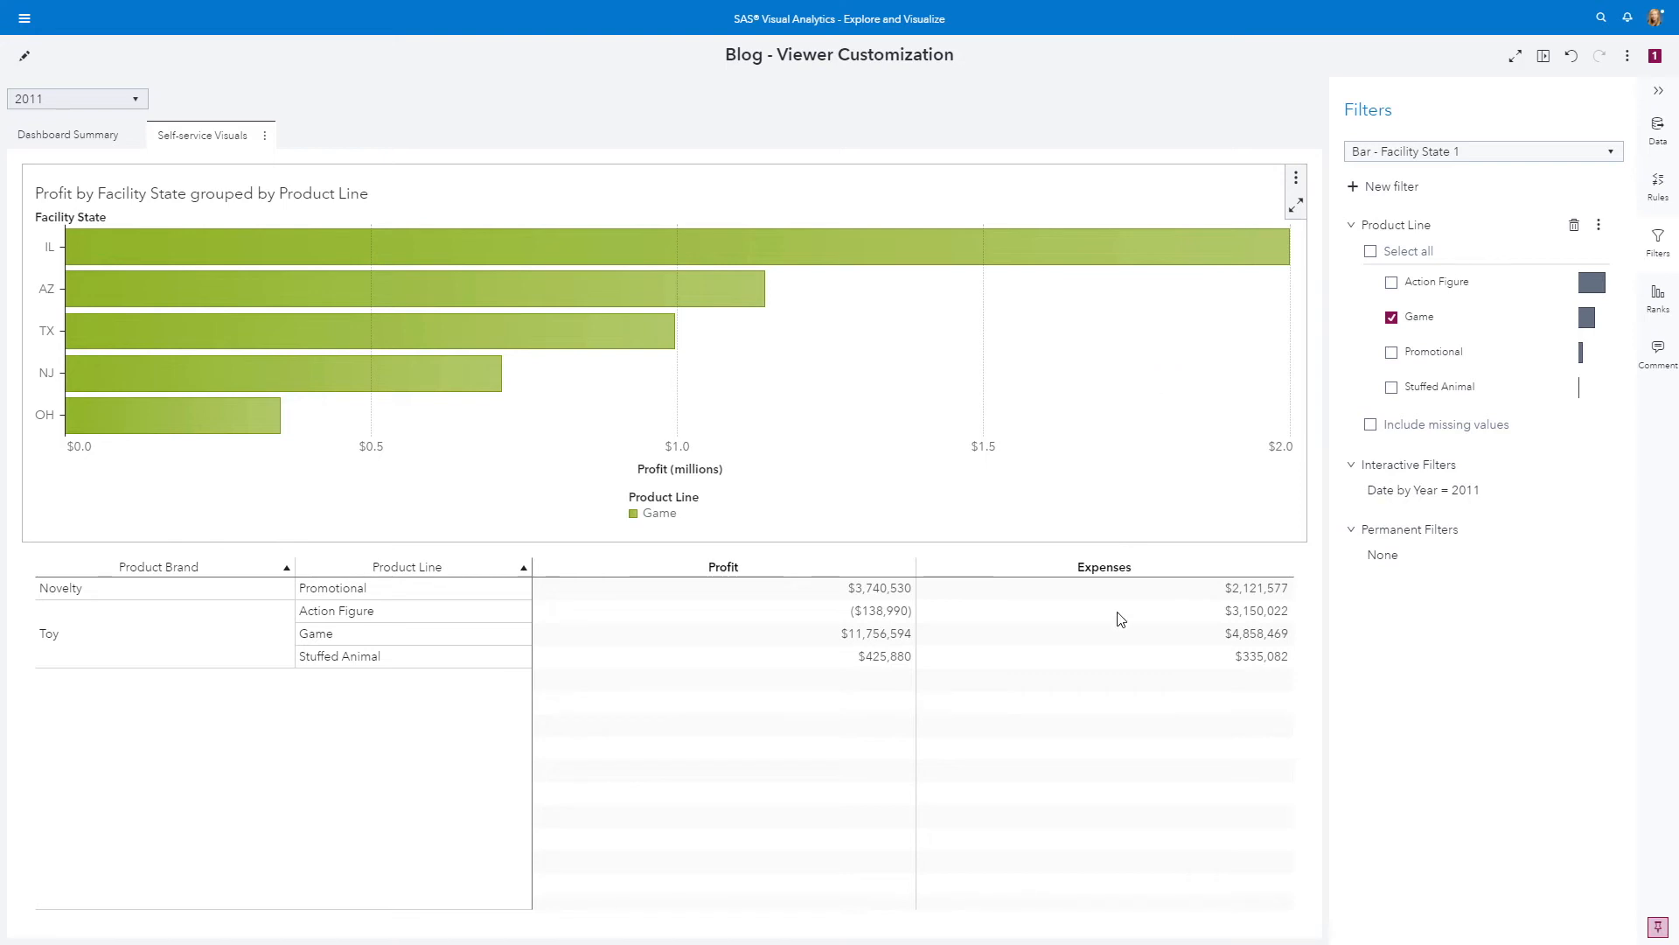
Add a heat map cell graph to the crosstab's Profit column and sort the crosstab by Profit in descending order
{"action": "left_click", "coordinate": [749, 749]}
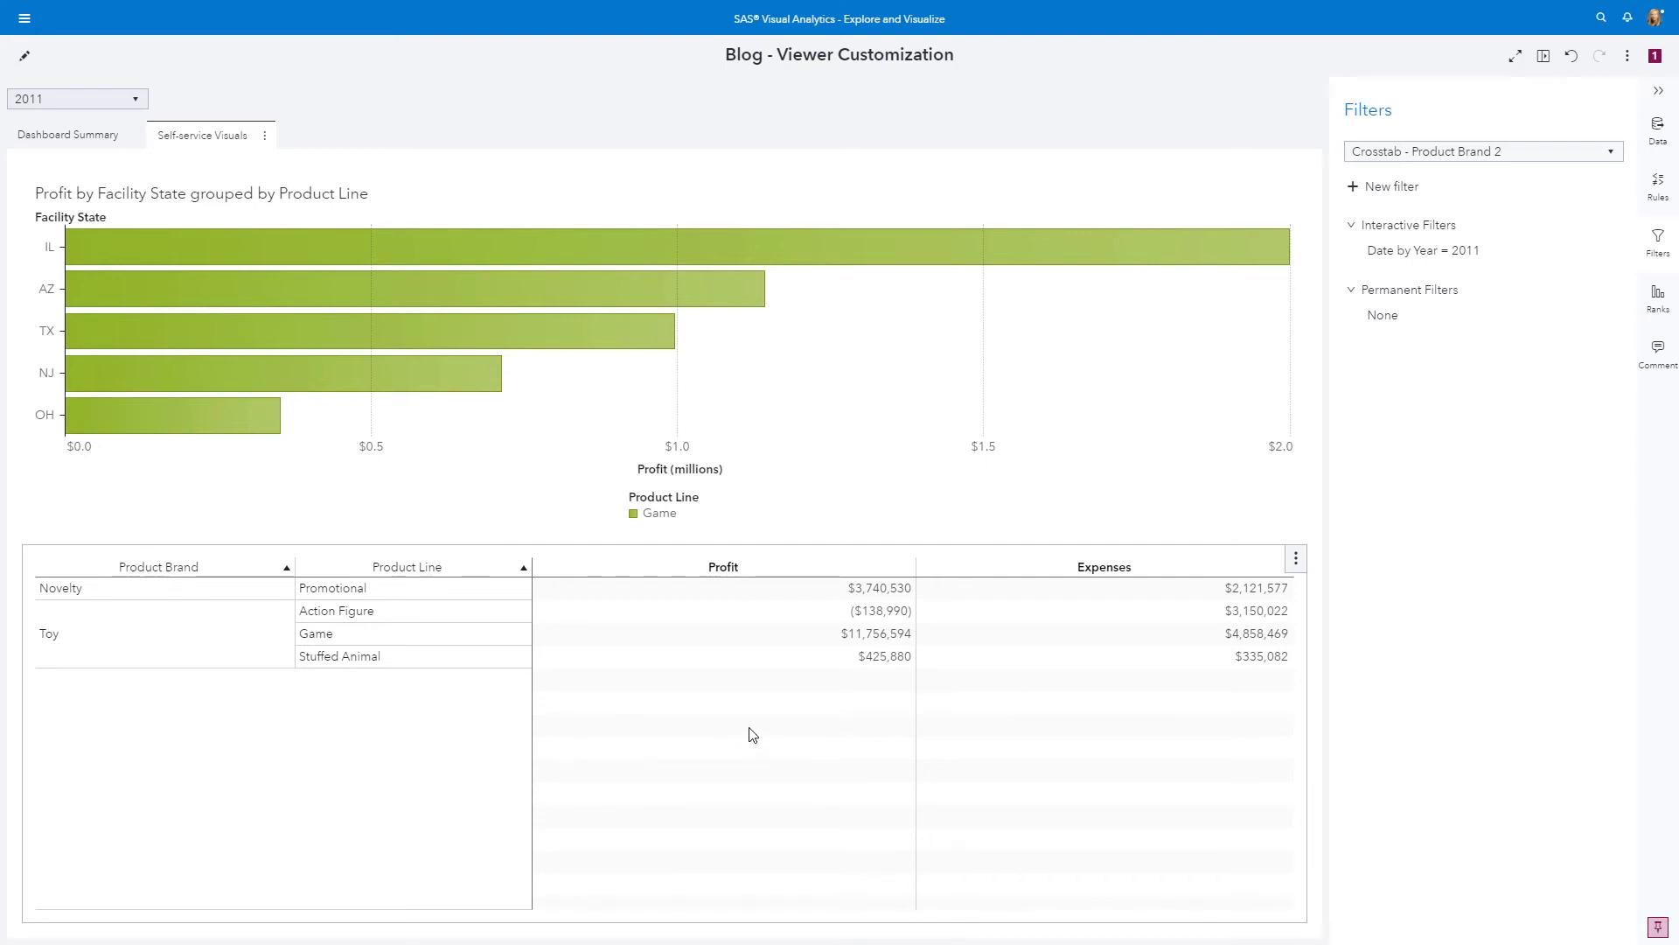
{"action": "right_click", "coordinate": [791, 602]}
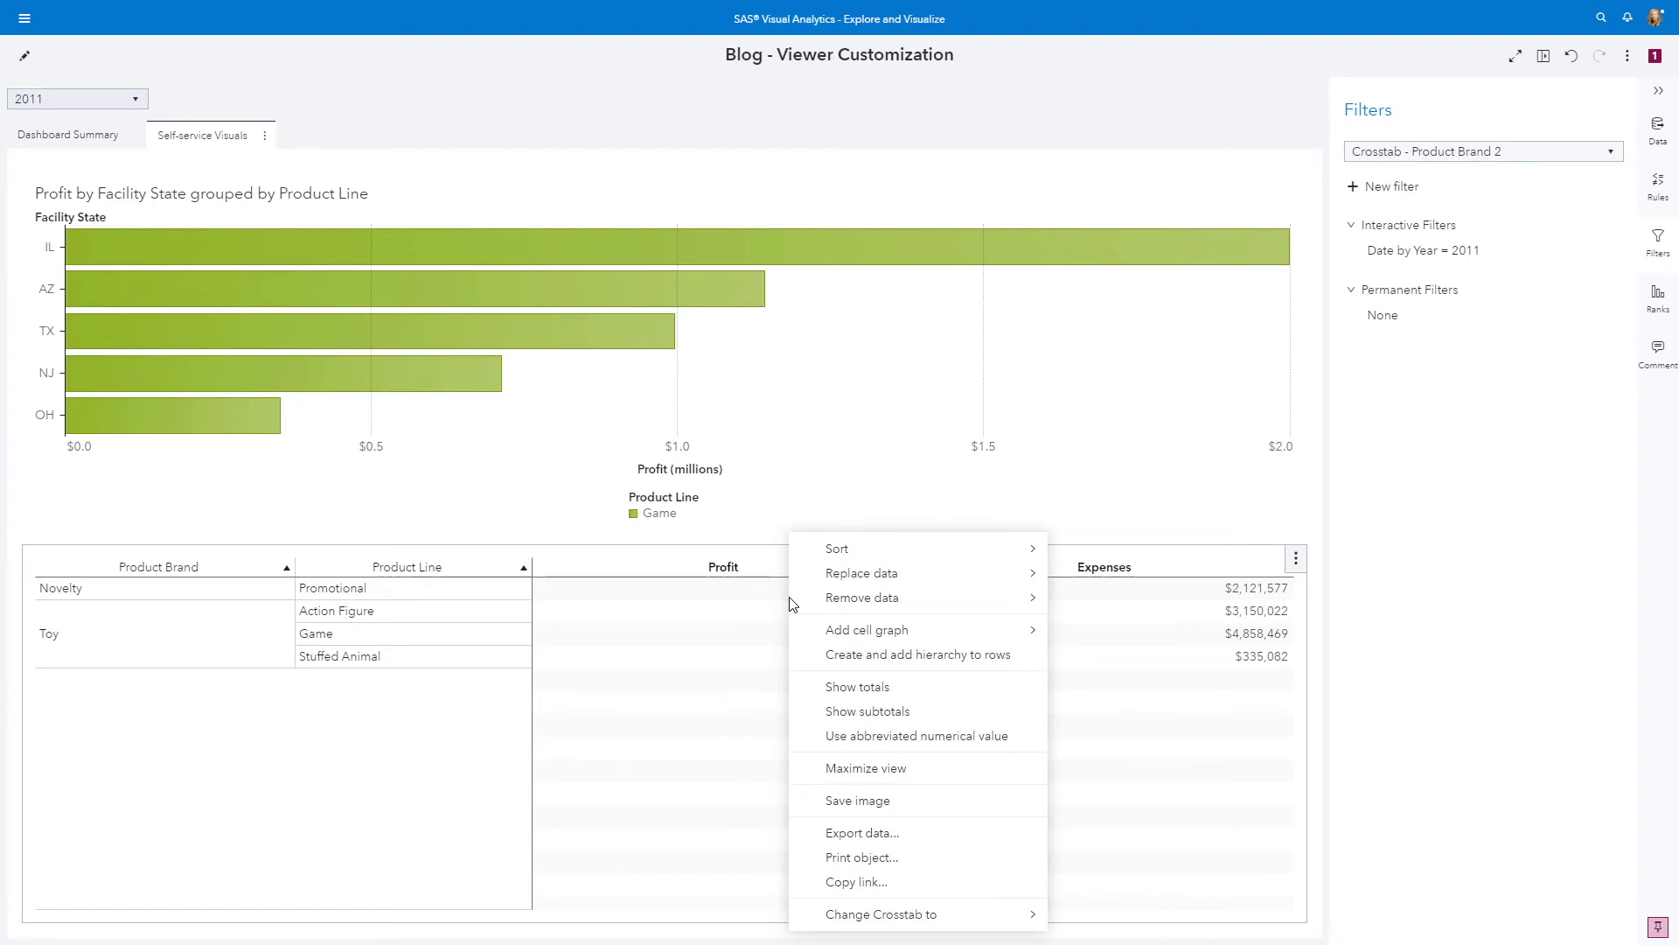
{"action": "mouse_move", "coordinate": [921, 633]}
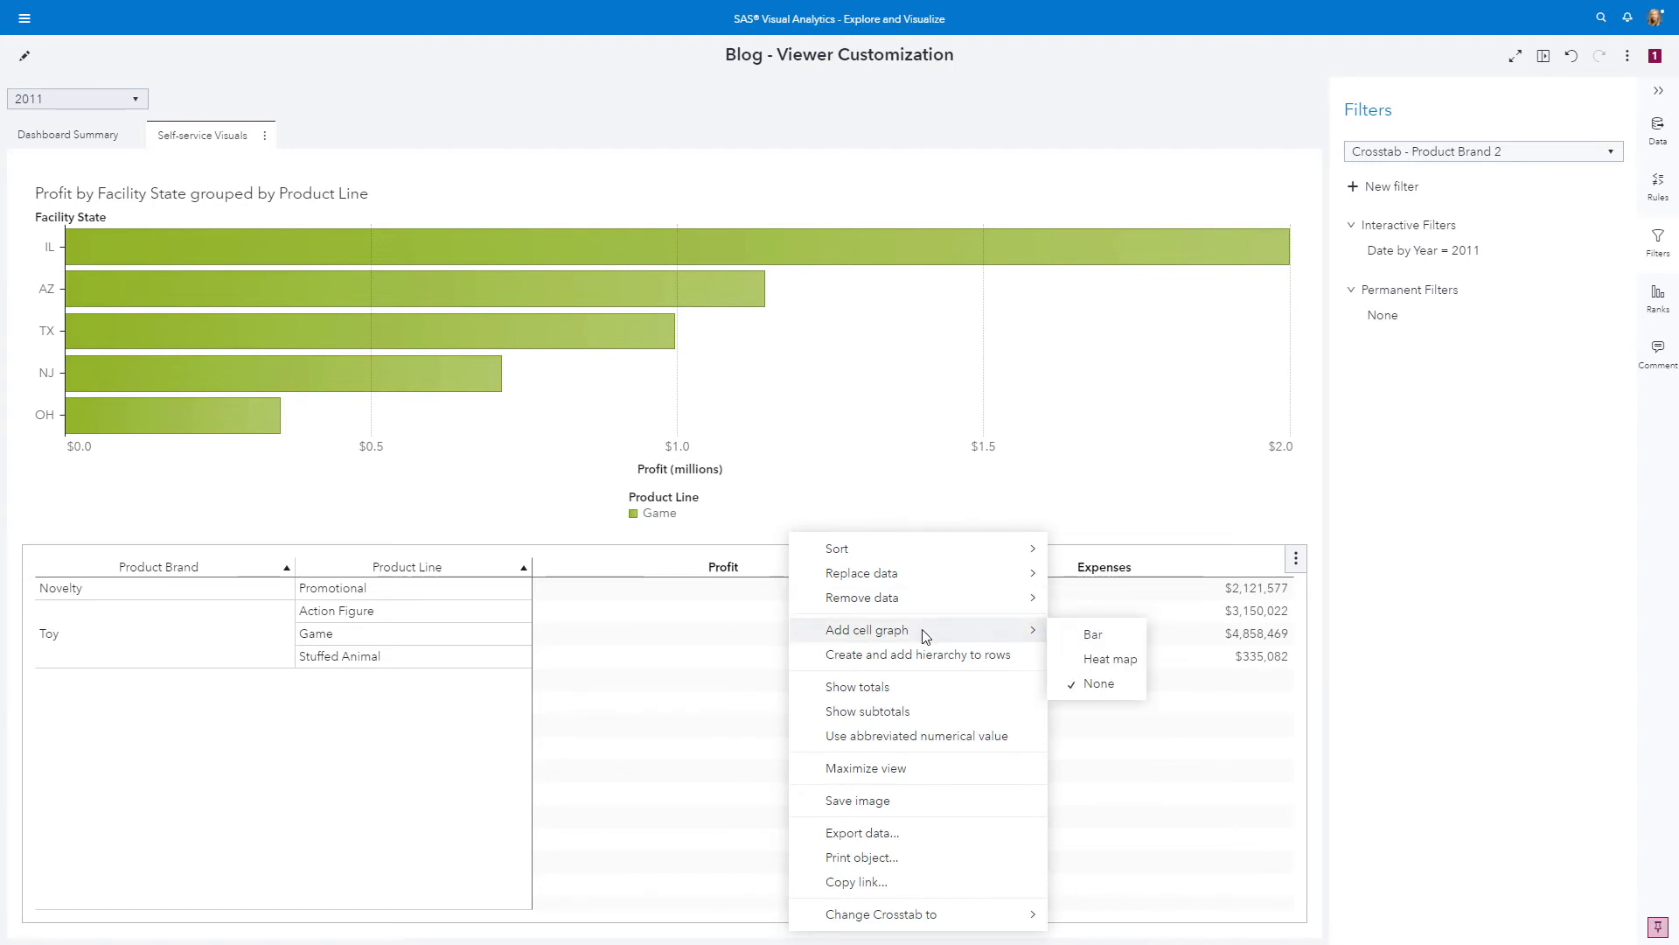
{"action": "left_click", "coordinate": [1095, 665]}
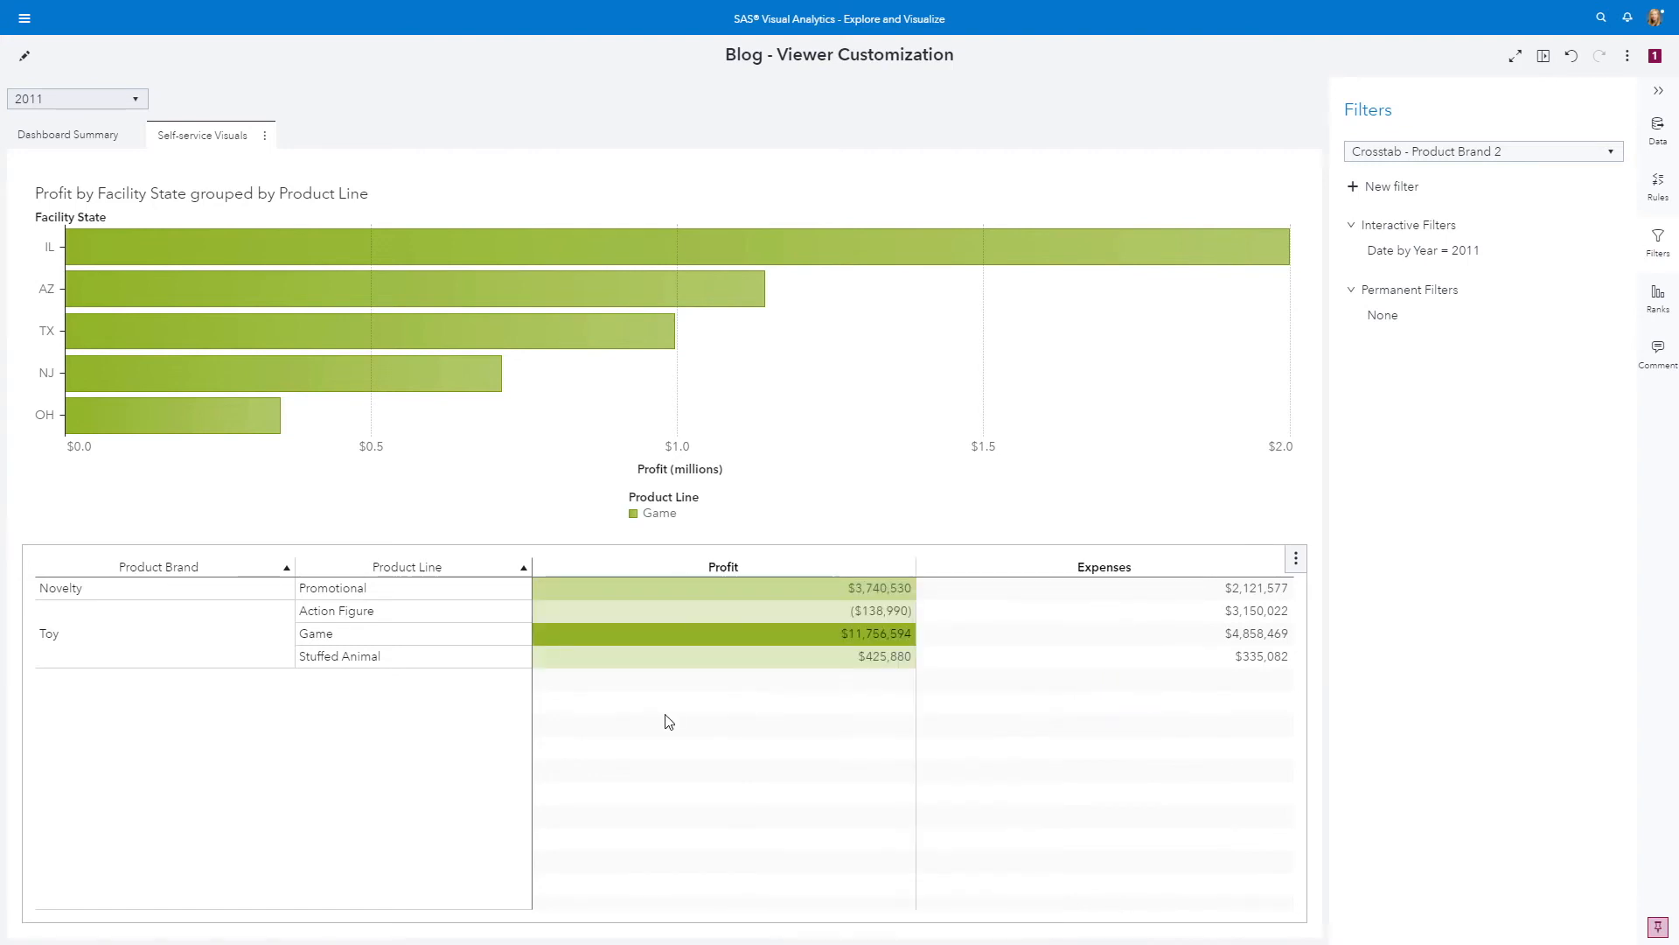
{"action": "left_click", "coordinate": [884, 568]}
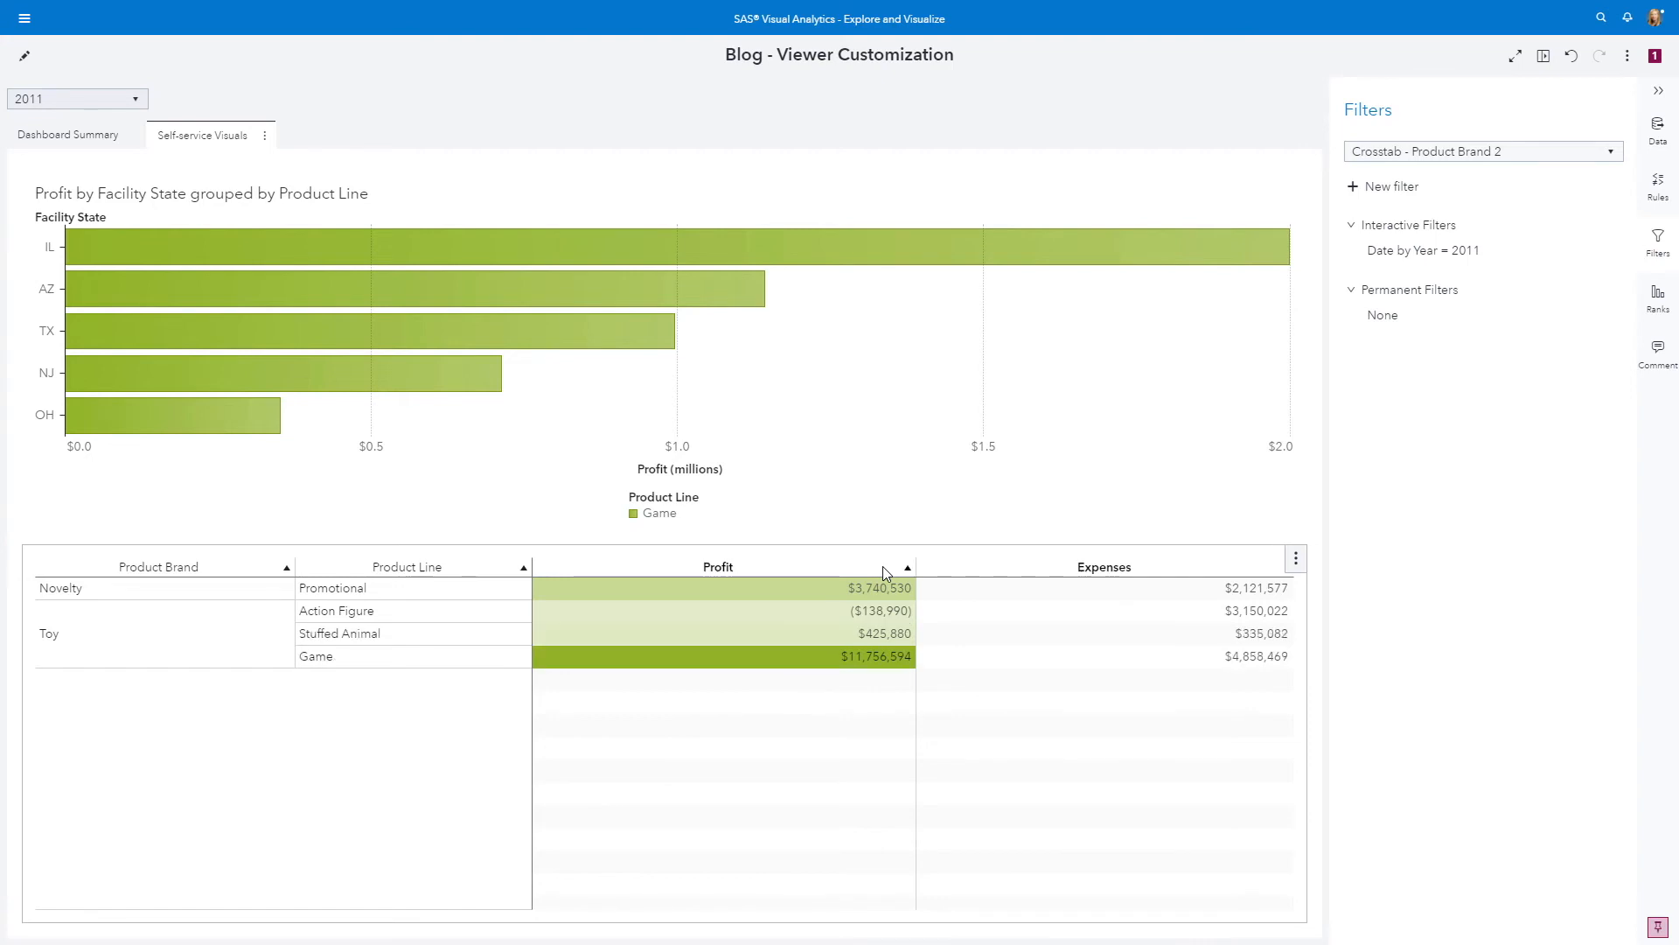
{"action": "left_click", "coordinate": [883, 567]}
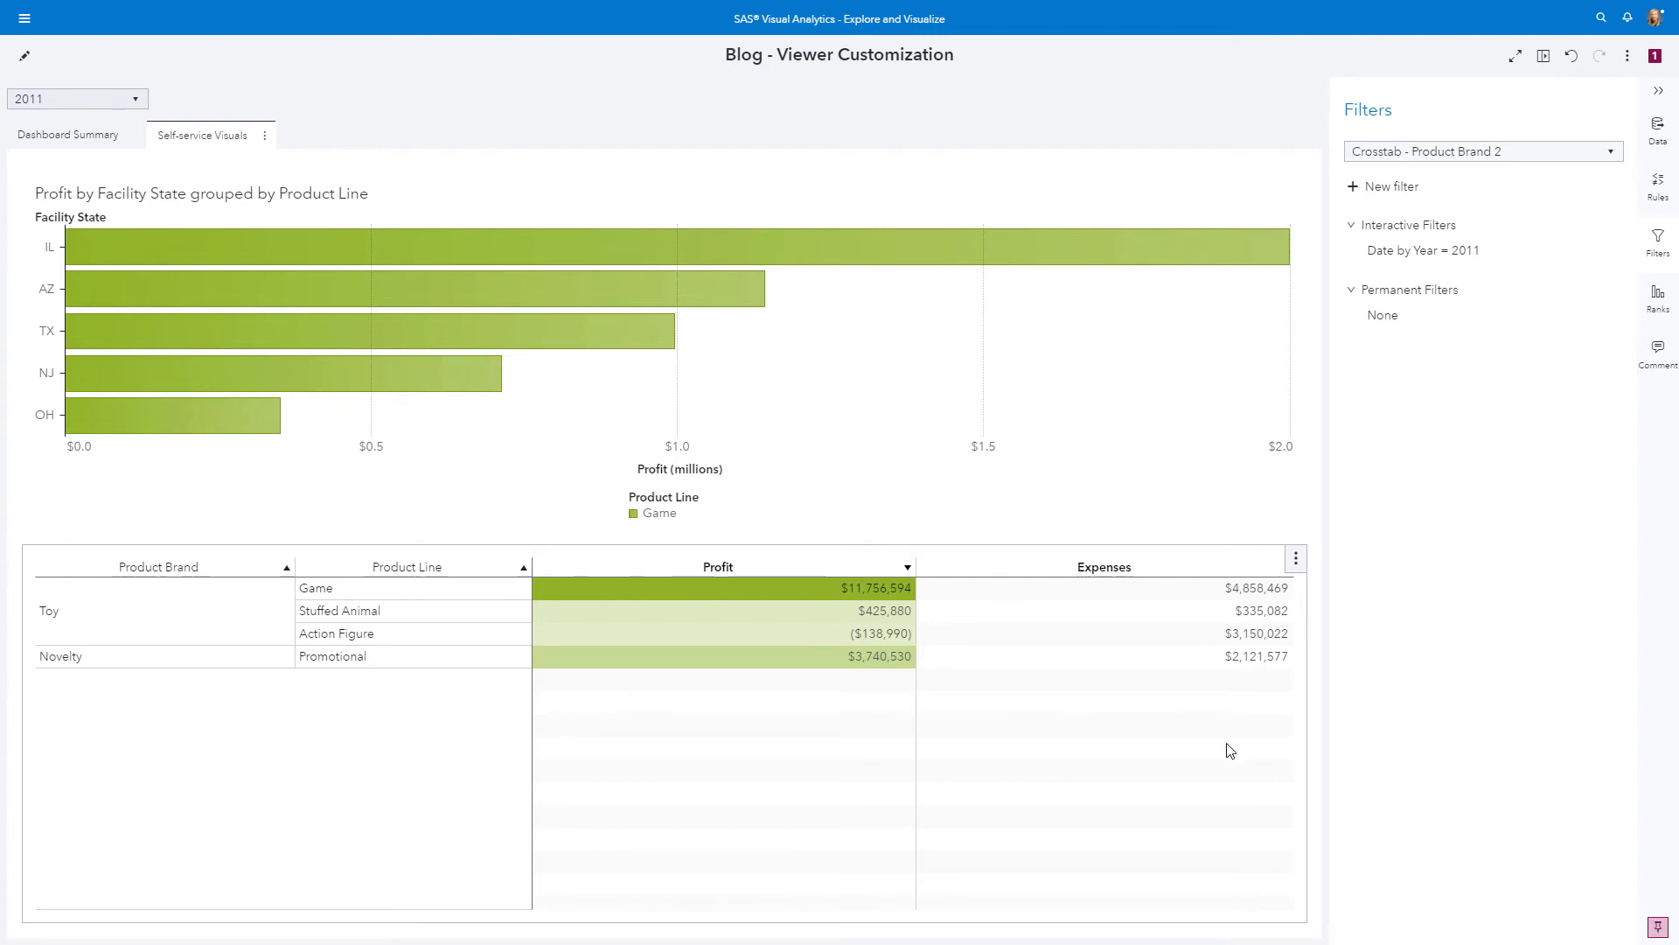
Review the measures available to add to the crosstab, and close the list without adding any
{"action": "left_click", "coordinate": [1659, 131]}
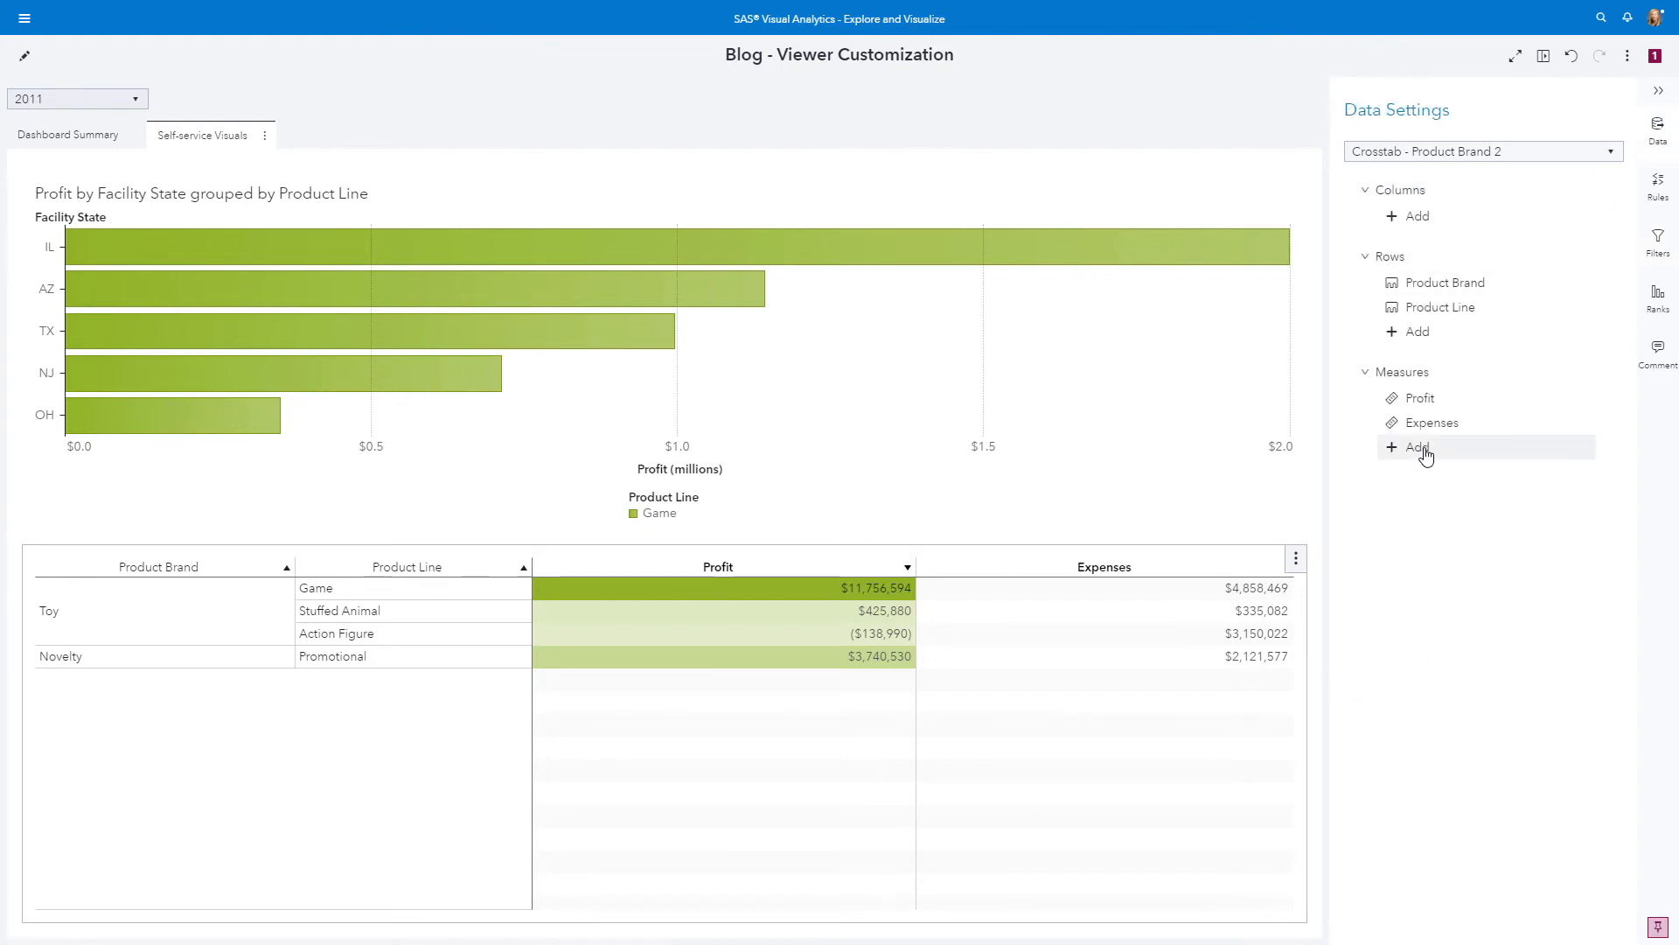
{"action": "left_click", "coordinate": [1418, 447]}
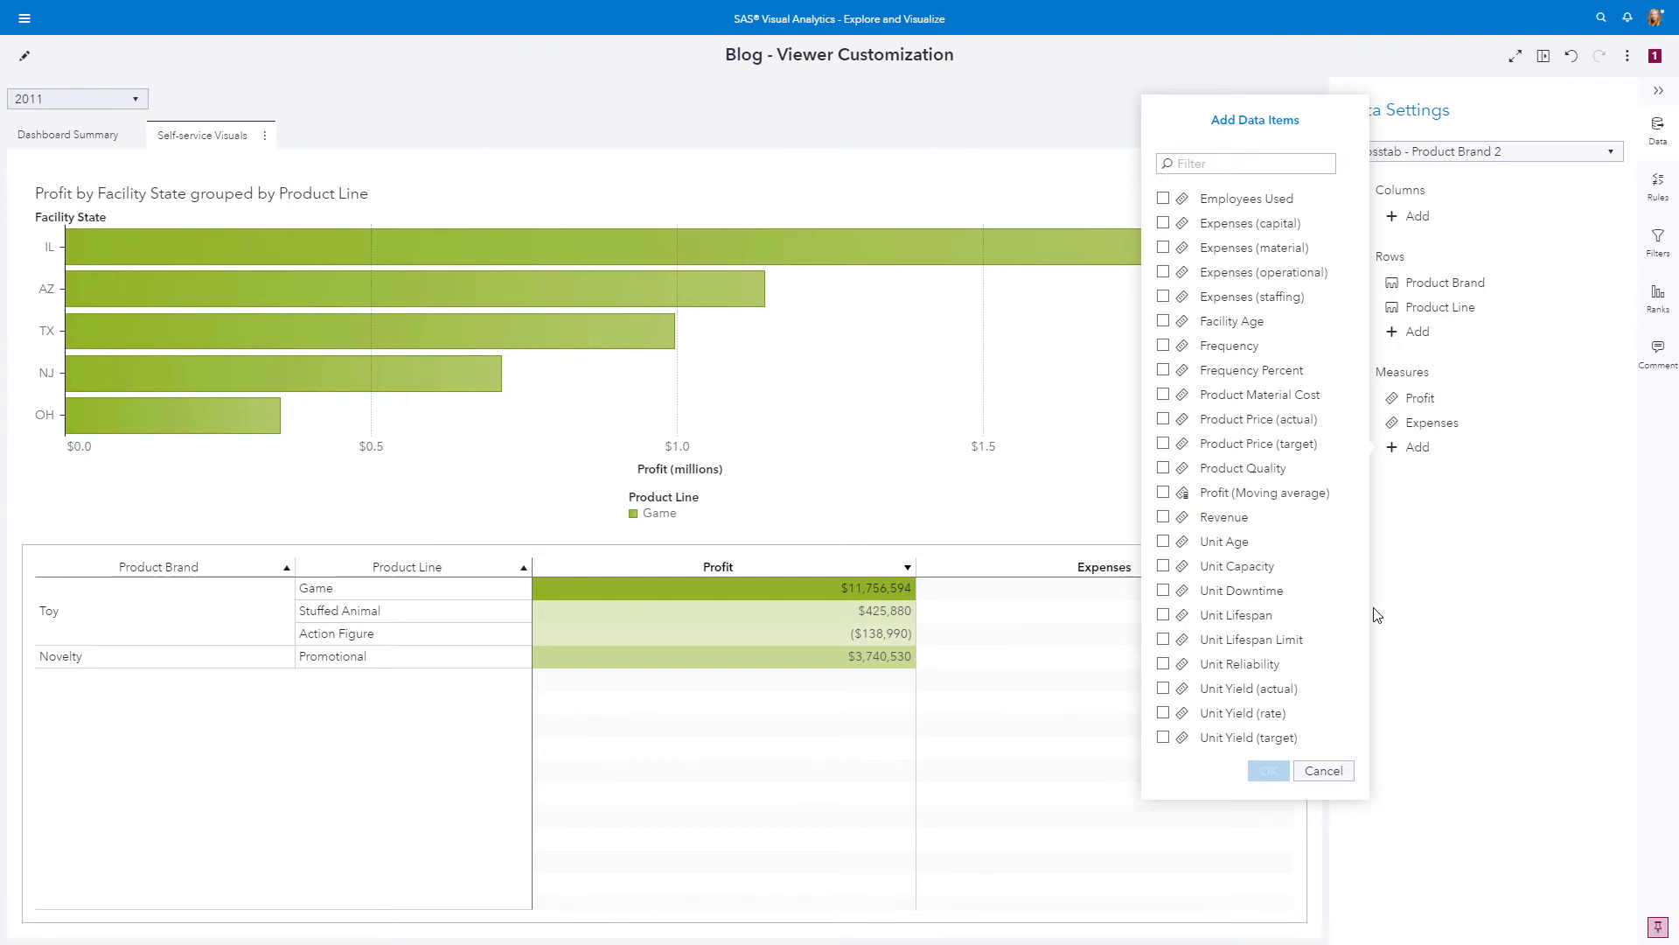
{"action": "left_click", "coordinate": [1322, 770]}
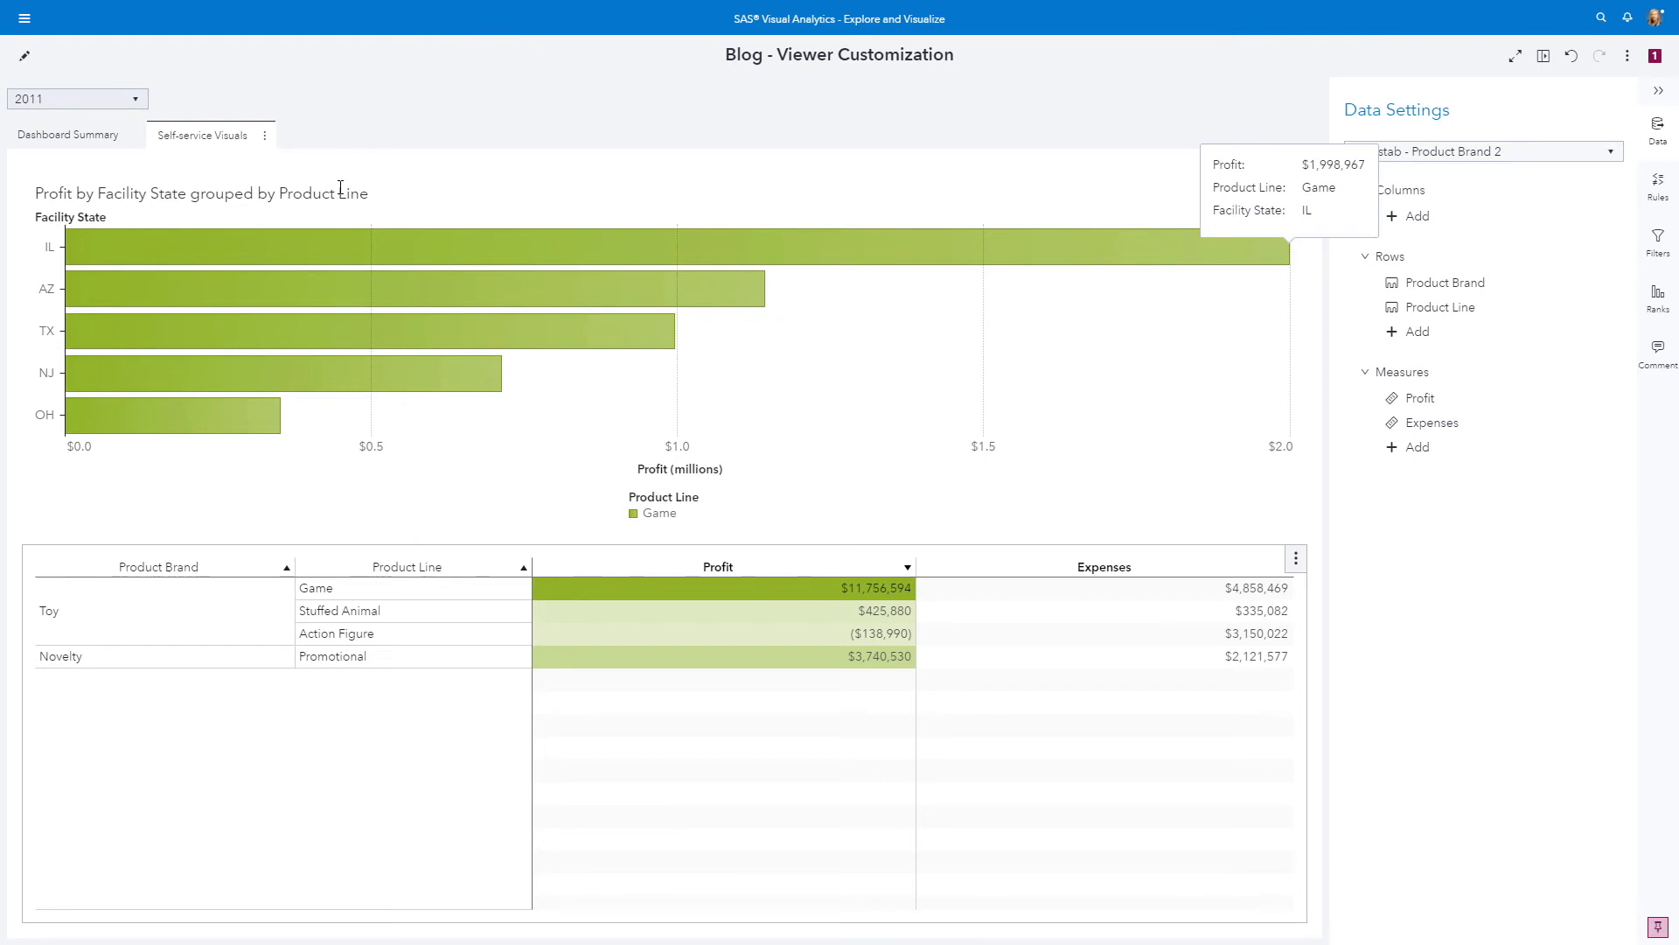
Switch the report to editing mode and open the show or hide settings for the MEGA_CORP data items
{"action": "left_click", "coordinate": [25, 58]}
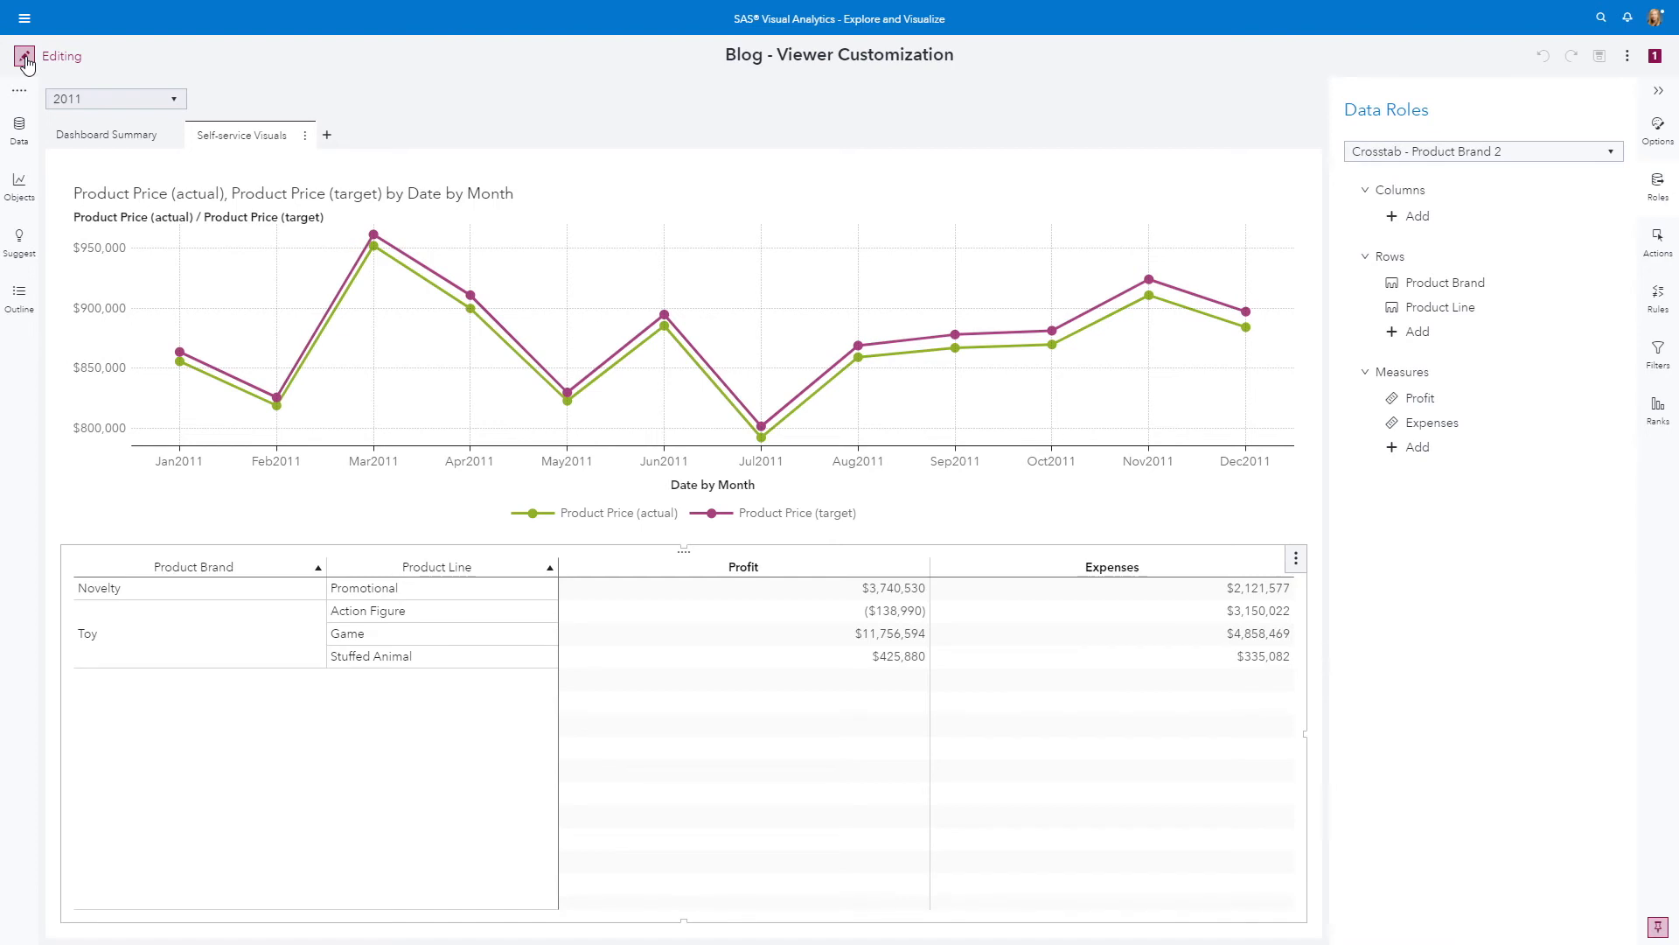
{"action": "left_click", "coordinate": [18, 129]}
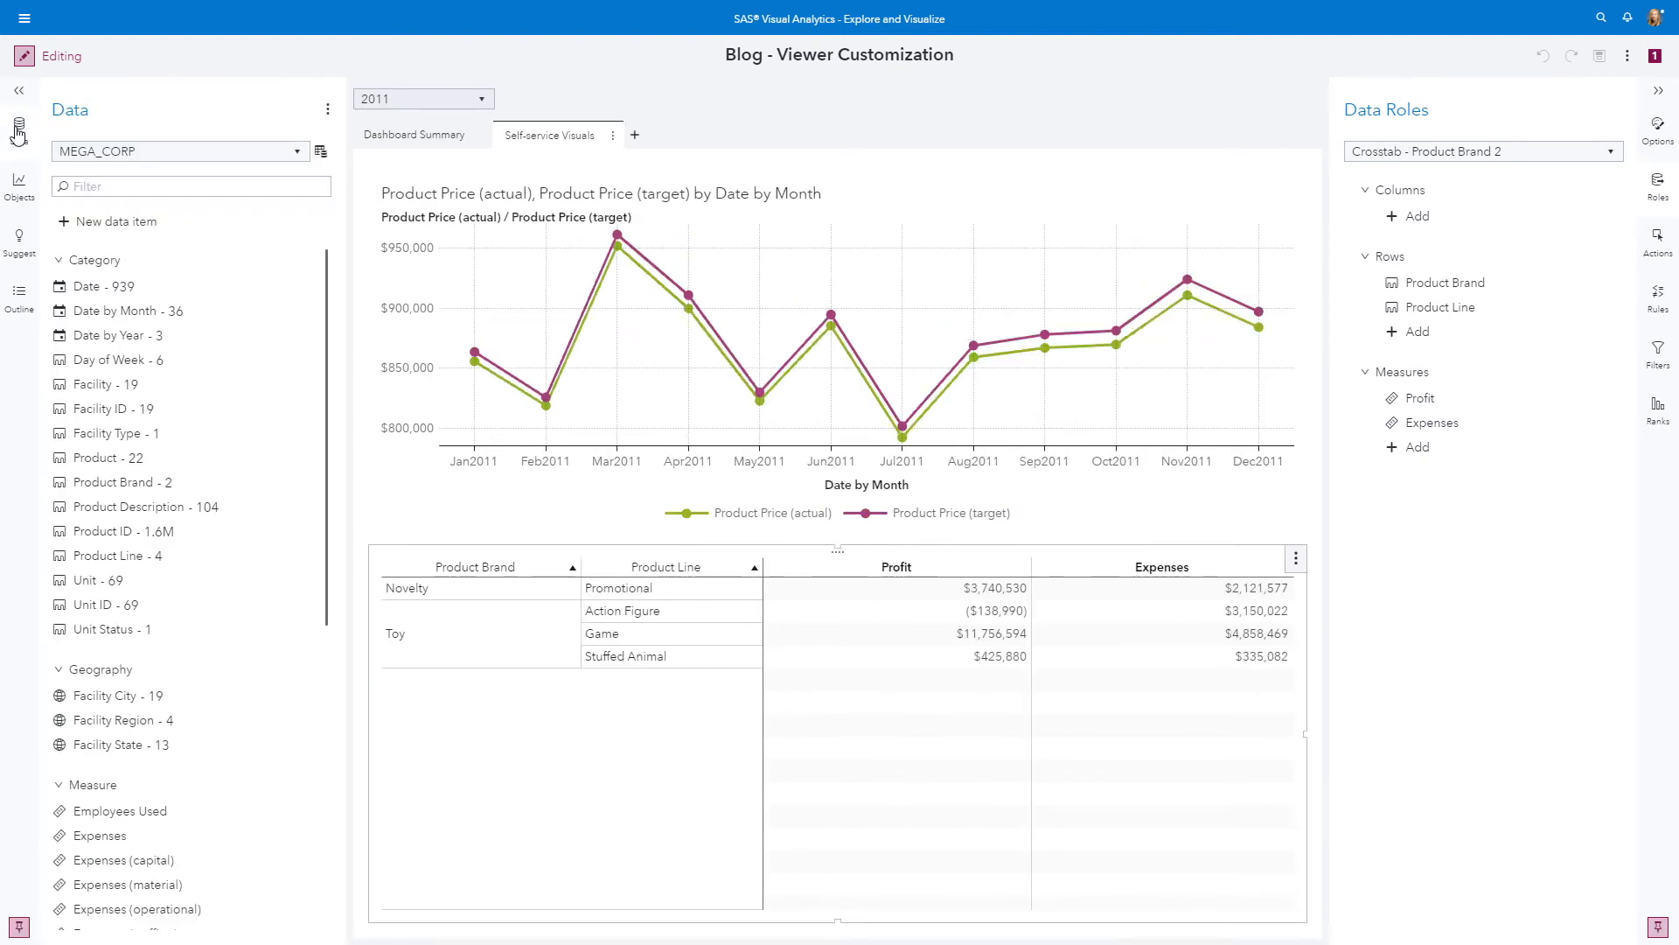
{"action": "left_click", "coordinate": [330, 112]}
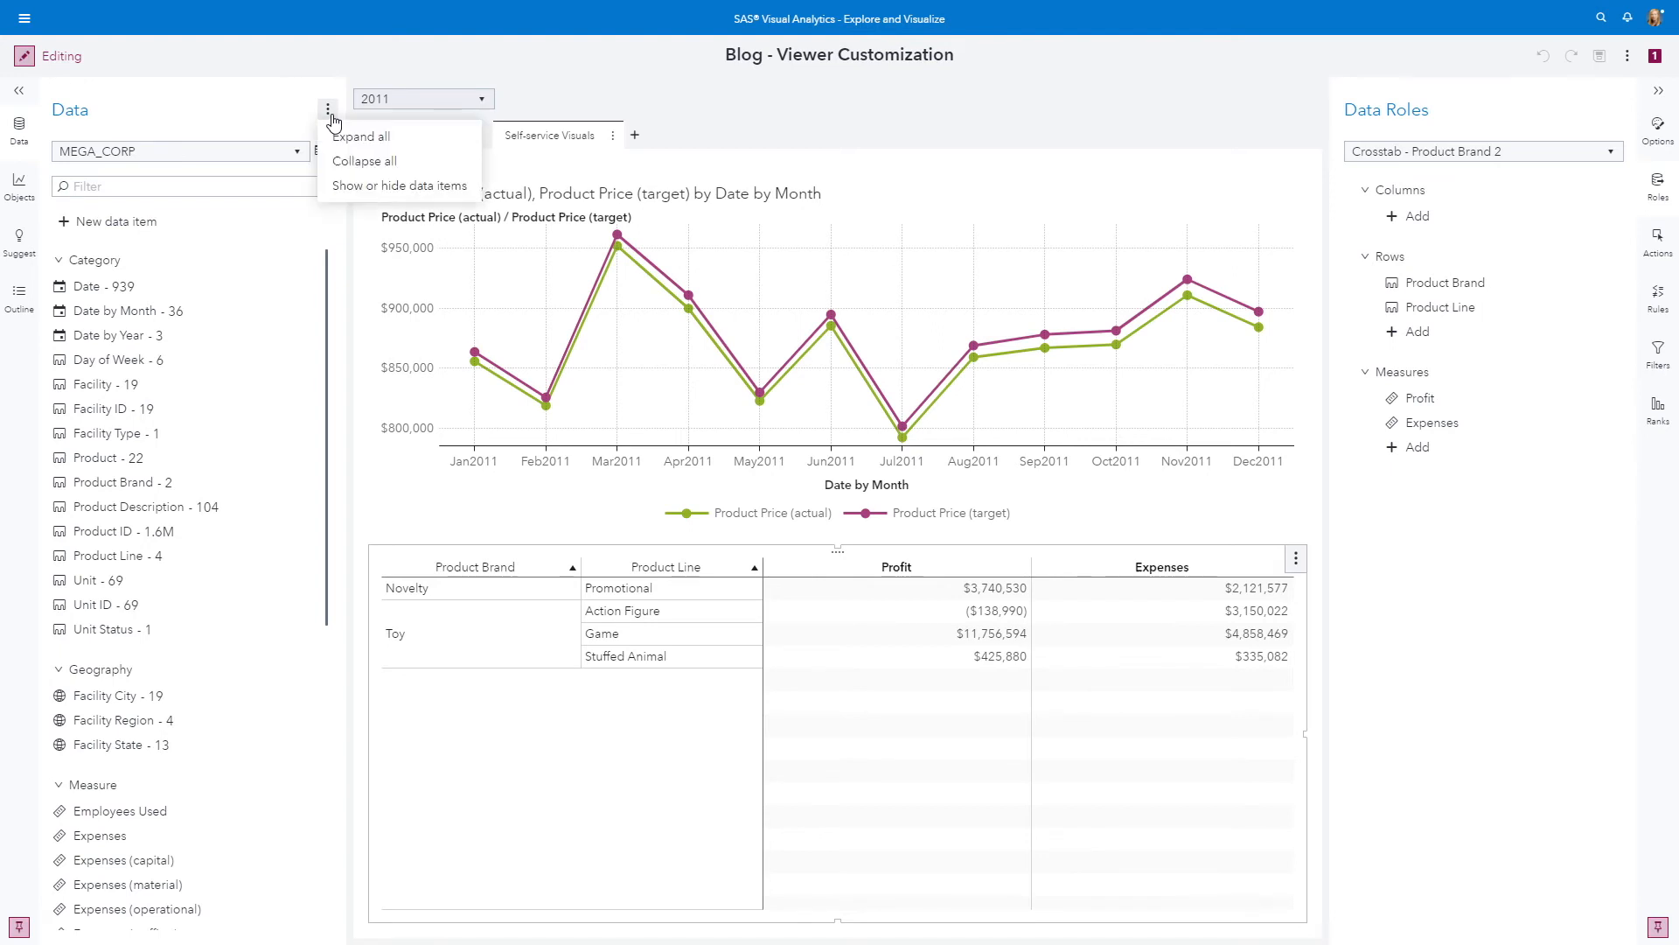
{"action": "left_click", "coordinate": [393, 187]}
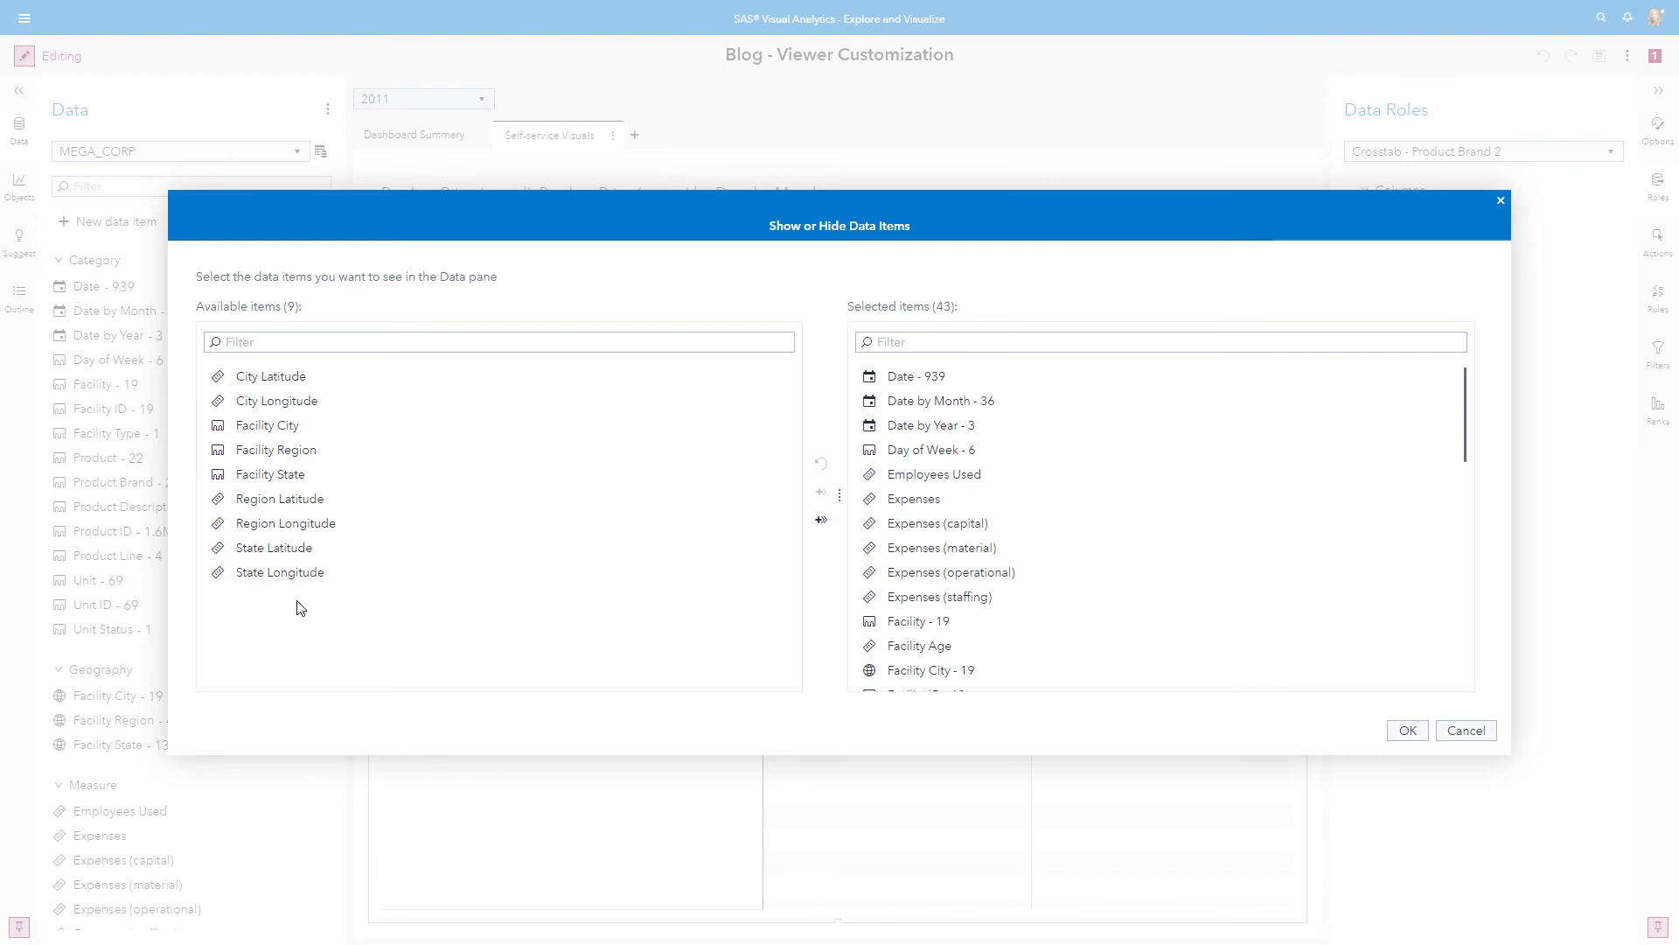
Hide the Employees Used measure and the capital, material, operational and staffing Expenses measures
{"action": "left_click", "coordinate": [928, 479]}
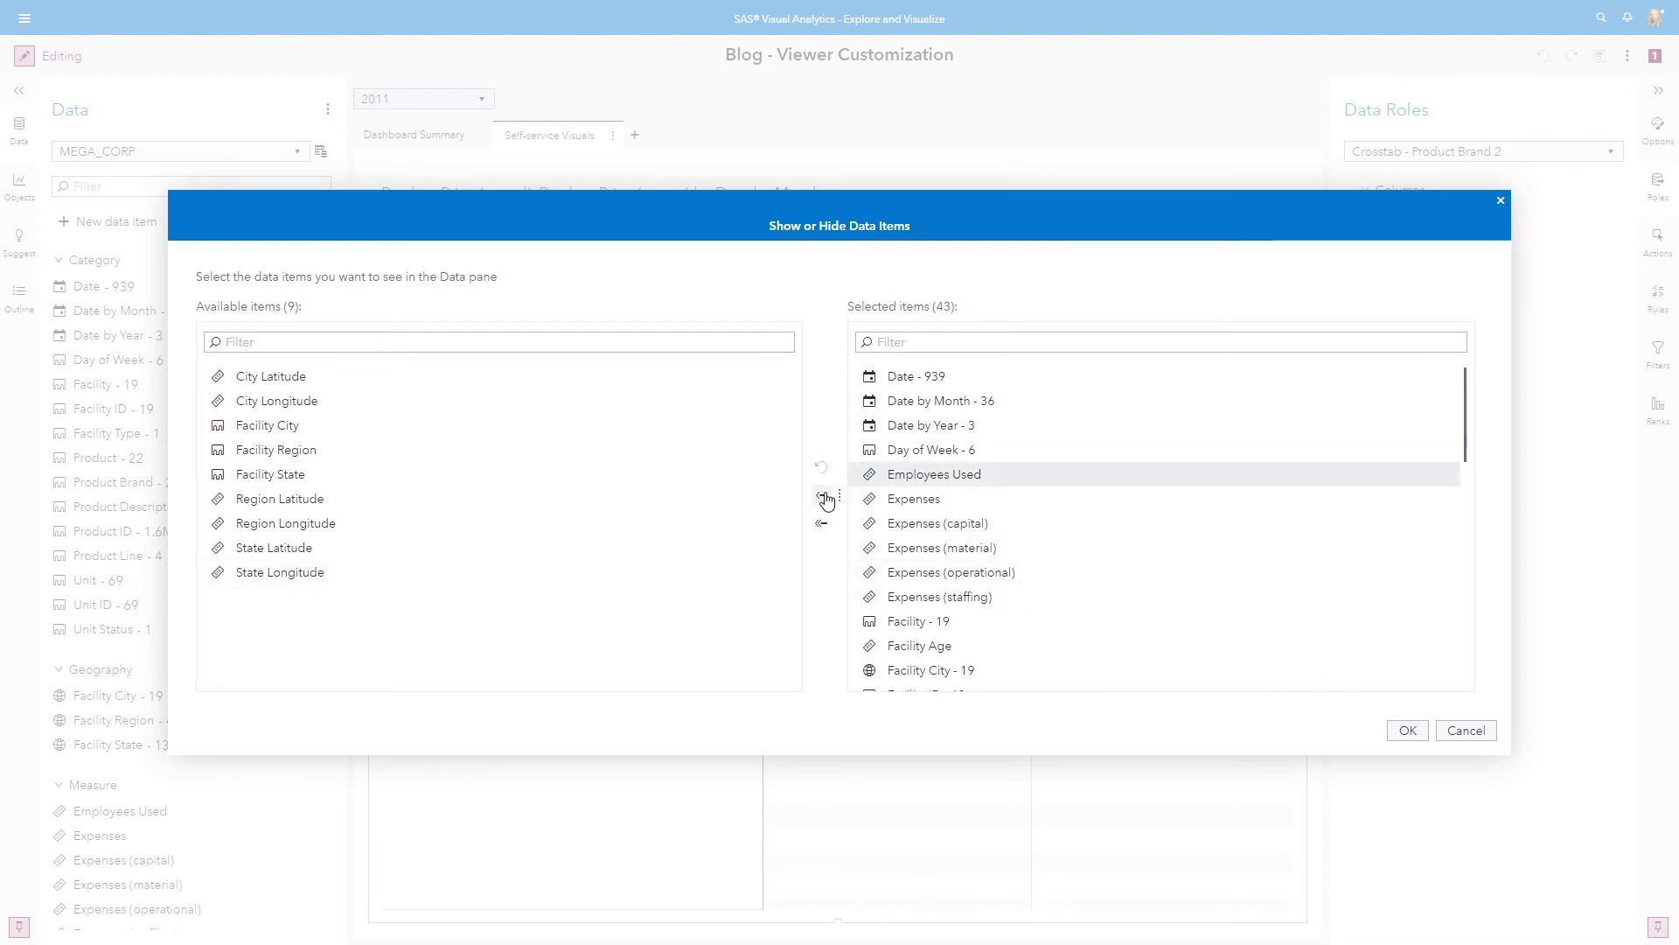
{"action": "left_click", "coordinate": [821, 493]}
{"action": "left_click", "coordinate": [937, 499]}
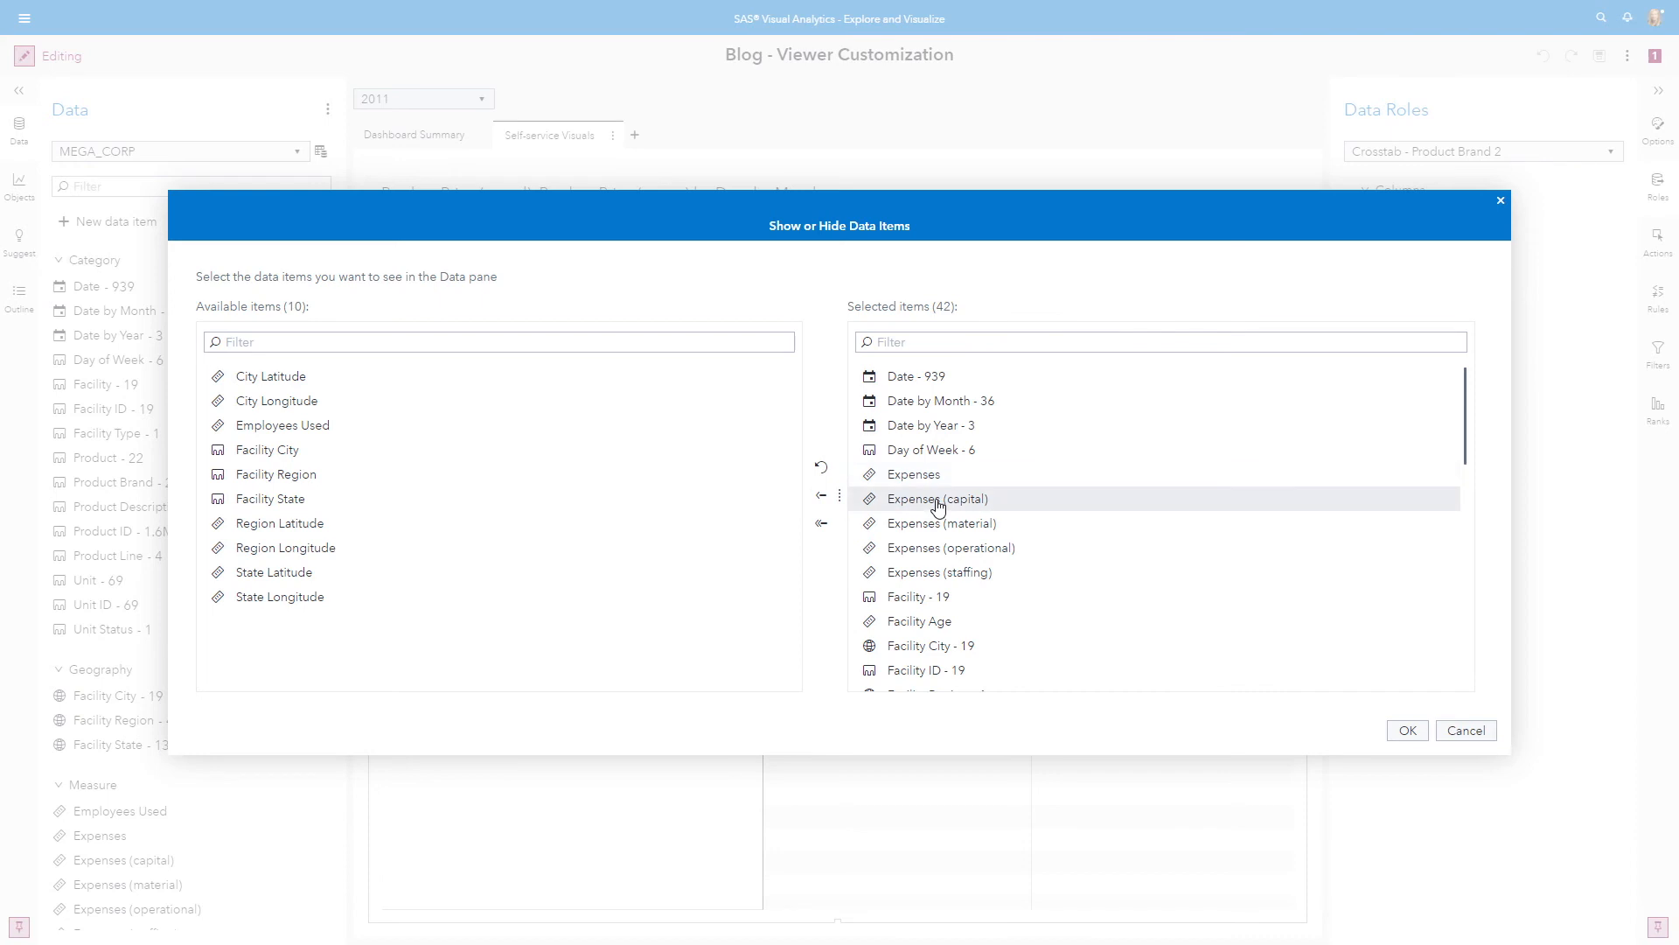
{"action": "left_click", "coordinate": [947, 572], "text": "shift"}
{"action": "left_click", "coordinate": [829, 499]}
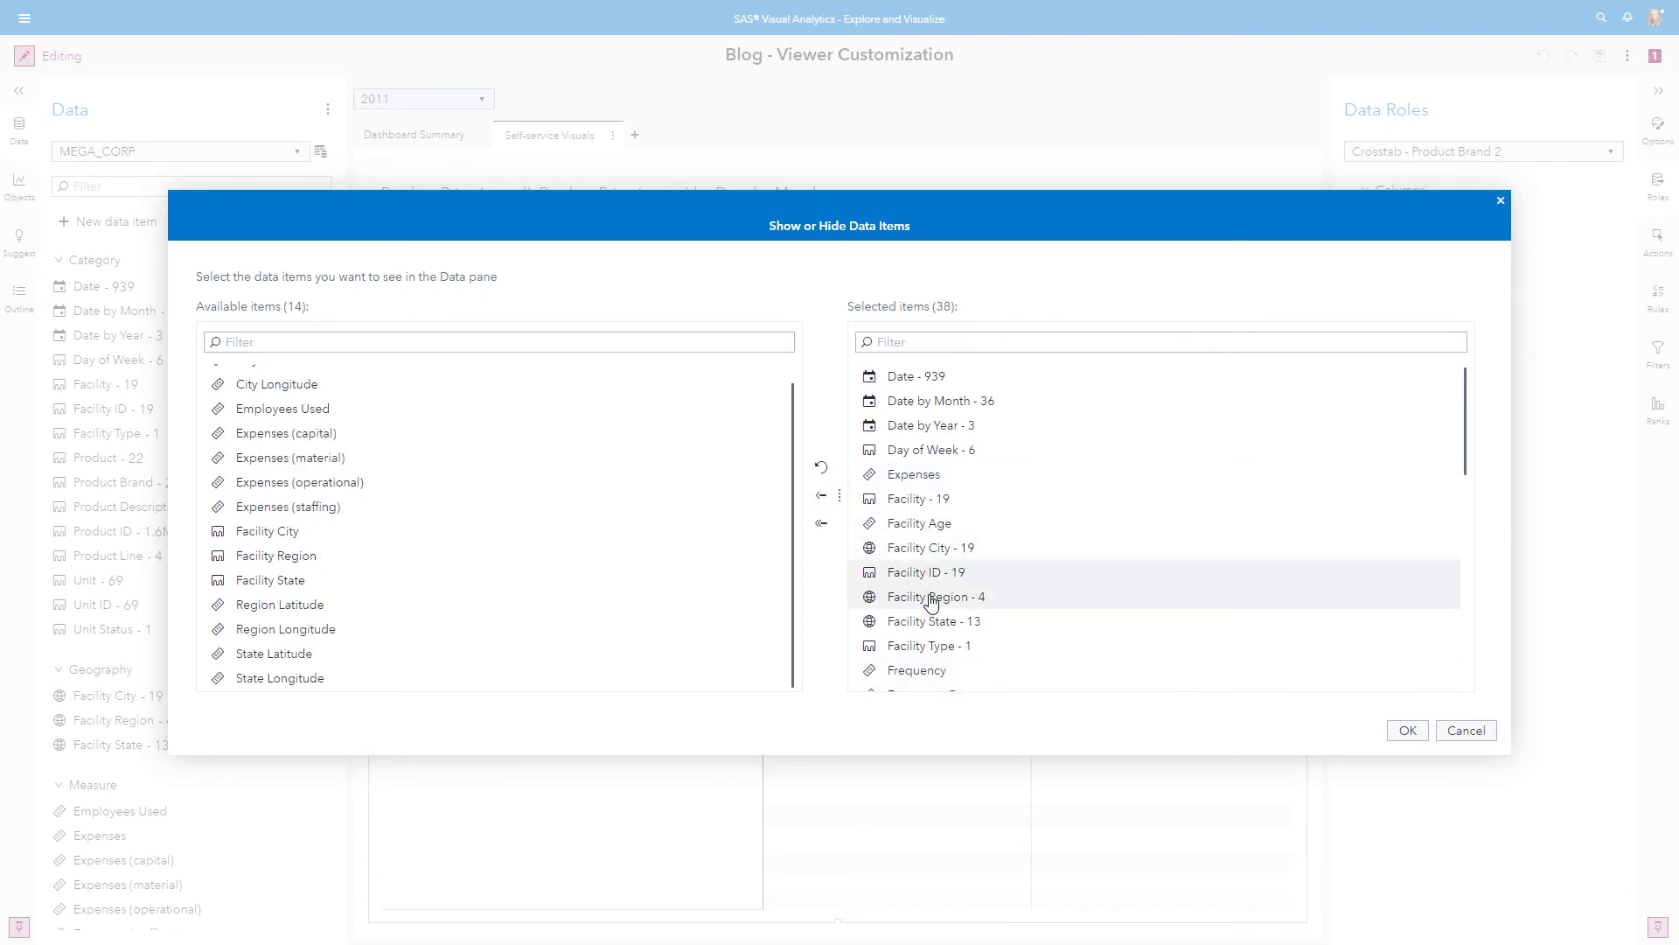
Hide the Frequency and Frequency Percent measures from the selected data items
{"action": "scroll", "coordinate": [930, 595], "scroll_direction": "down", "scroll_amount": 2}
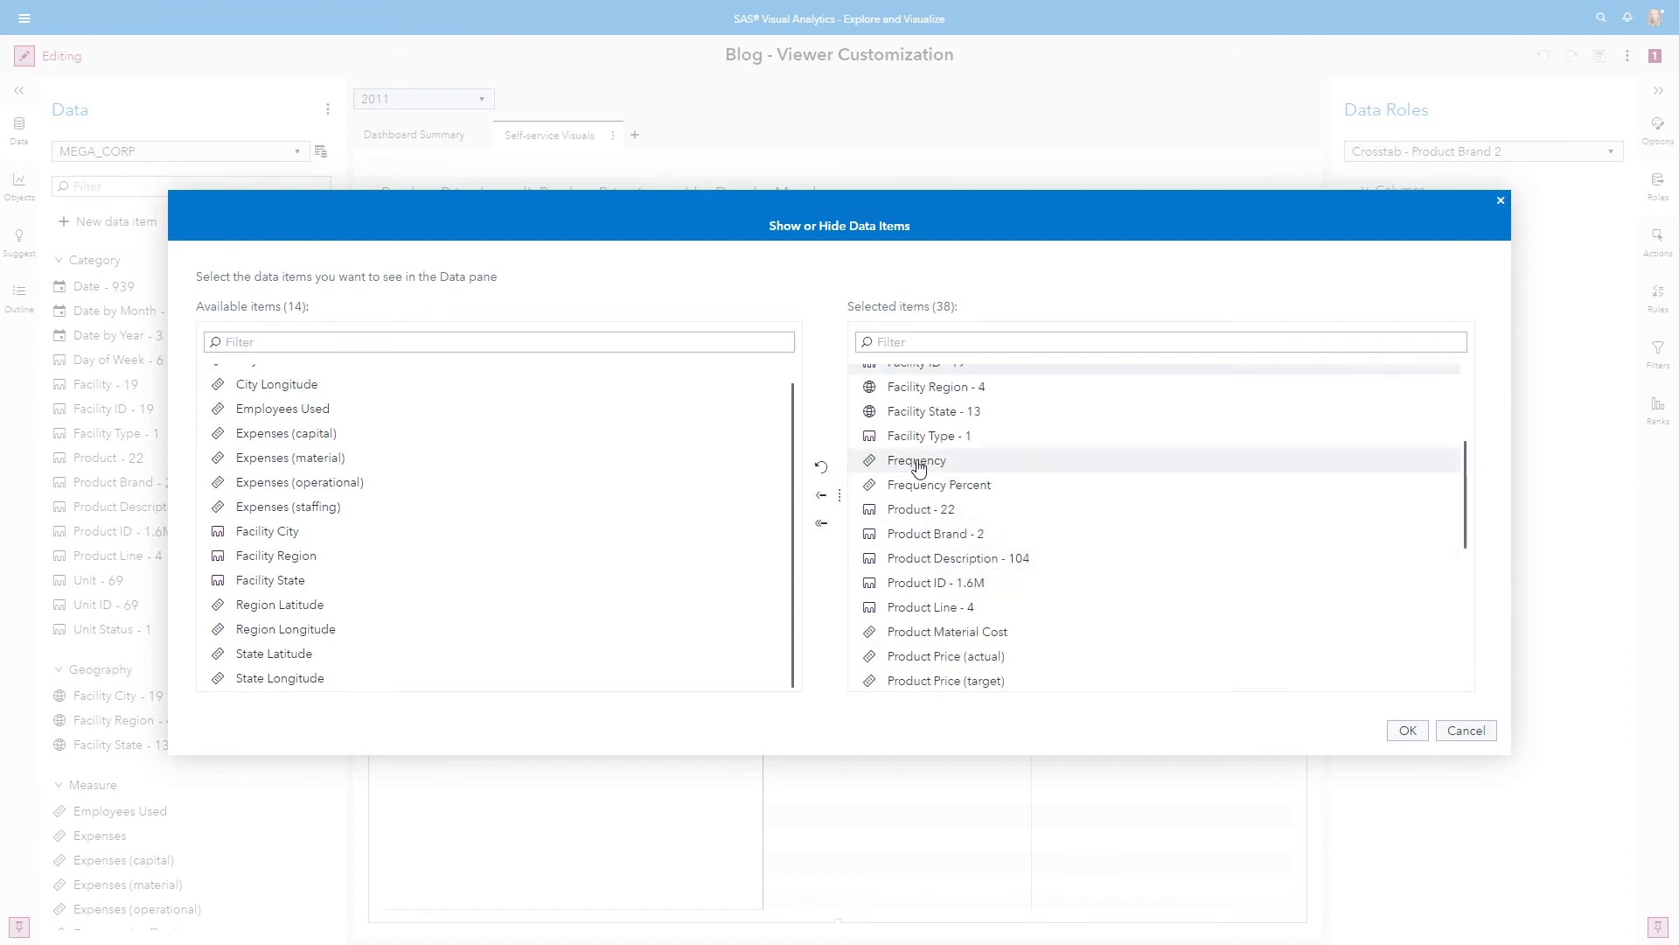
{"action": "left_click", "coordinate": [888, 488]}
{"action": "left_click", "coordinate": [908, 464], "text": "ctrl"}
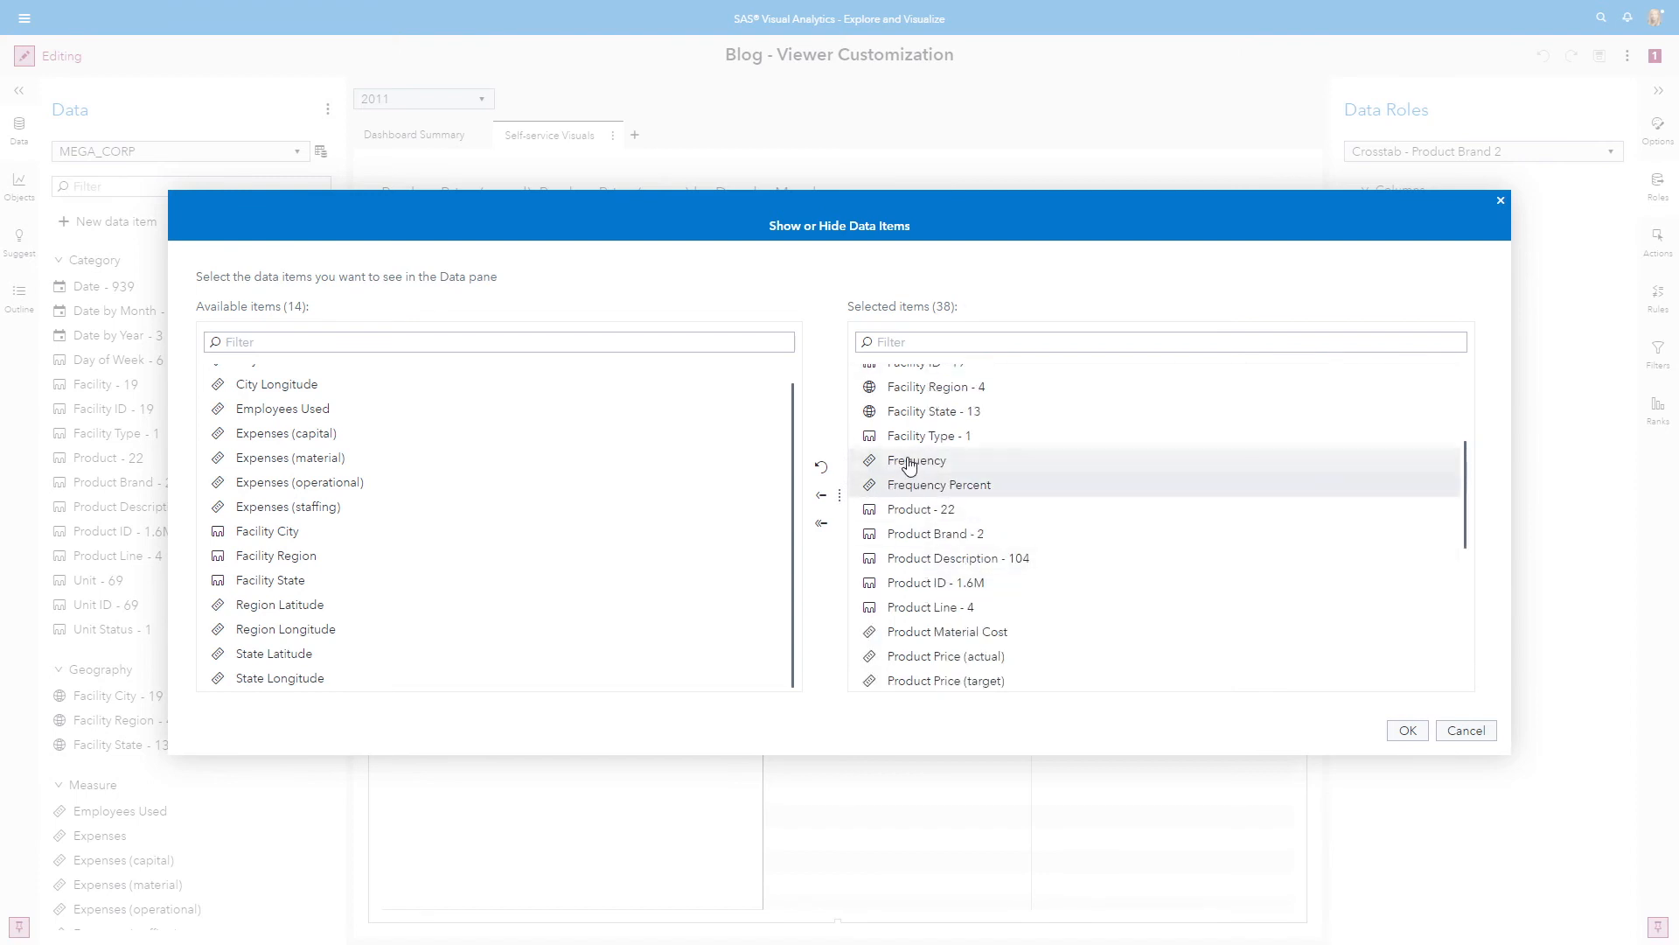
{"action": "left_click", "coordinate": [824, 497]}
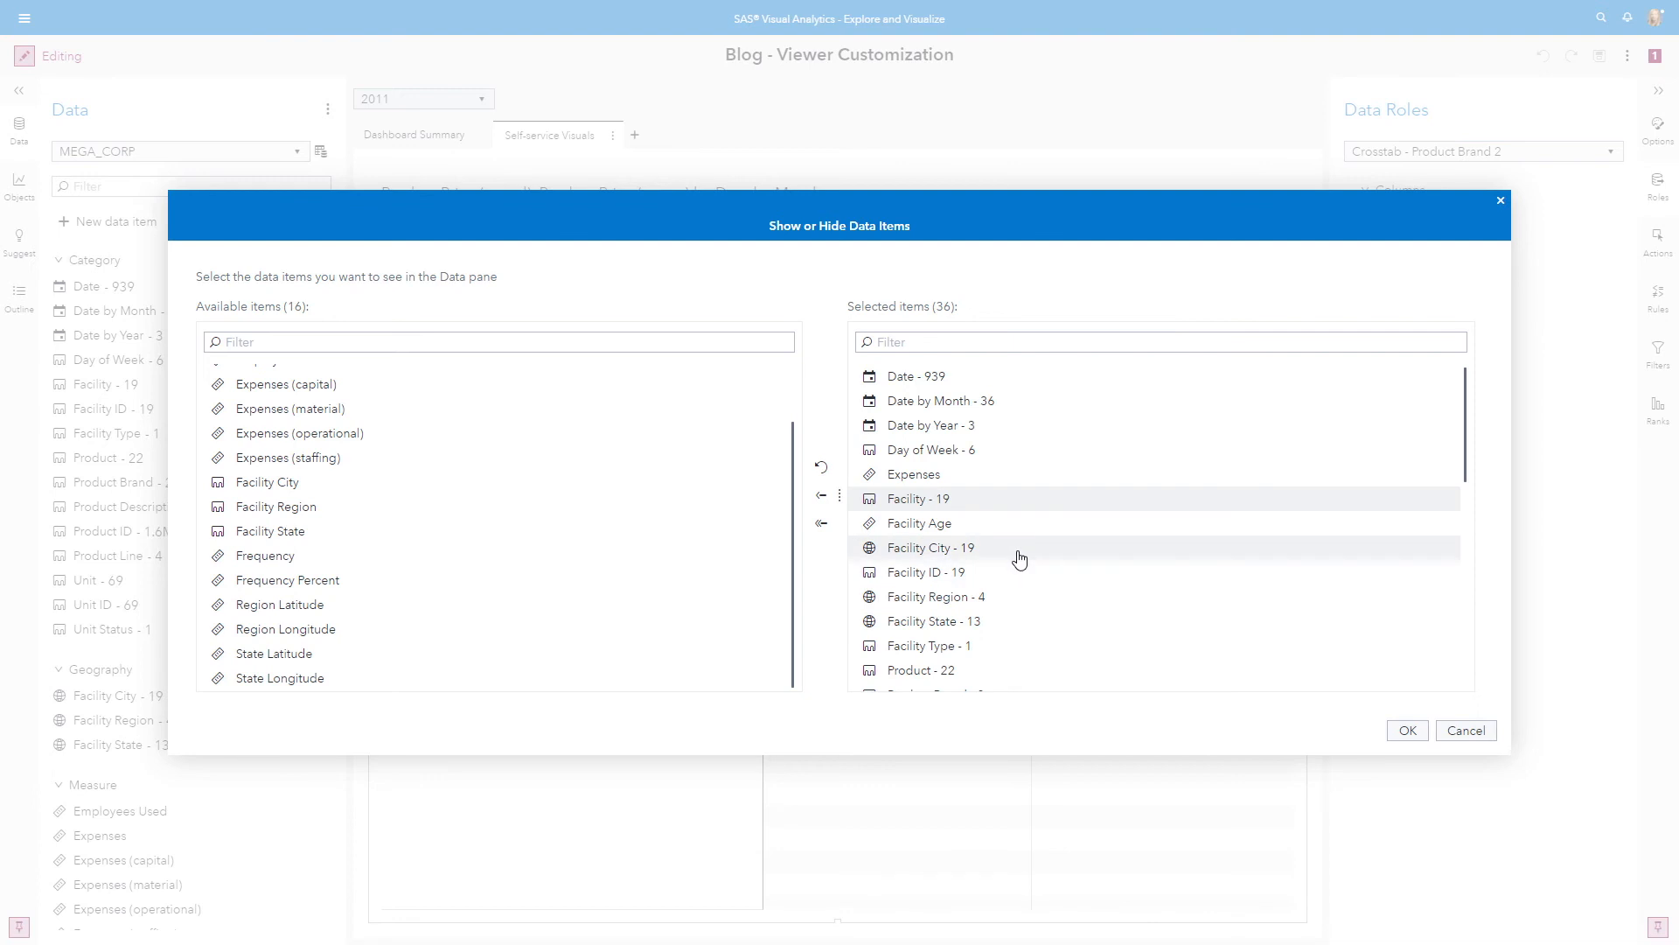
Hide the Product Material Cost, Product Price (actual), Product Price (target) and Product Quality measures
{"action": "scroll", "coordinate": [1014, 556], "scroll_direction": "down", "scroll_amount": 2}
{"action": "scroll", "coordinate": [1014, 556], "scroll_direction": "down", "scroll_amount": 1}
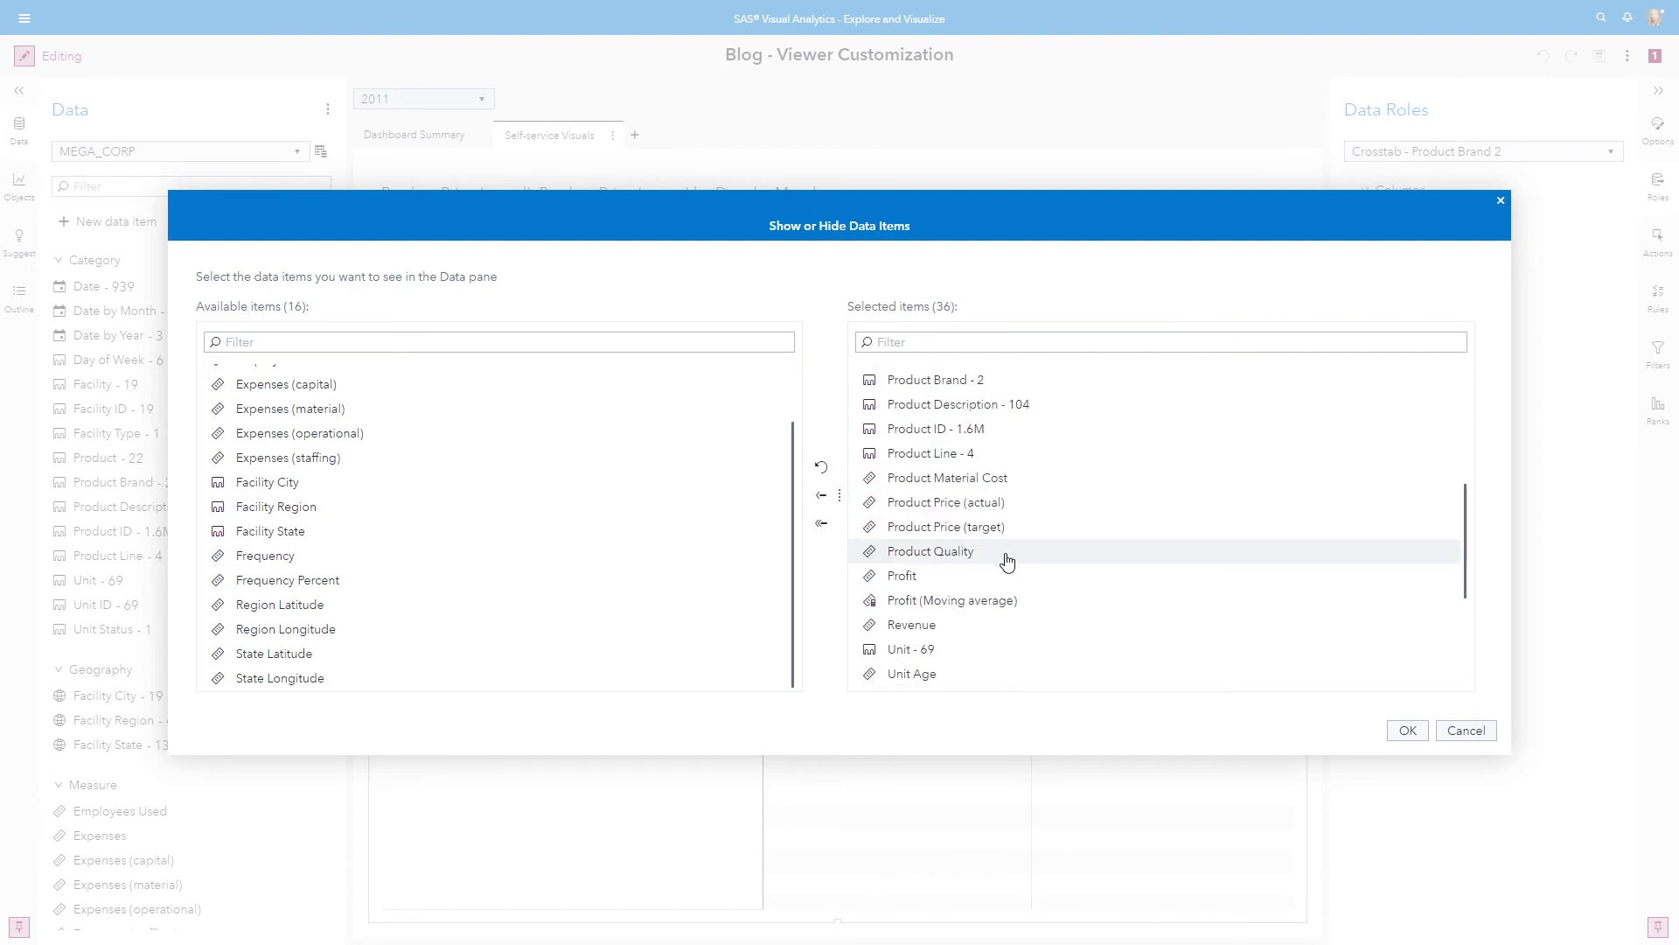
{"action": "left_click", "coordinate": [919, 480]}
{"action": "left_click", "coordinate": [920, 553], "text": "shift"}
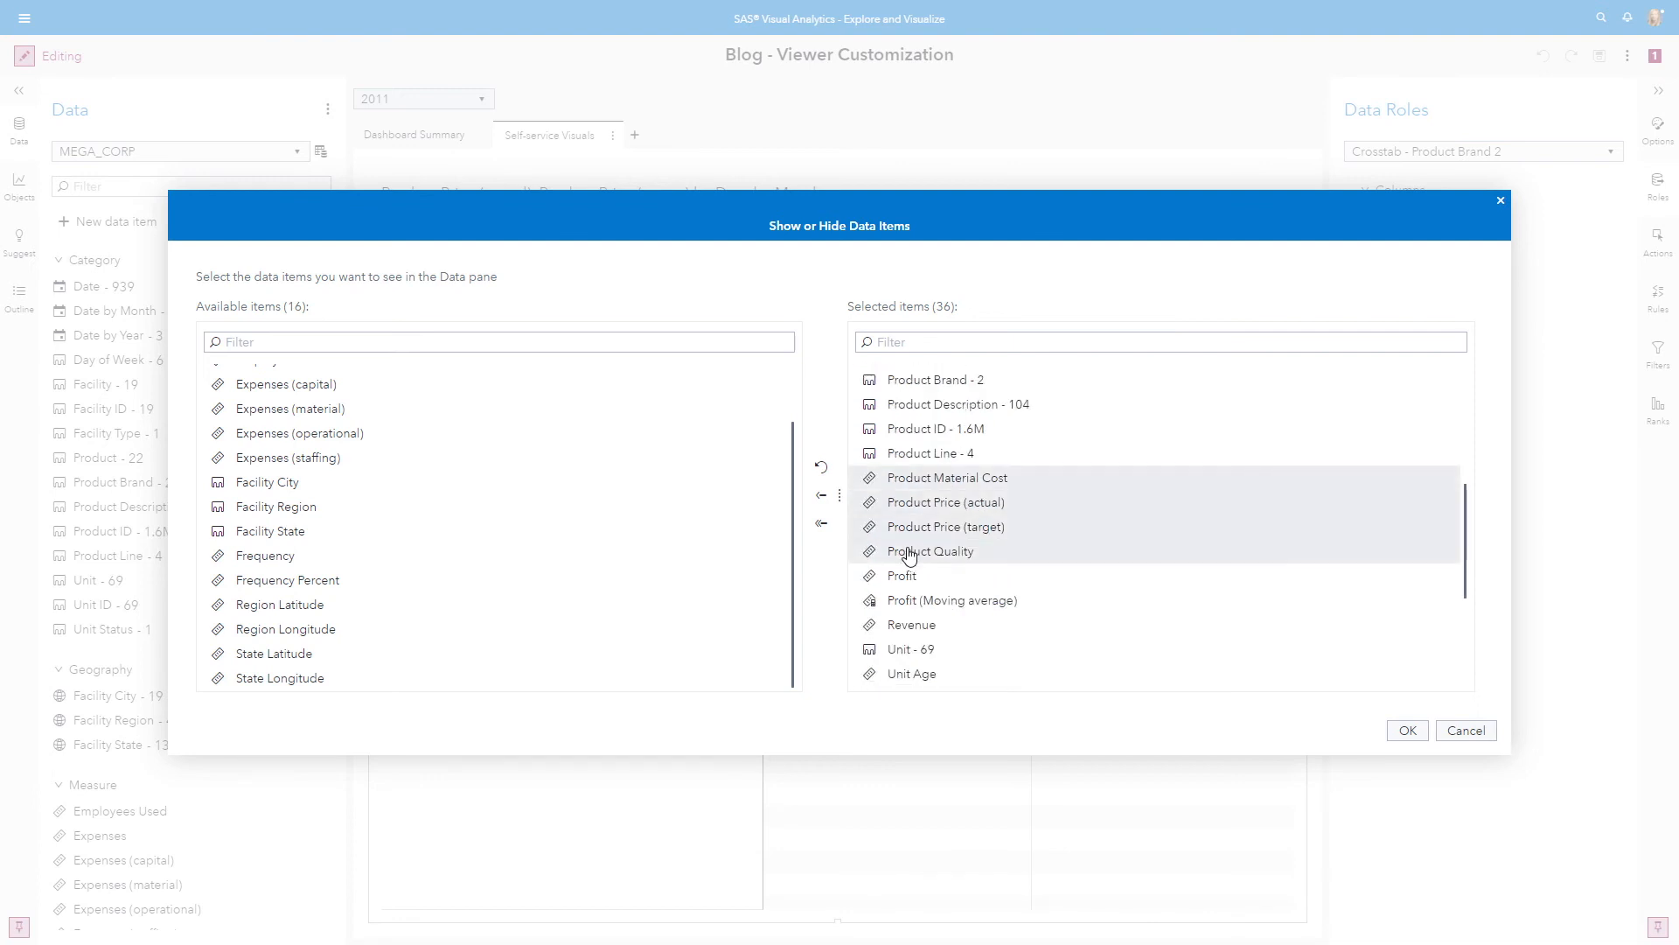
{"action": "left_click", "coordinate": [822, 496]}
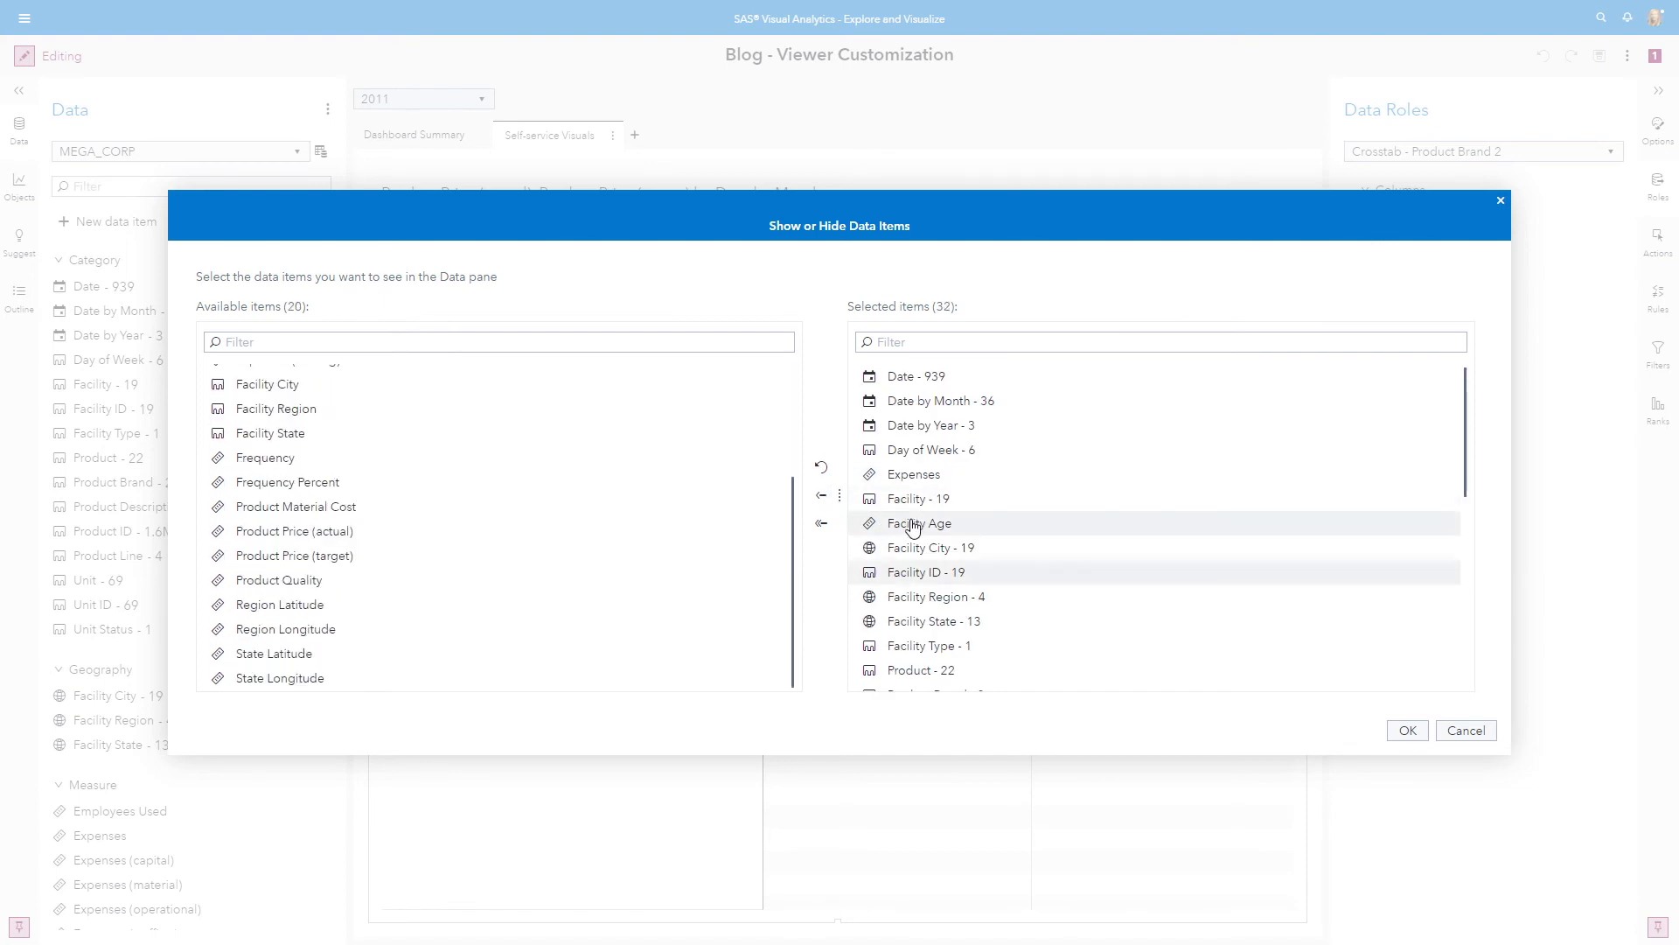
Hide the Unit Age, Unit Capacity and Unit Downtime measures from the selected data items
{"action": "scroll", "coordinate": [1028, 581], "scroll_direction": "down", "scroll_amount": 3}
{"action": "scroll", "coordinate": [1029, 581], "scroll_direction": "down", "scroll_amount": 1}
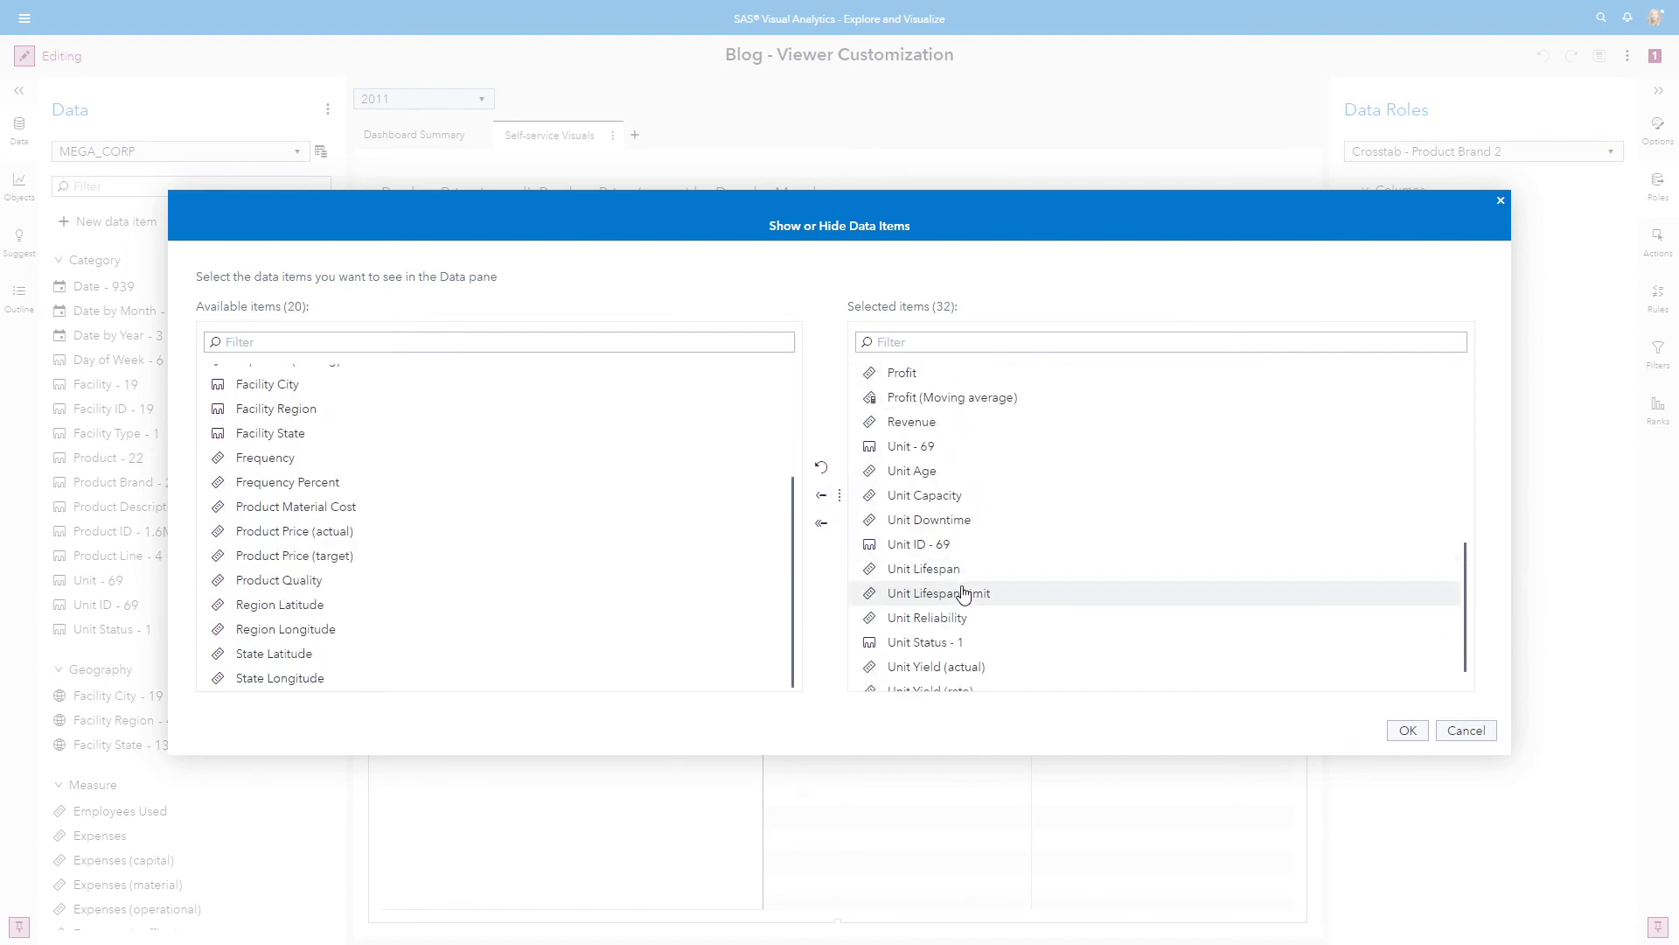
{"action": "left_click", "coordinate": [911, 471]}
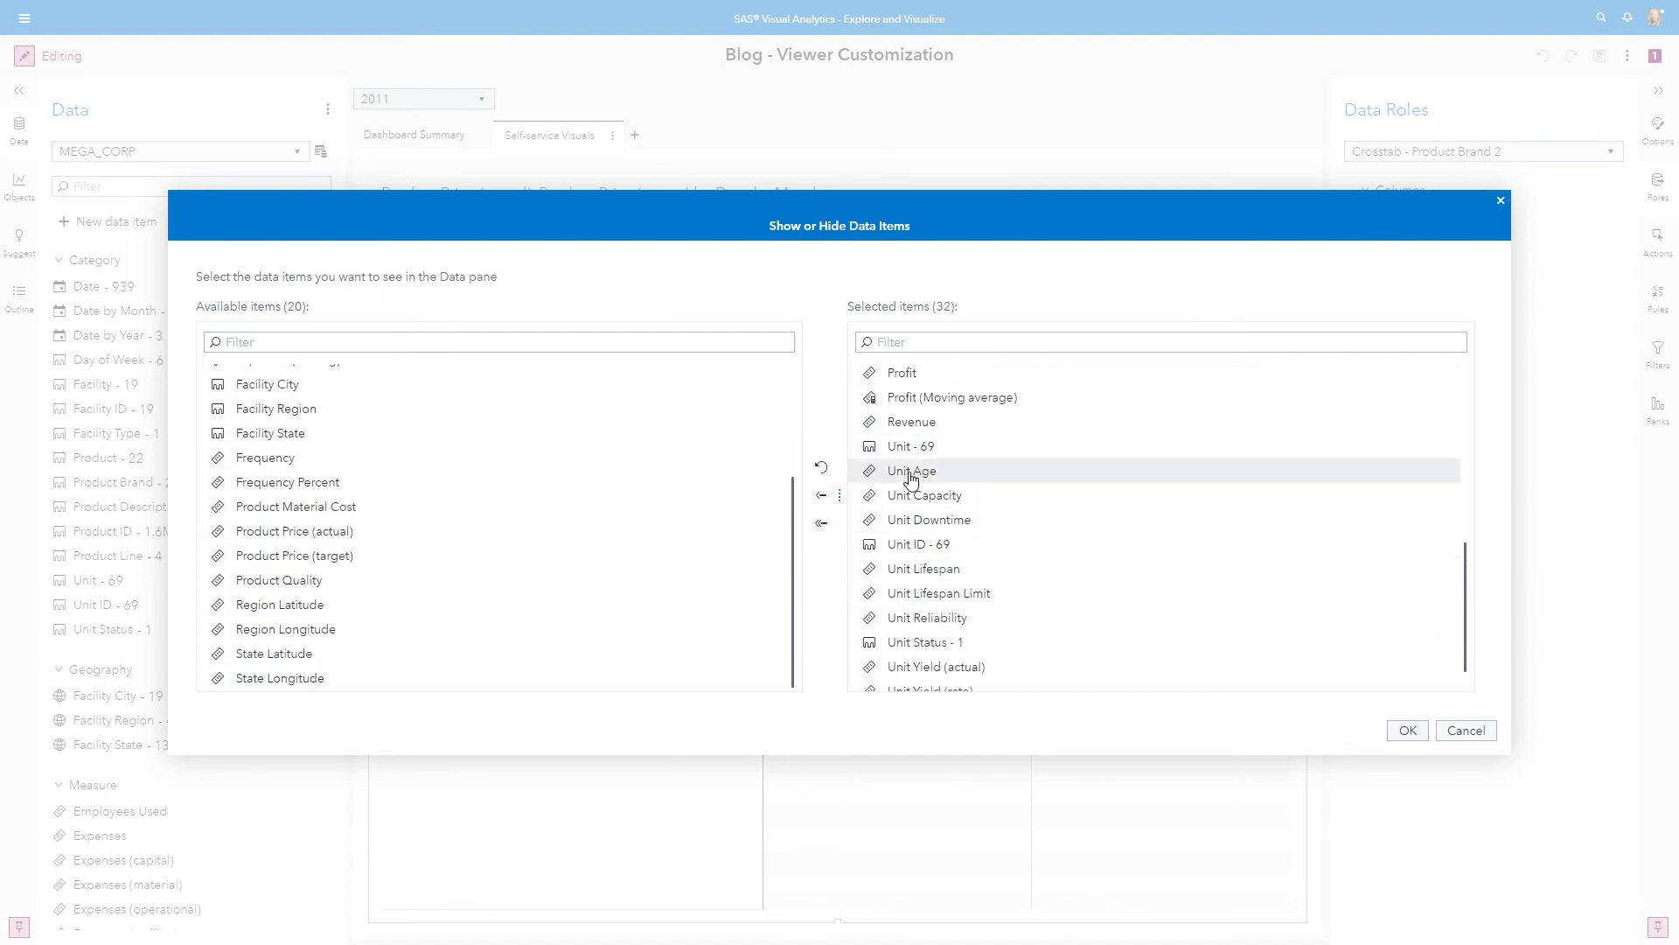
{"action": "left_click", "coordinate": [911, 521], "text": "shift"}
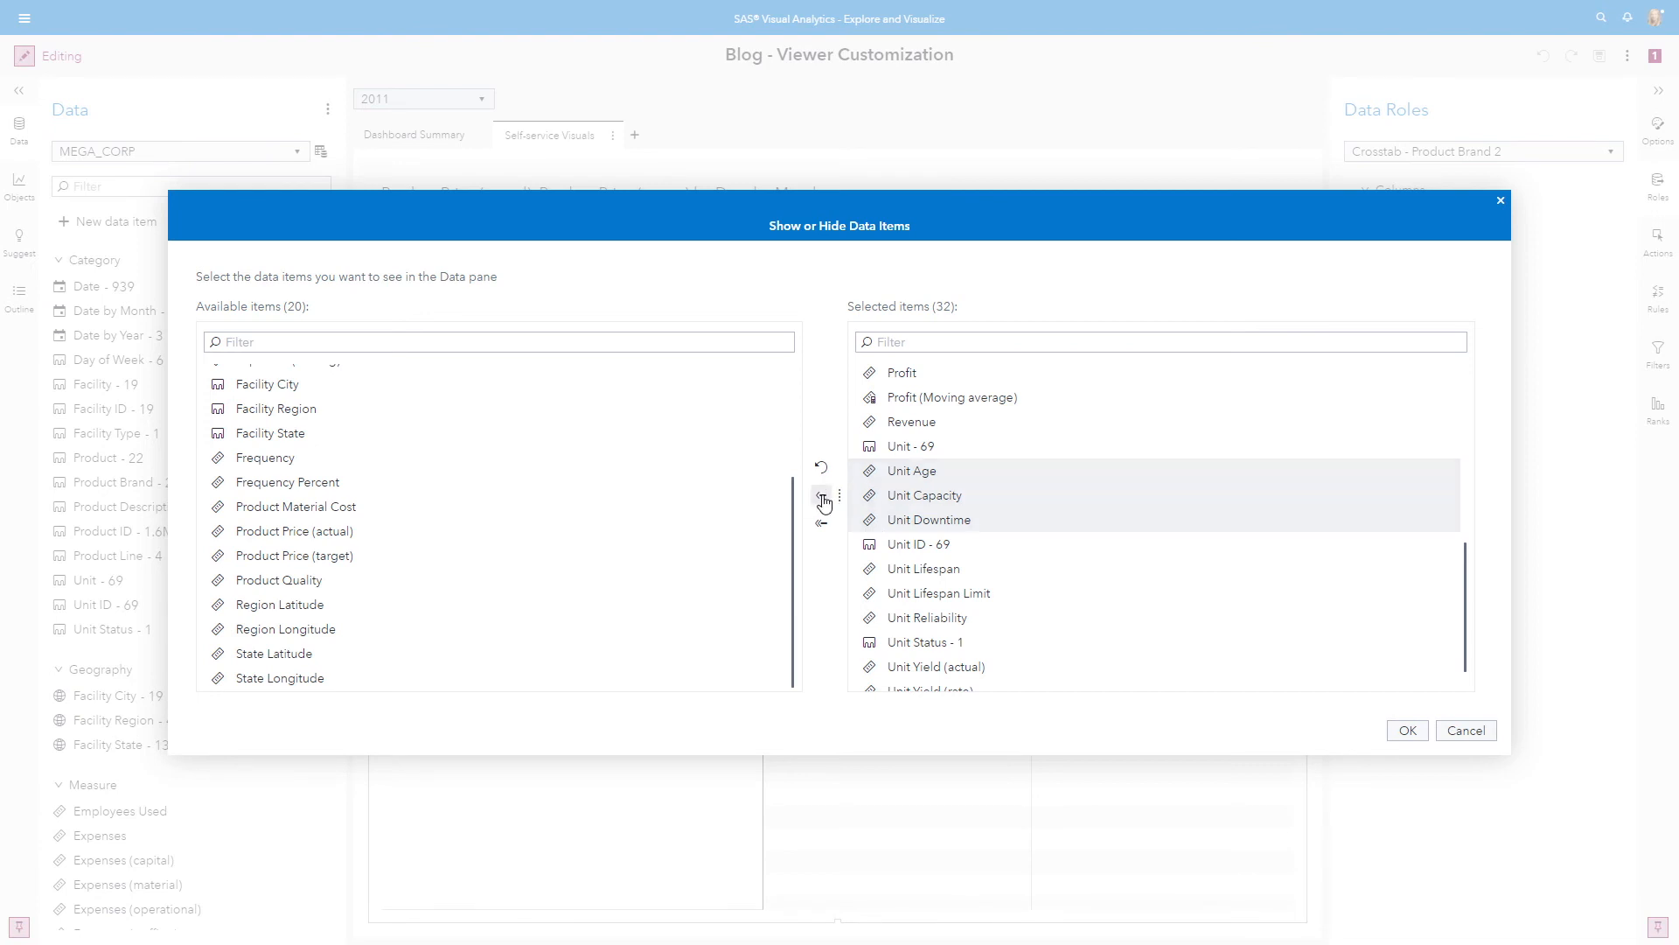
{"action": "left_click", "coordinate": [823, 497]}
Hide Unit Lifespan, Unit Lifespan Limit, Unit Reliability and the actual, rate and target Unit Yield measures, and apply the data item selection
{"action": "scroll", "coordinate": [974, 548], "scroll_direction": "down", "scroll_amount": 5}
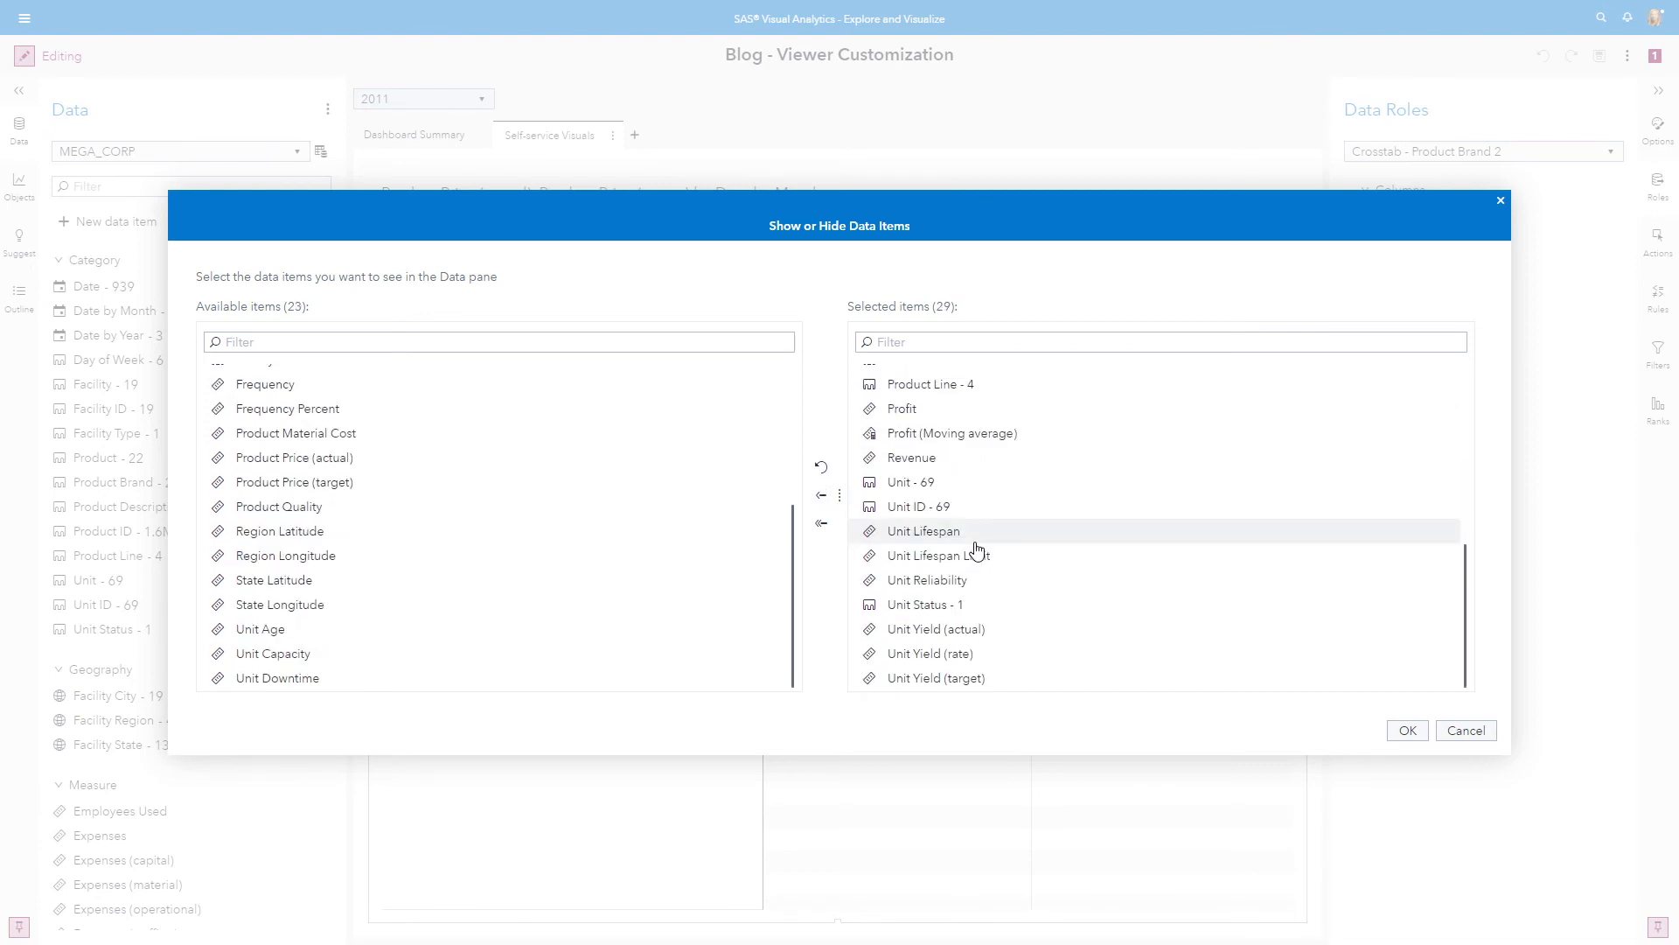
{"action": "left_click", "coordinate": [929, 533]}
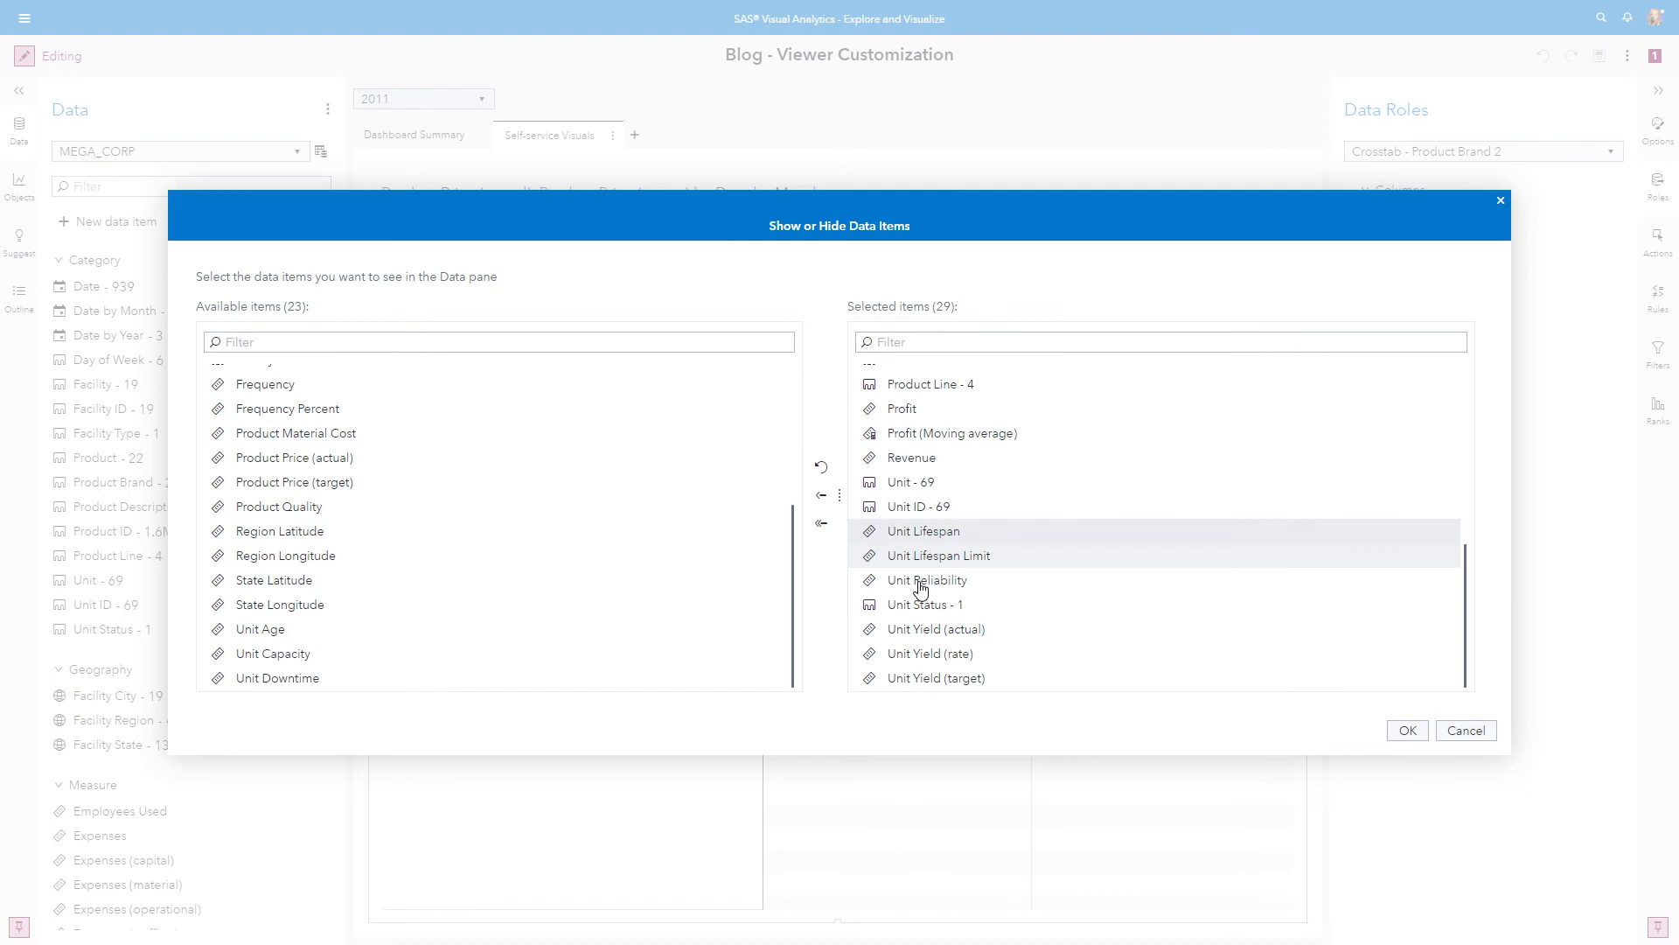
{"action": "left_click", "coordinate": [923, 581], "text": "shift"}
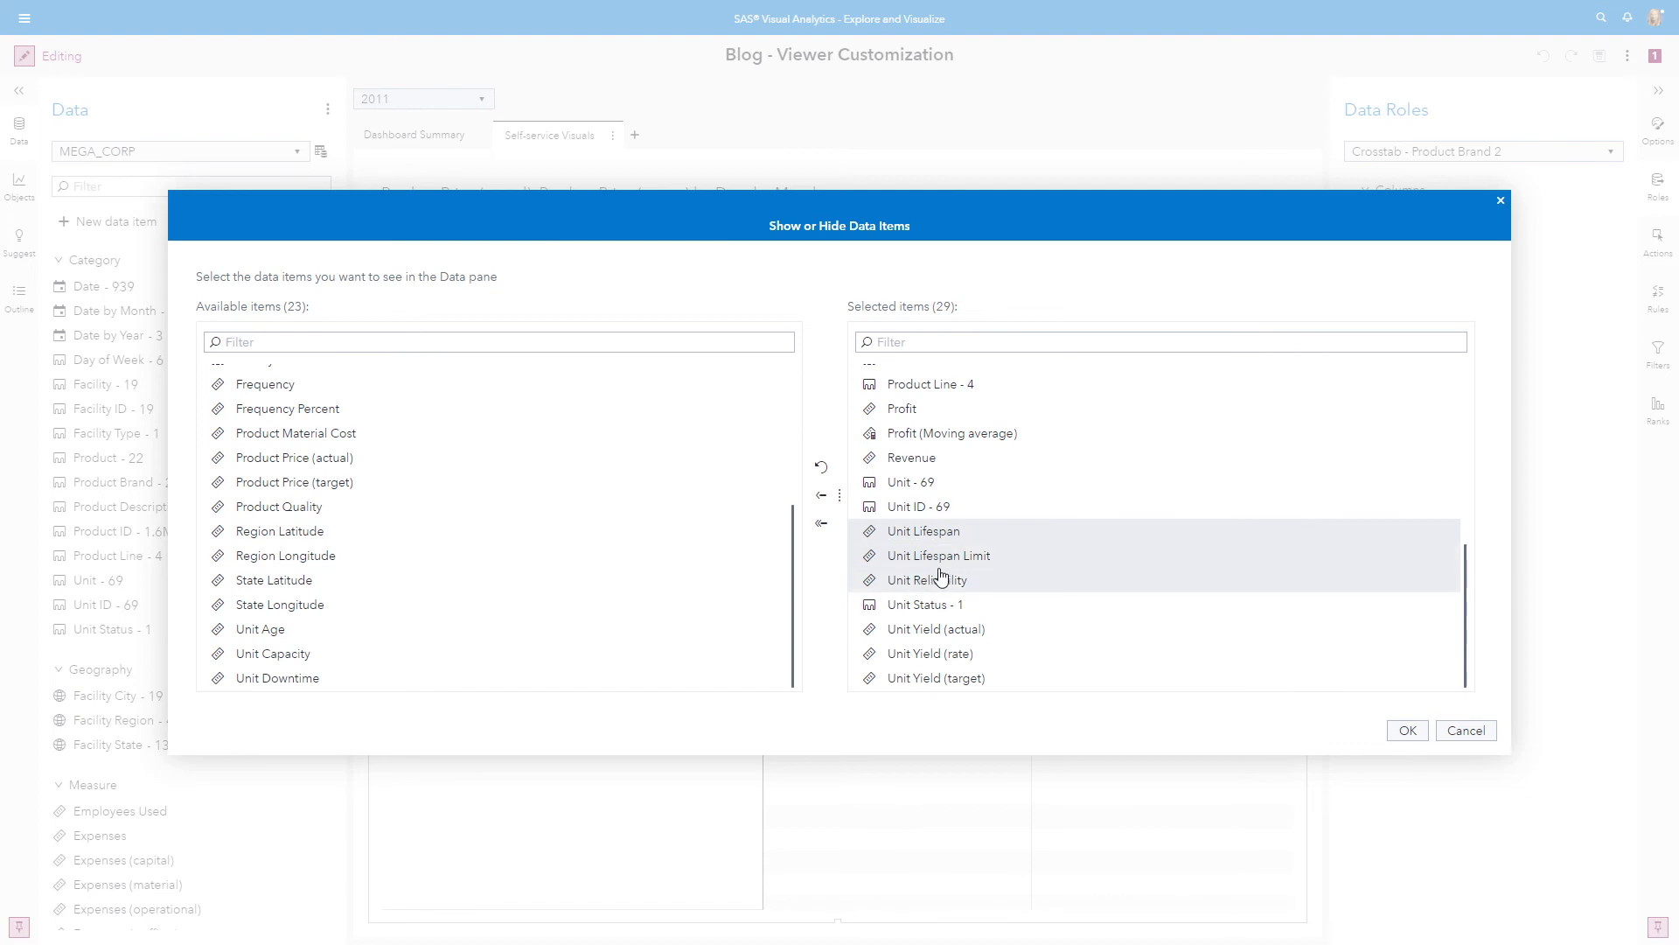
{"action": "left_click", "coordinate": [952, 635], "text": "ctrl"}
{"action": "left_click", "coordinate": [941, 680], "text": "shift"}
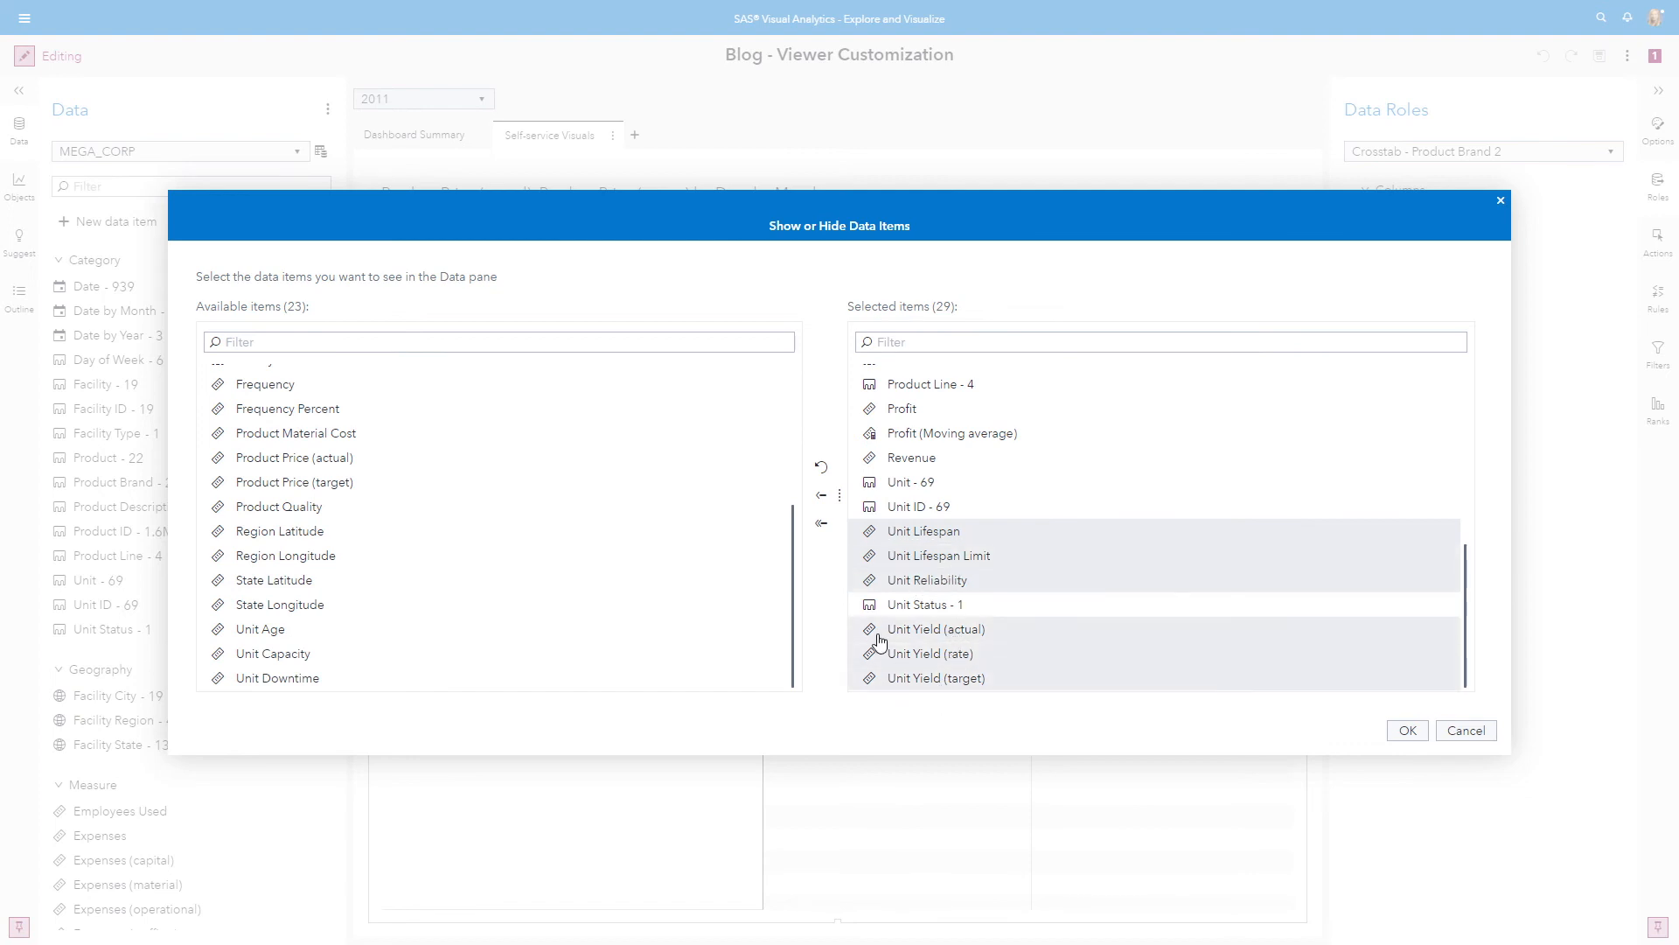
{"action": "left_click", "coordinate": [820, 500]}
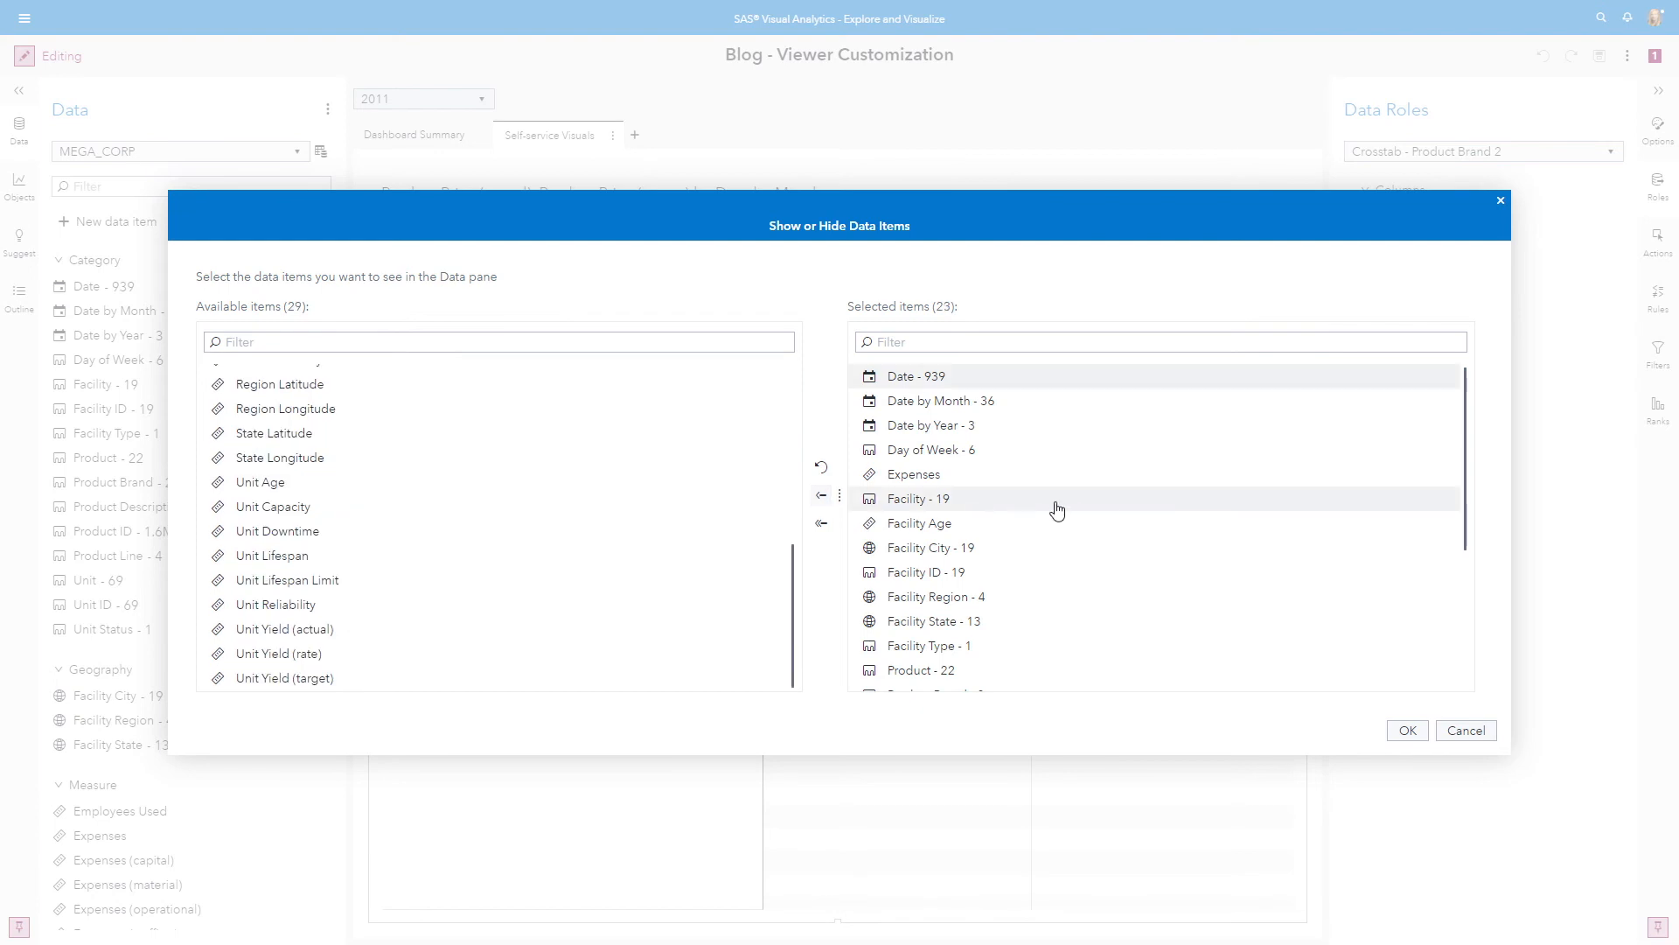
{"action": "scroll", "coordinate": [1084, 525], "scroll_direction": "down", "scroll_amount": 3}
{"action": "left_click", "coordinate": [1410, 733]}
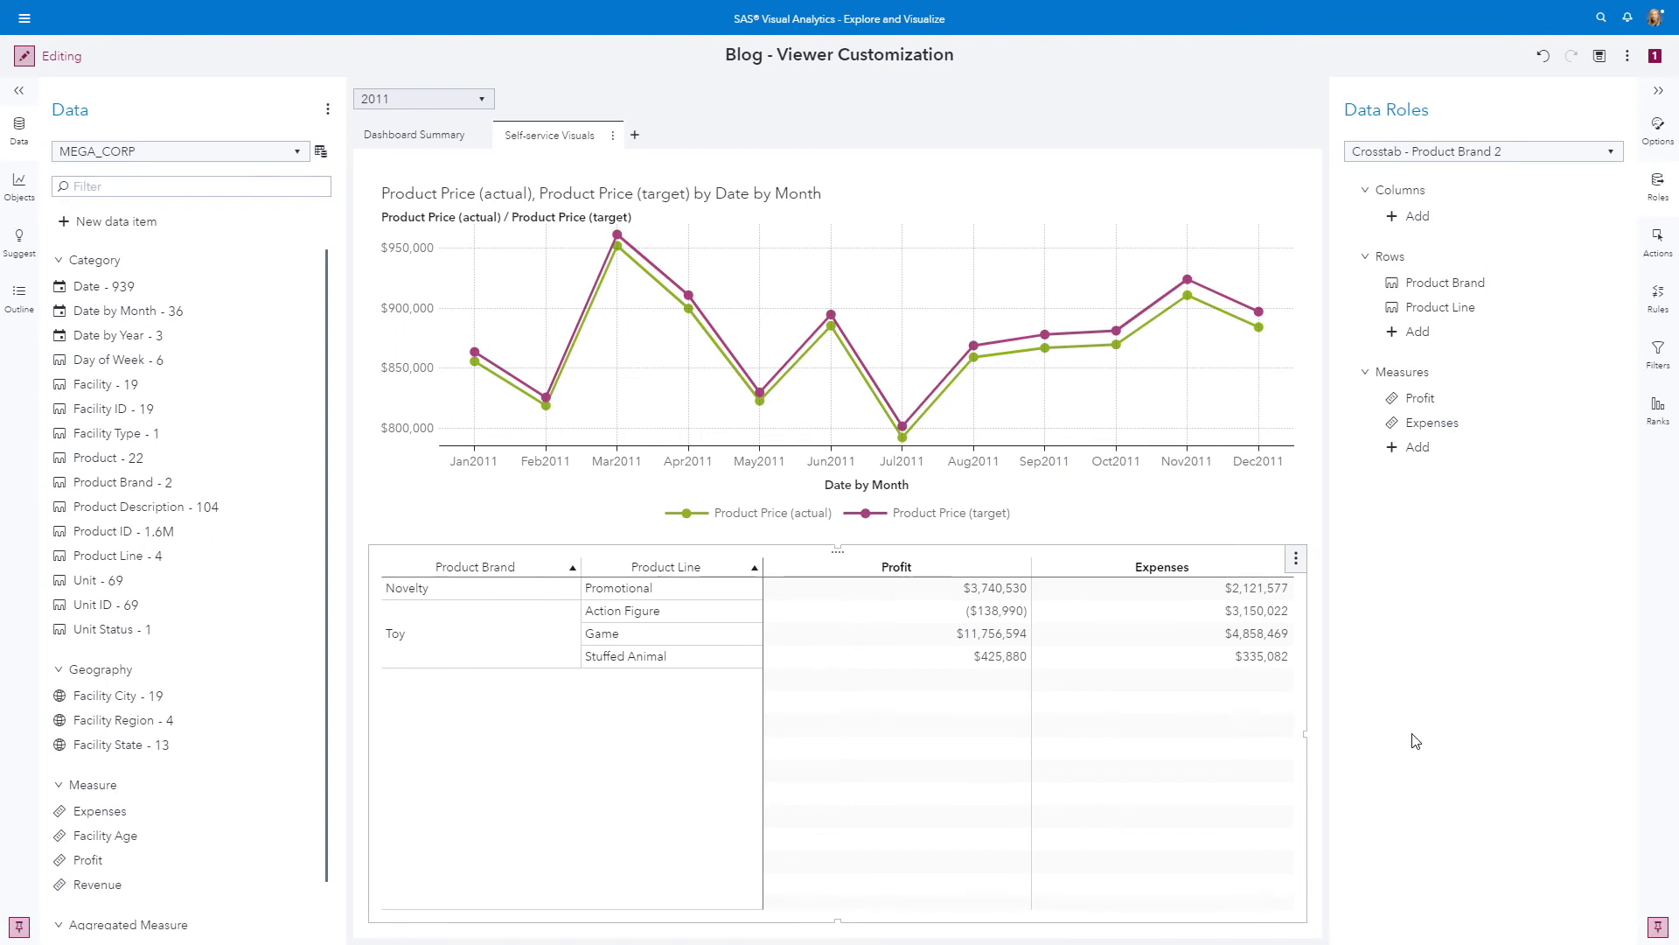
Save the report and, in viewing mode, check which measures can be added to the crosstab, without adding any
{"action": "left_click", "coordinate": [1599, 59]}
{"action": "left_click", "coordinate": [23, 58]}
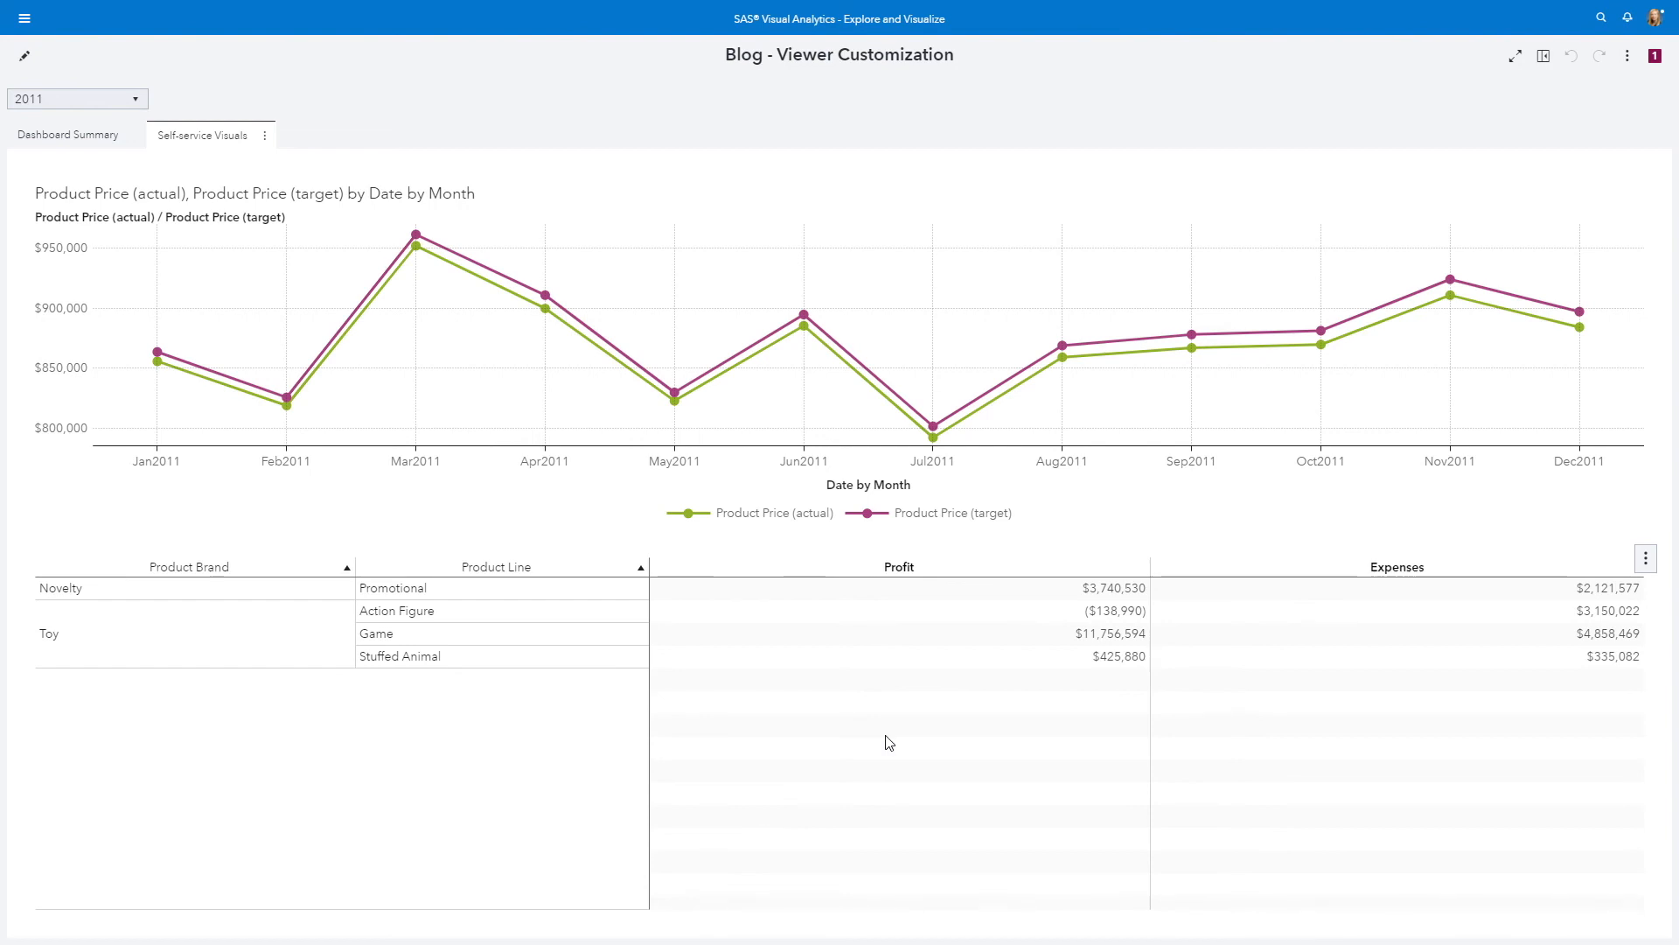
{"action": "left_click", "coordinate": [1543, 55]}
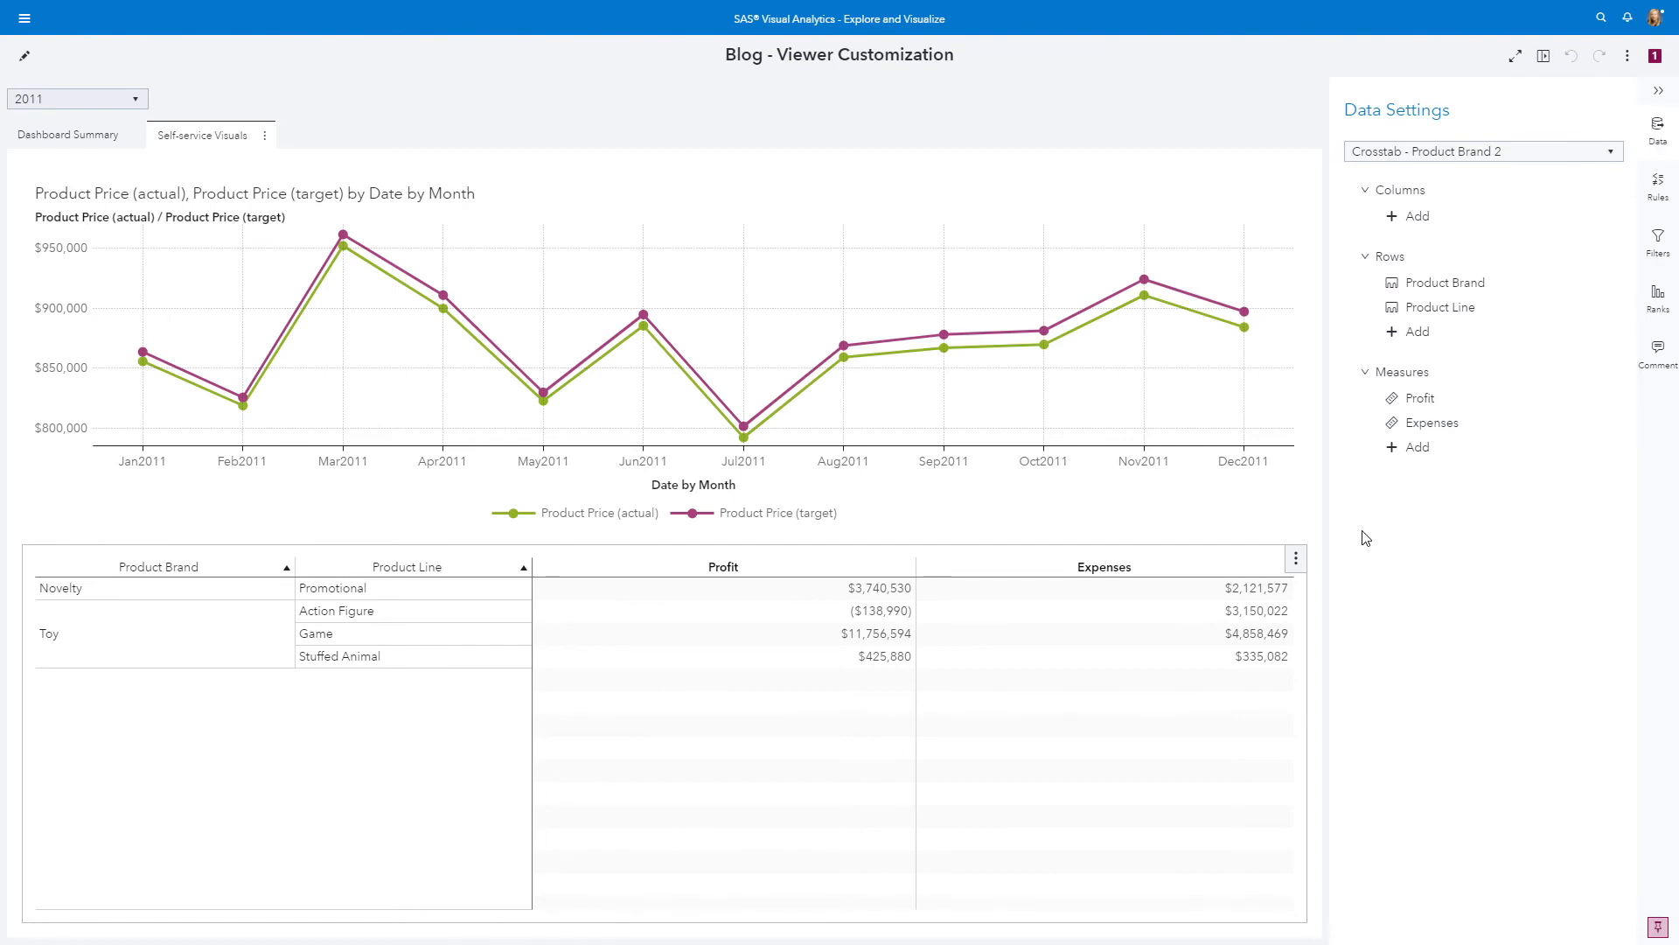
{"action": "left_click", "coordinate": [1415, 450]}
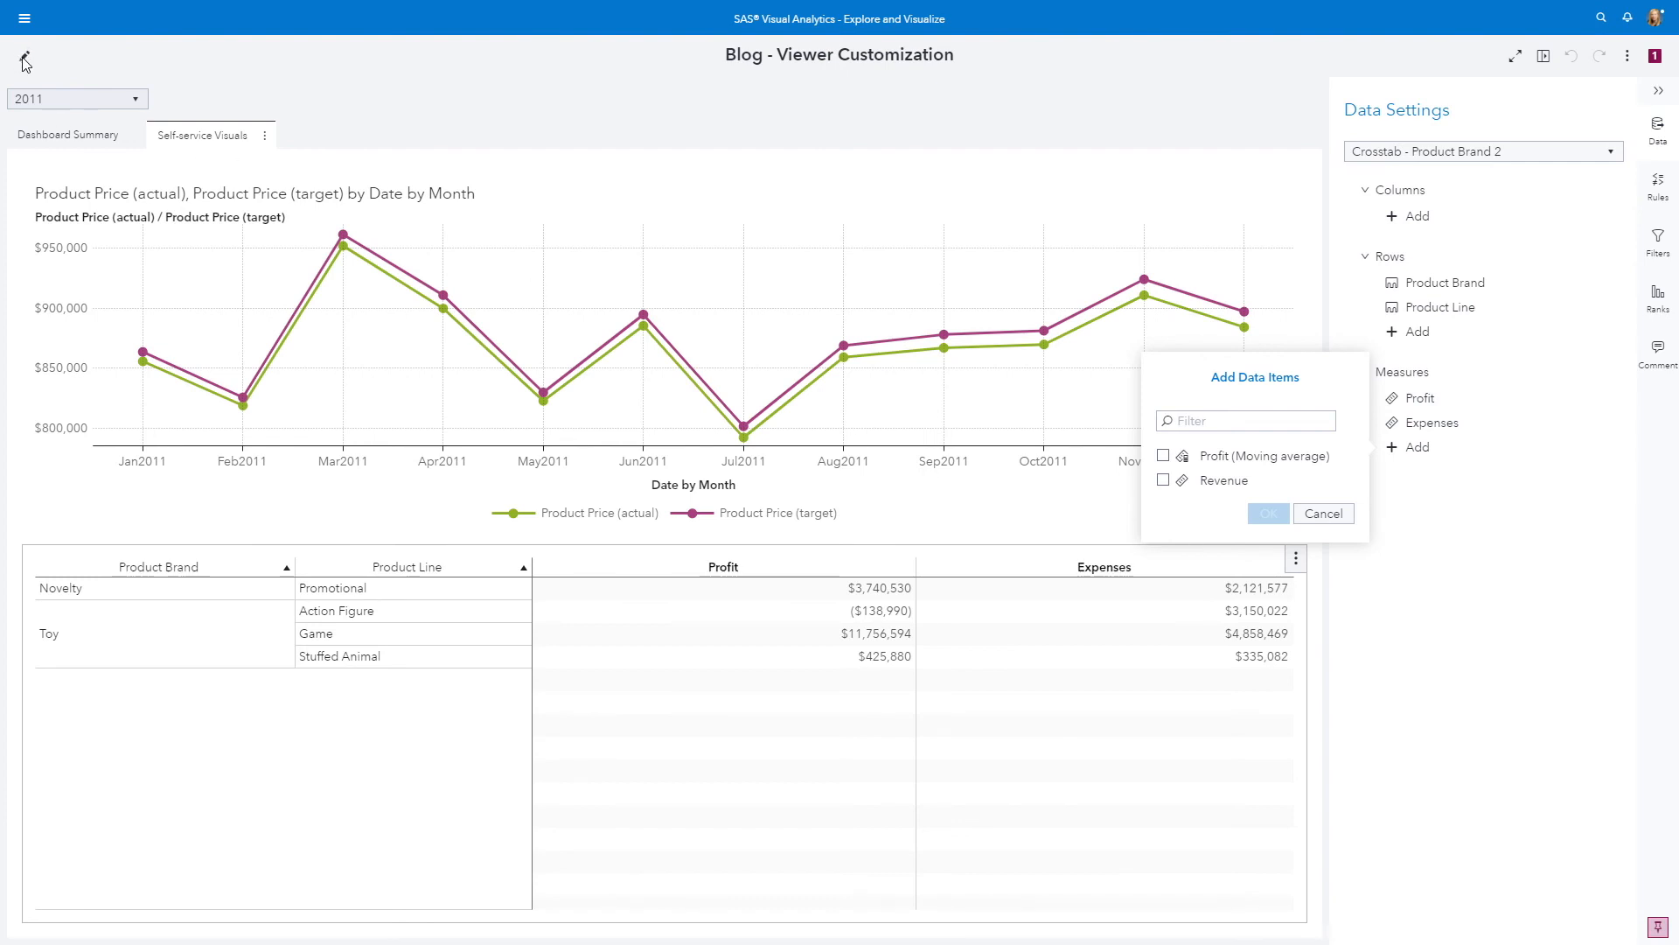
{"action": "left_click", "coordinate": [1322, 515]}
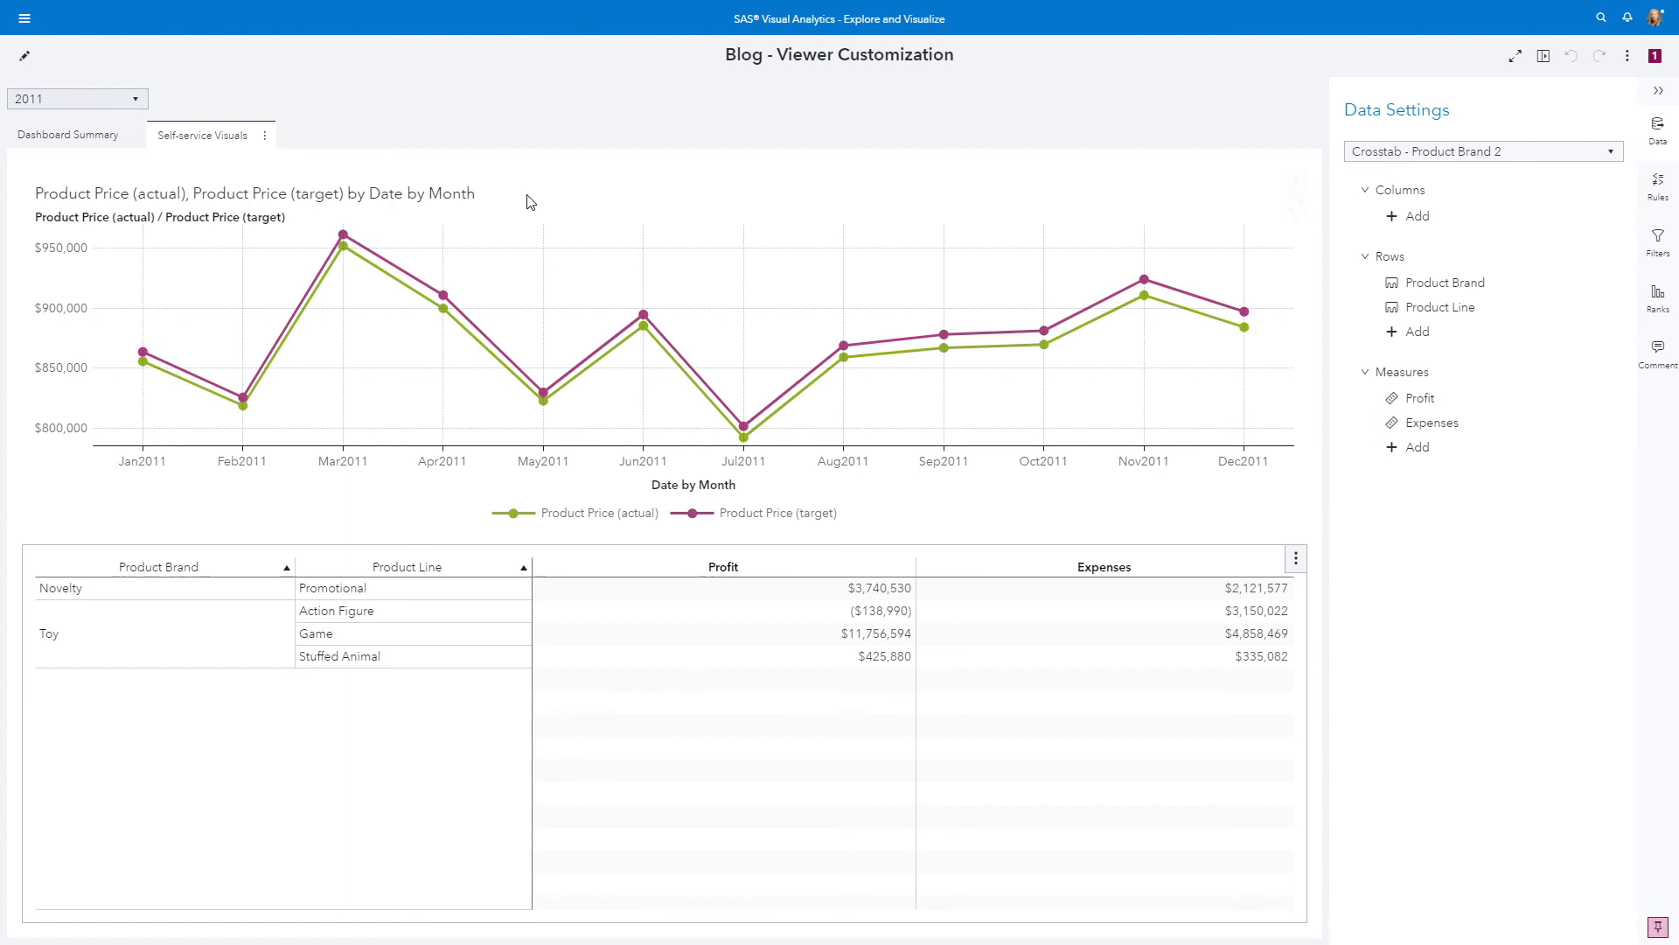
In editing mode, check which measures can be added to the crosstab and look through the data items still listed
{"action": "left_click", "coordinate": [24, 56]}
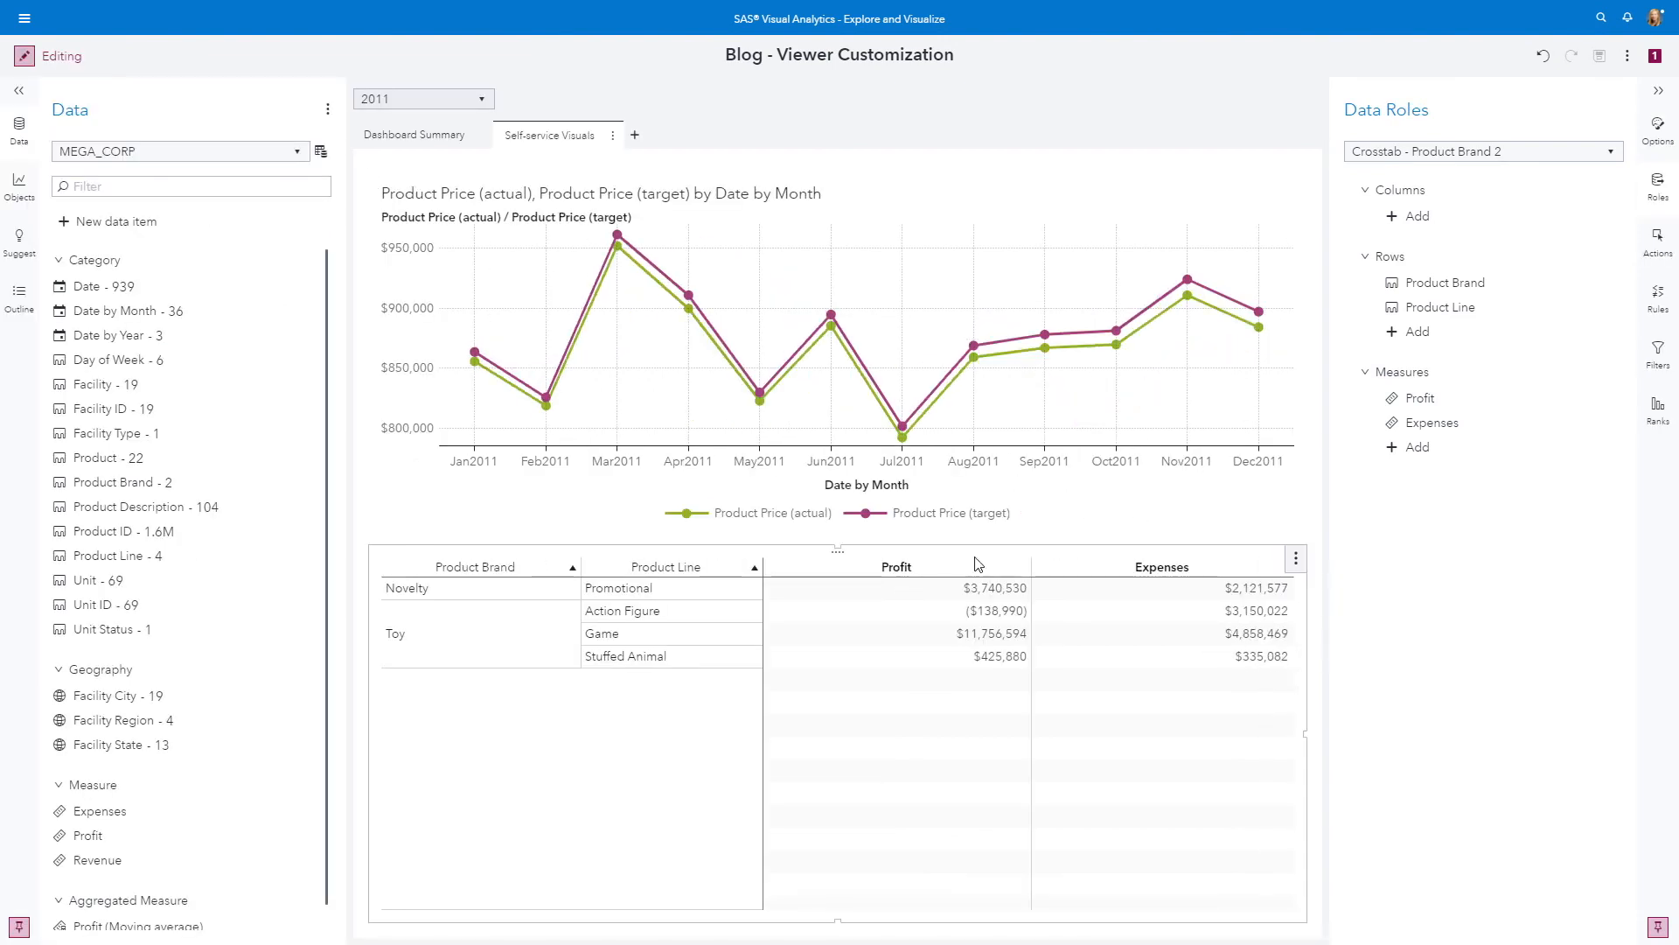
{"action": "left_click", "coordinate": [1416, 446]}
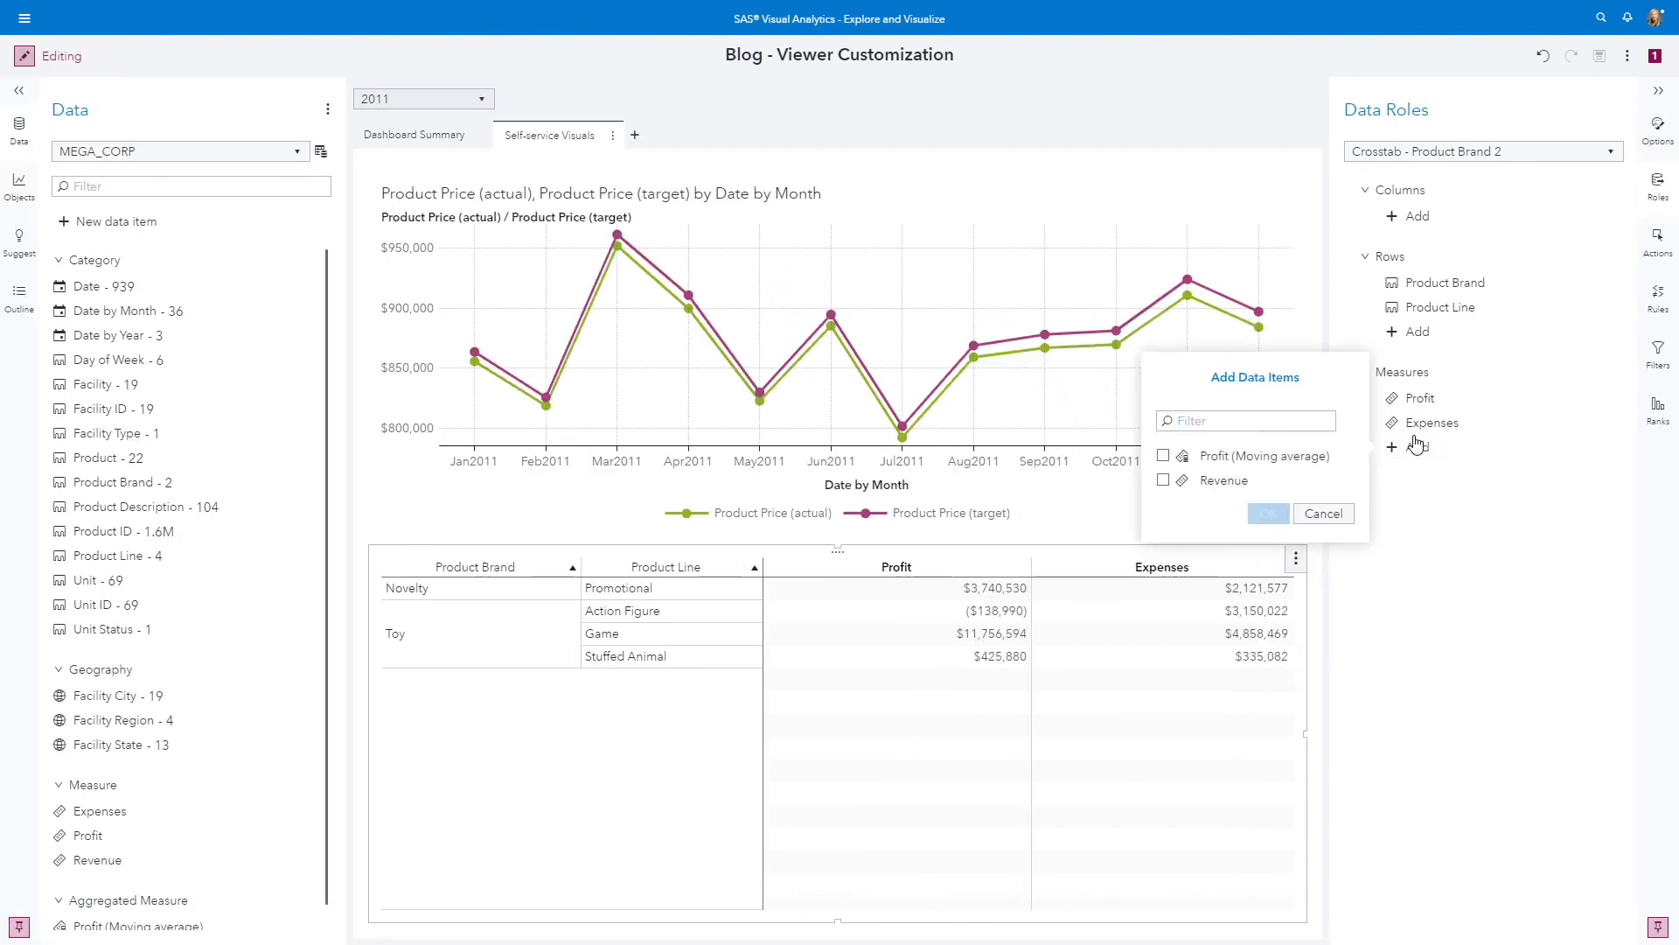
{"action": "left_click", "coordinate": [1334, 516]}
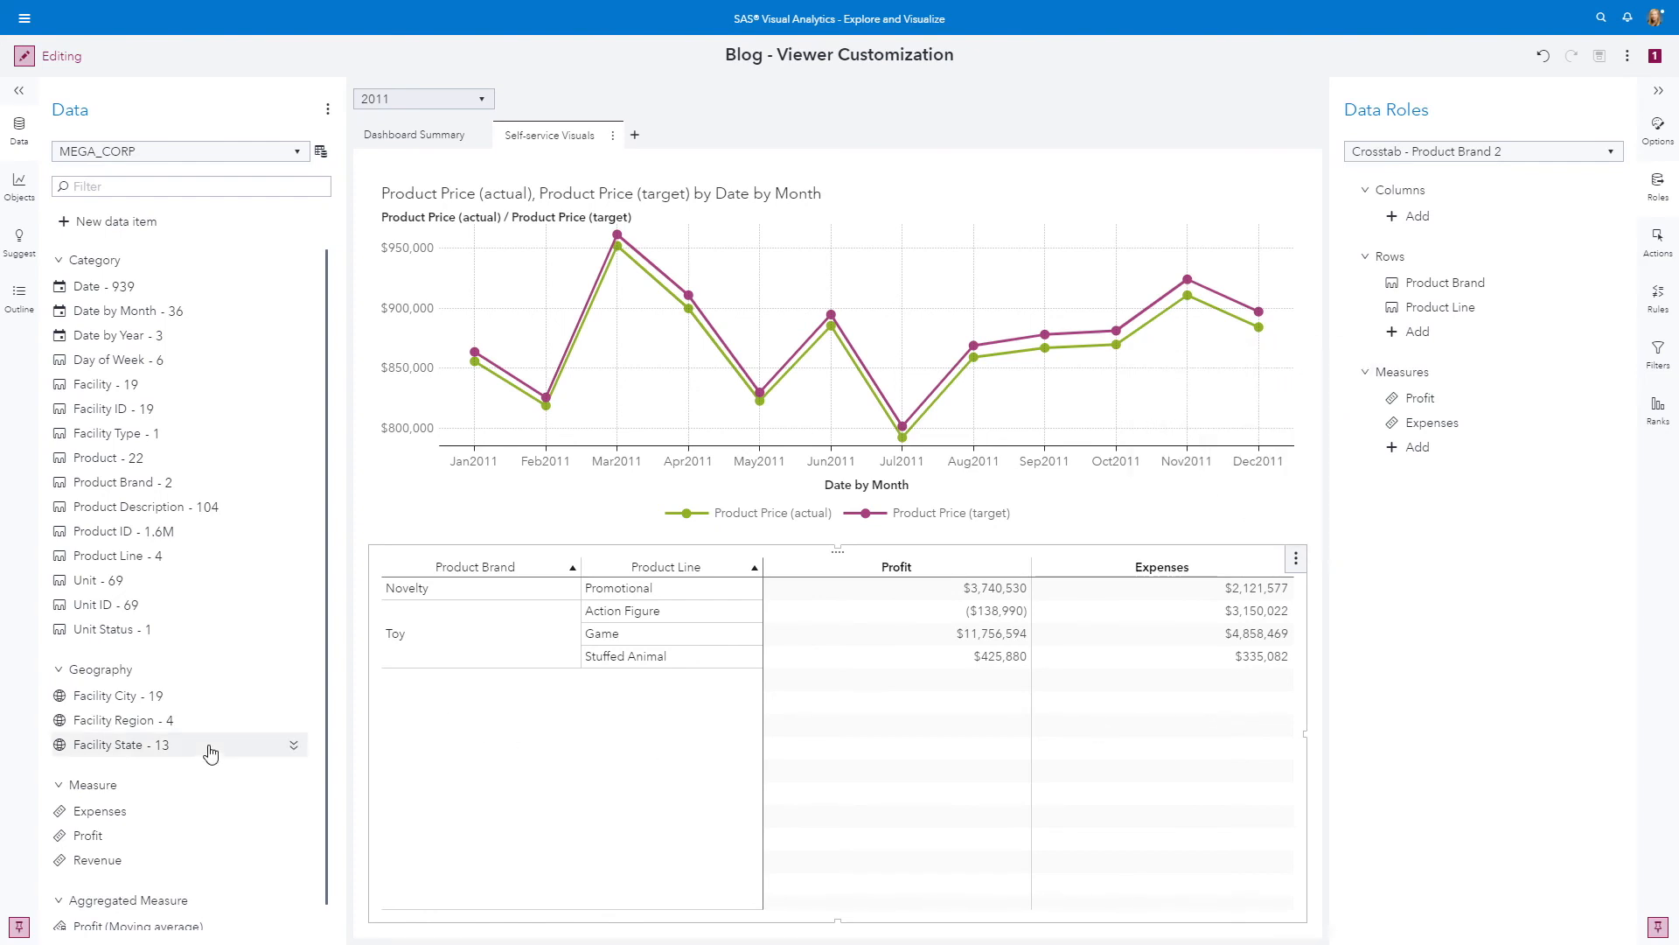
{"action": "scroll", "coordinate": [175, 830], "scroll_direction": "down", "scroll_amount": 1}
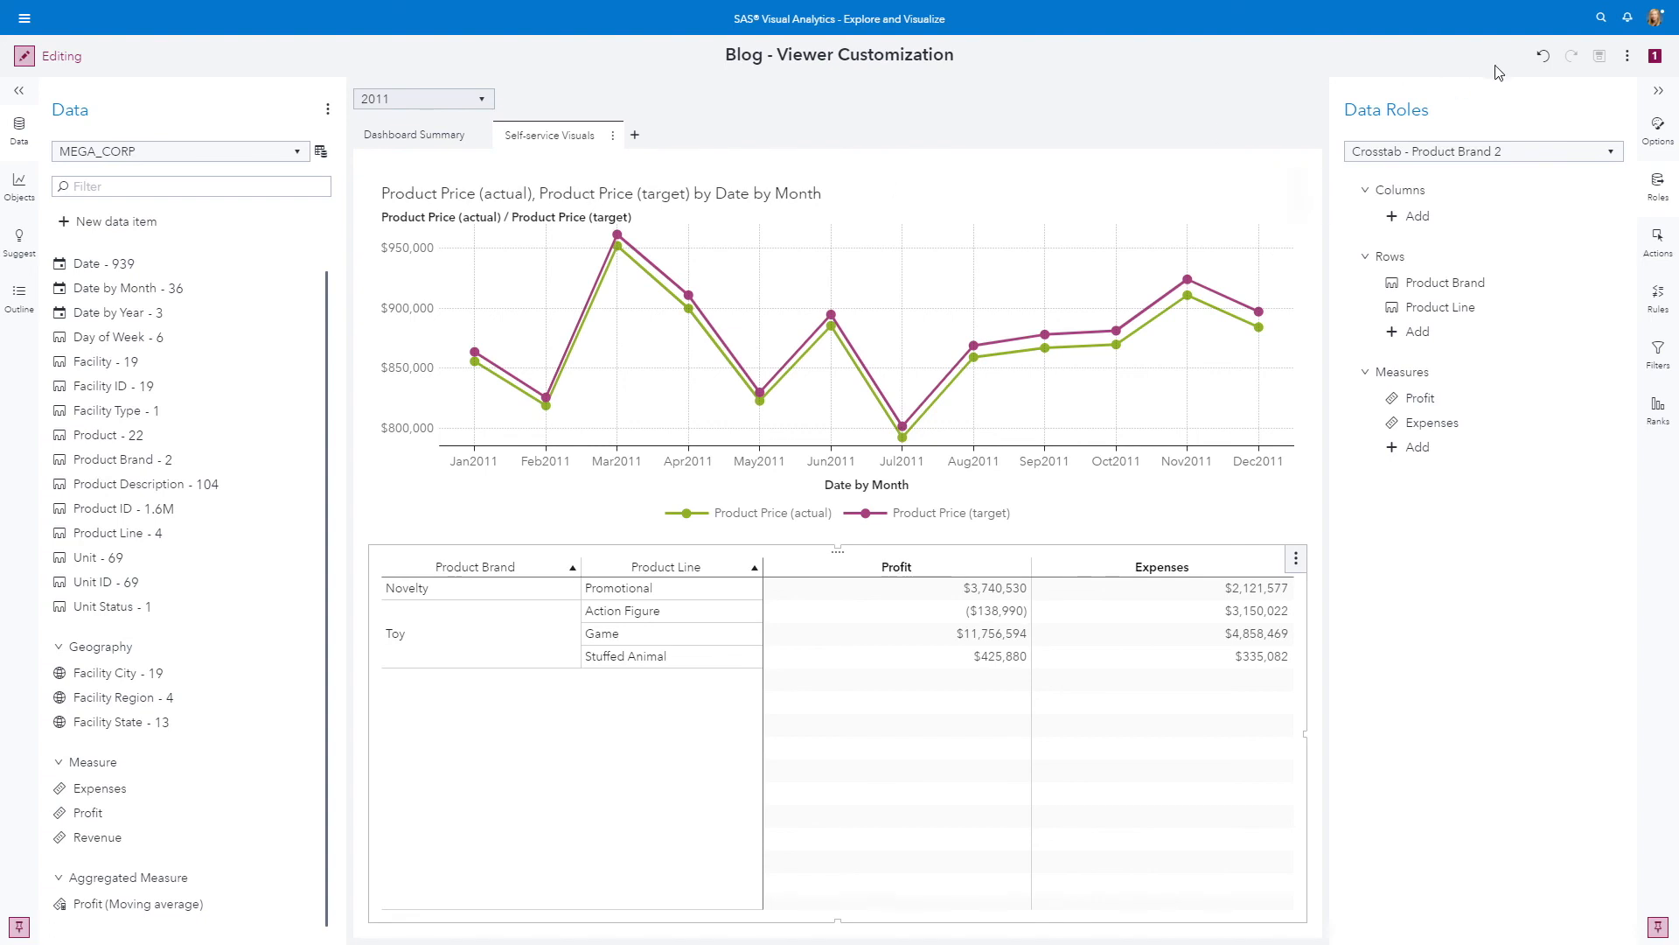
Sign out of the current account and sign in with the demo account's user ID and password
{"action": "left_click", "coordinate": [1654, 18]}
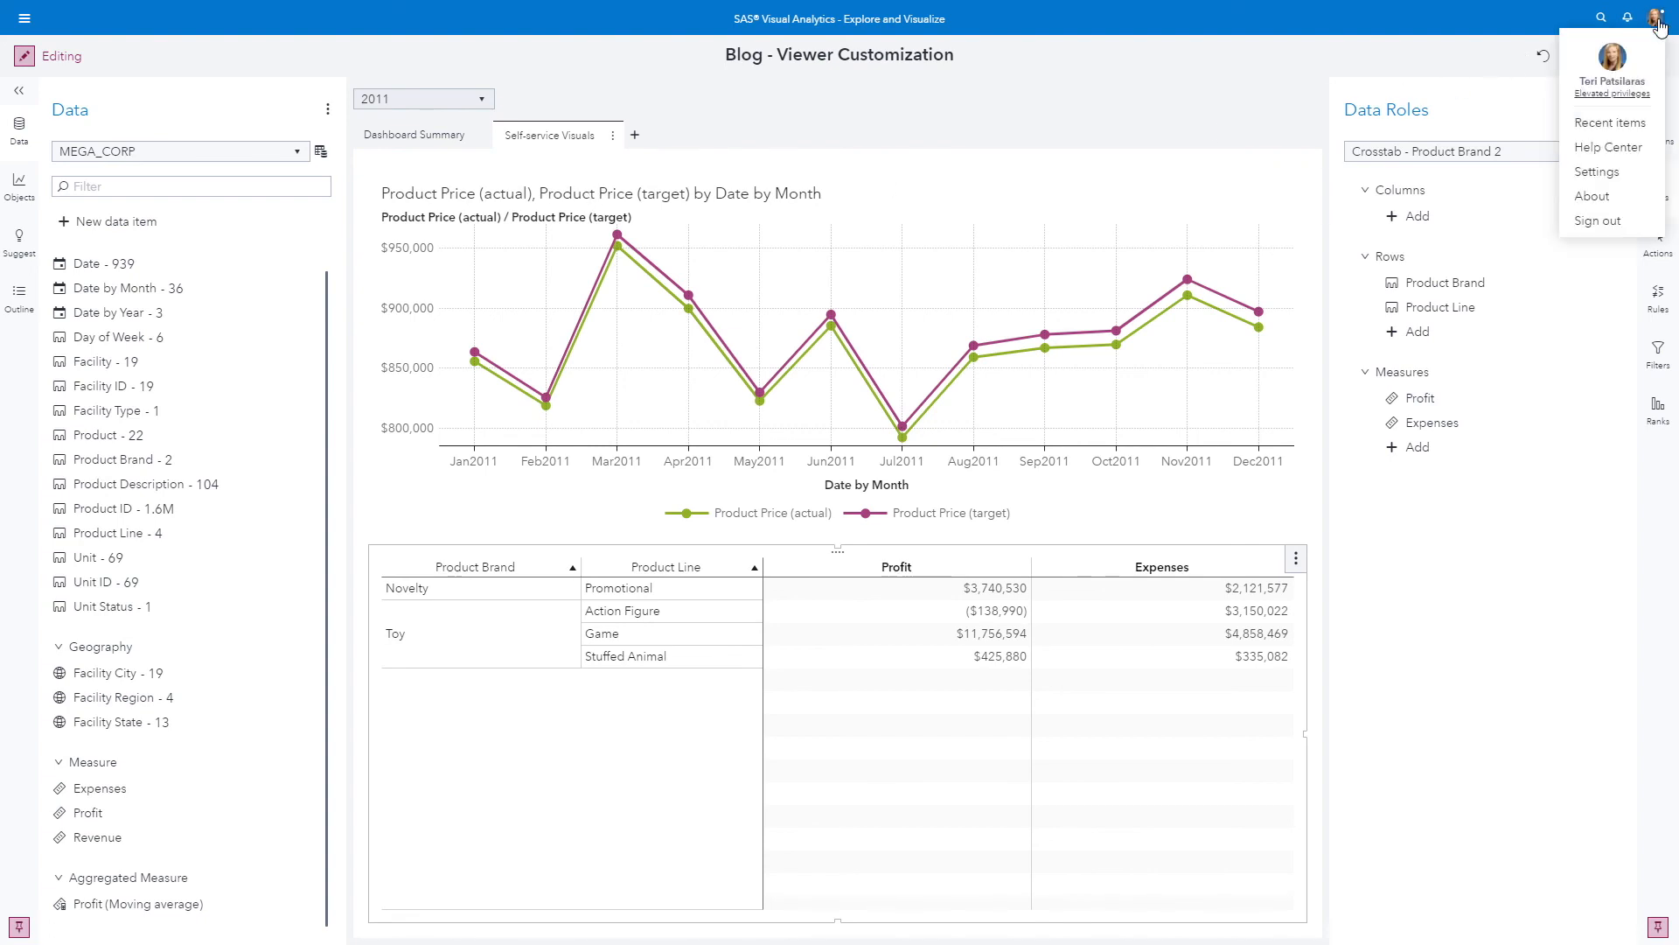
{"action": "left_click", "coordinate": [1597, 221]}
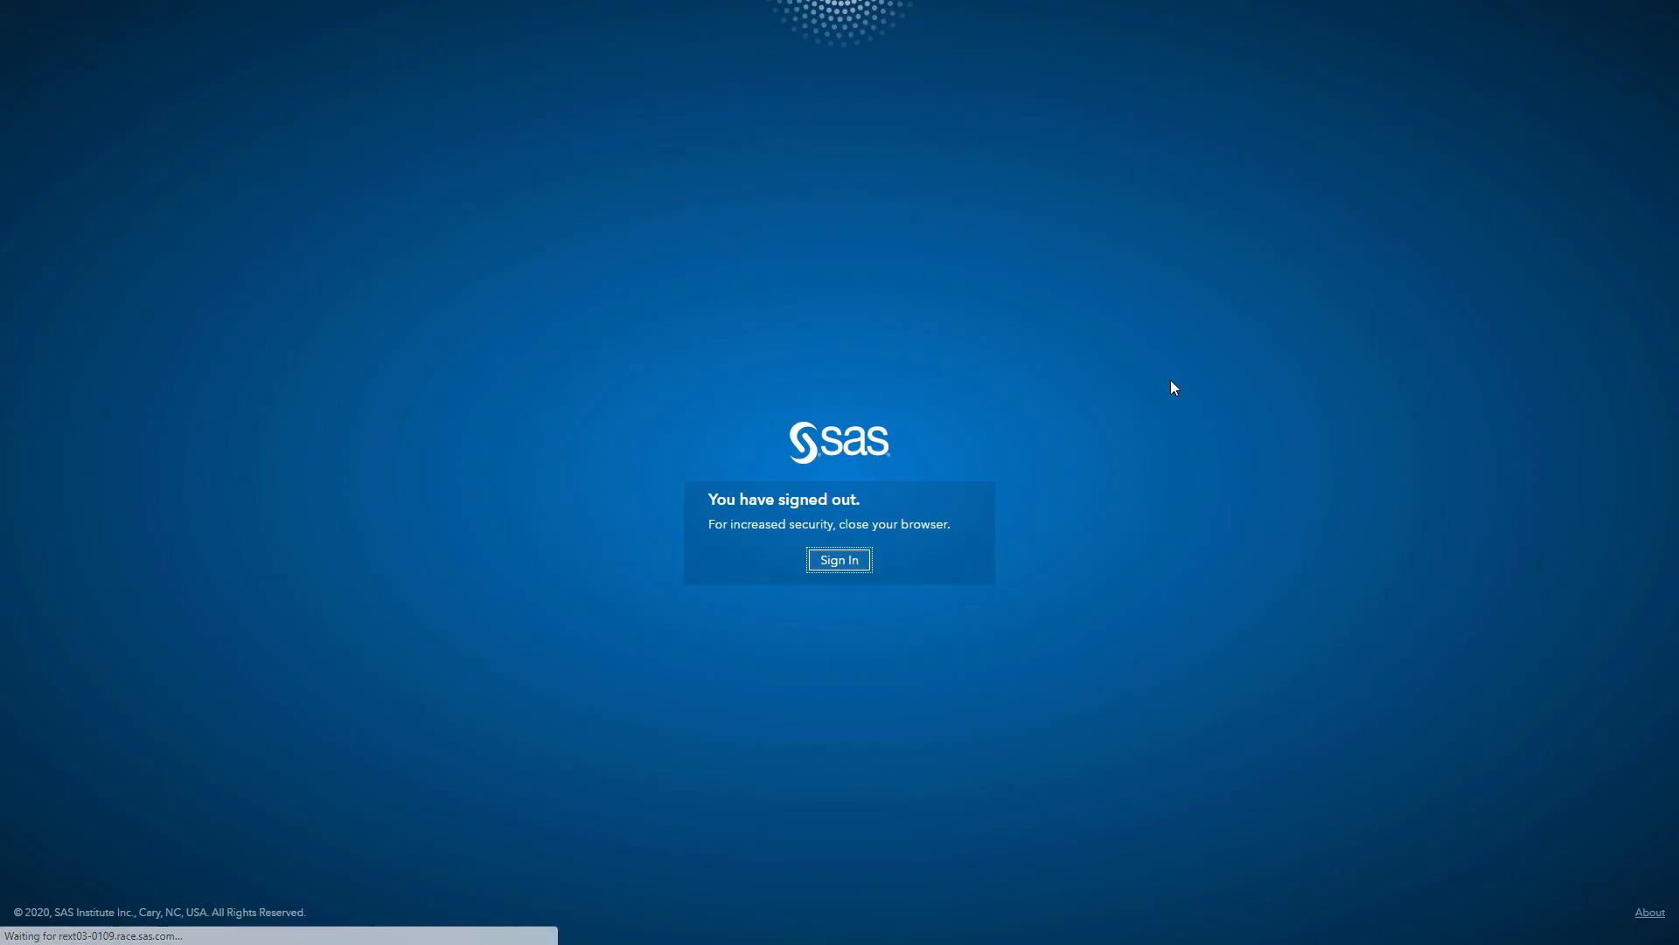
{"action": "left_click", "coordinate": [826, 565]}
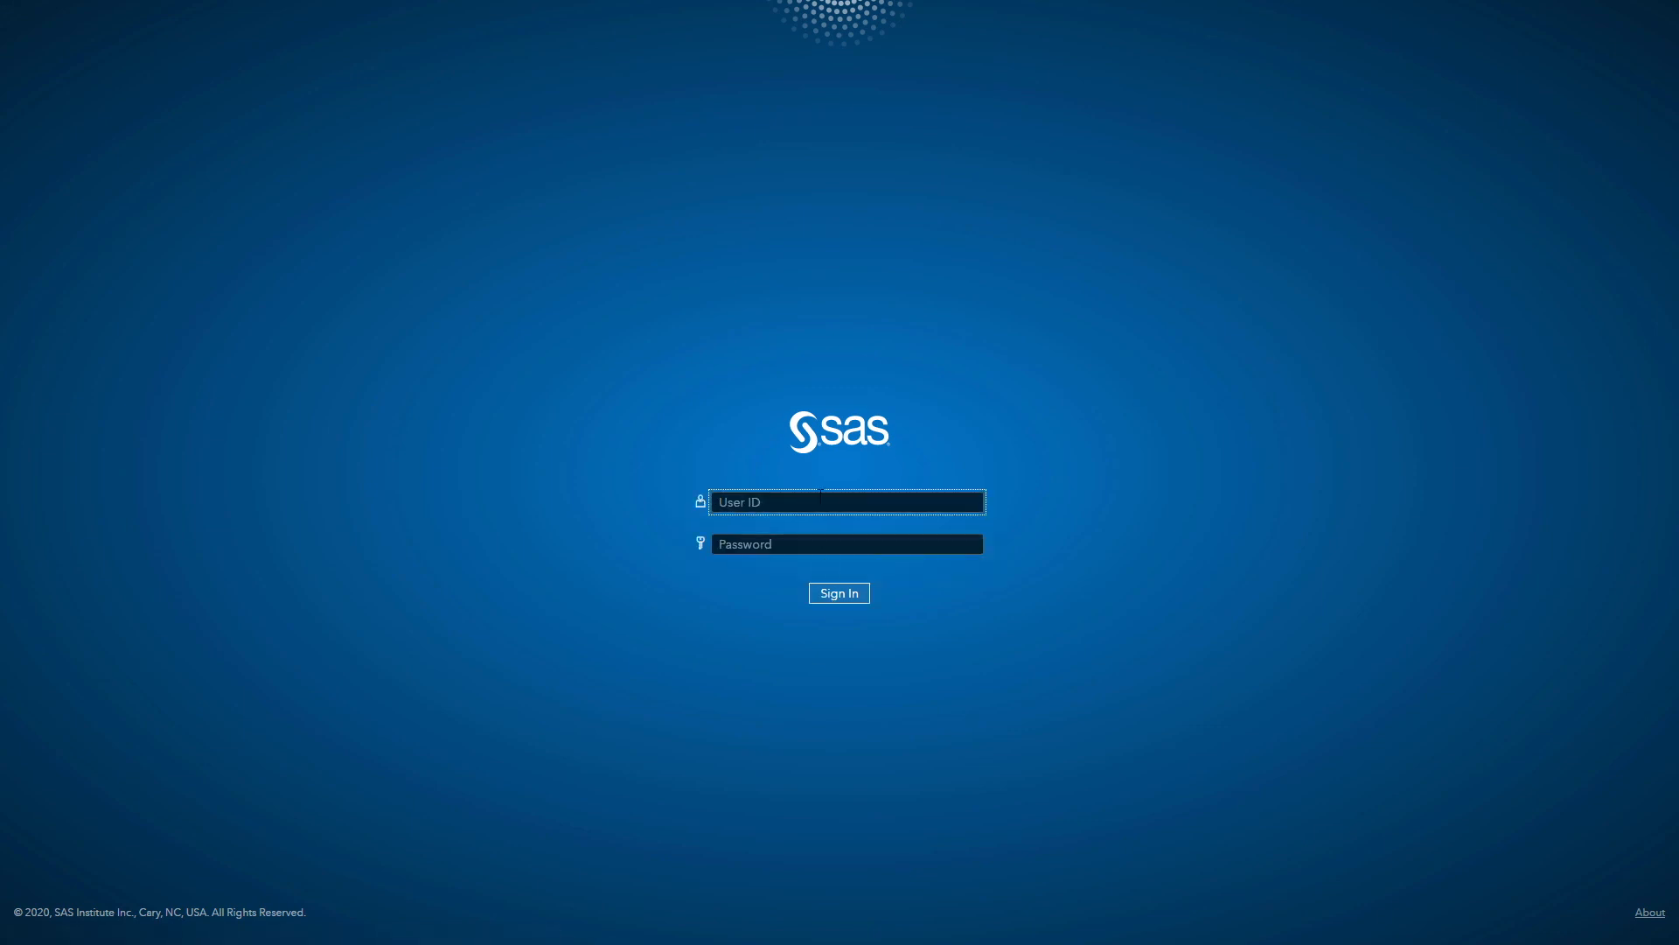
{"action": "type", "text": "gatedemo001"}
{"action": "key", "text": "Tab"}
{"action": "type", "text": "Orion123"}
{"action": "key", "text": "Return"}
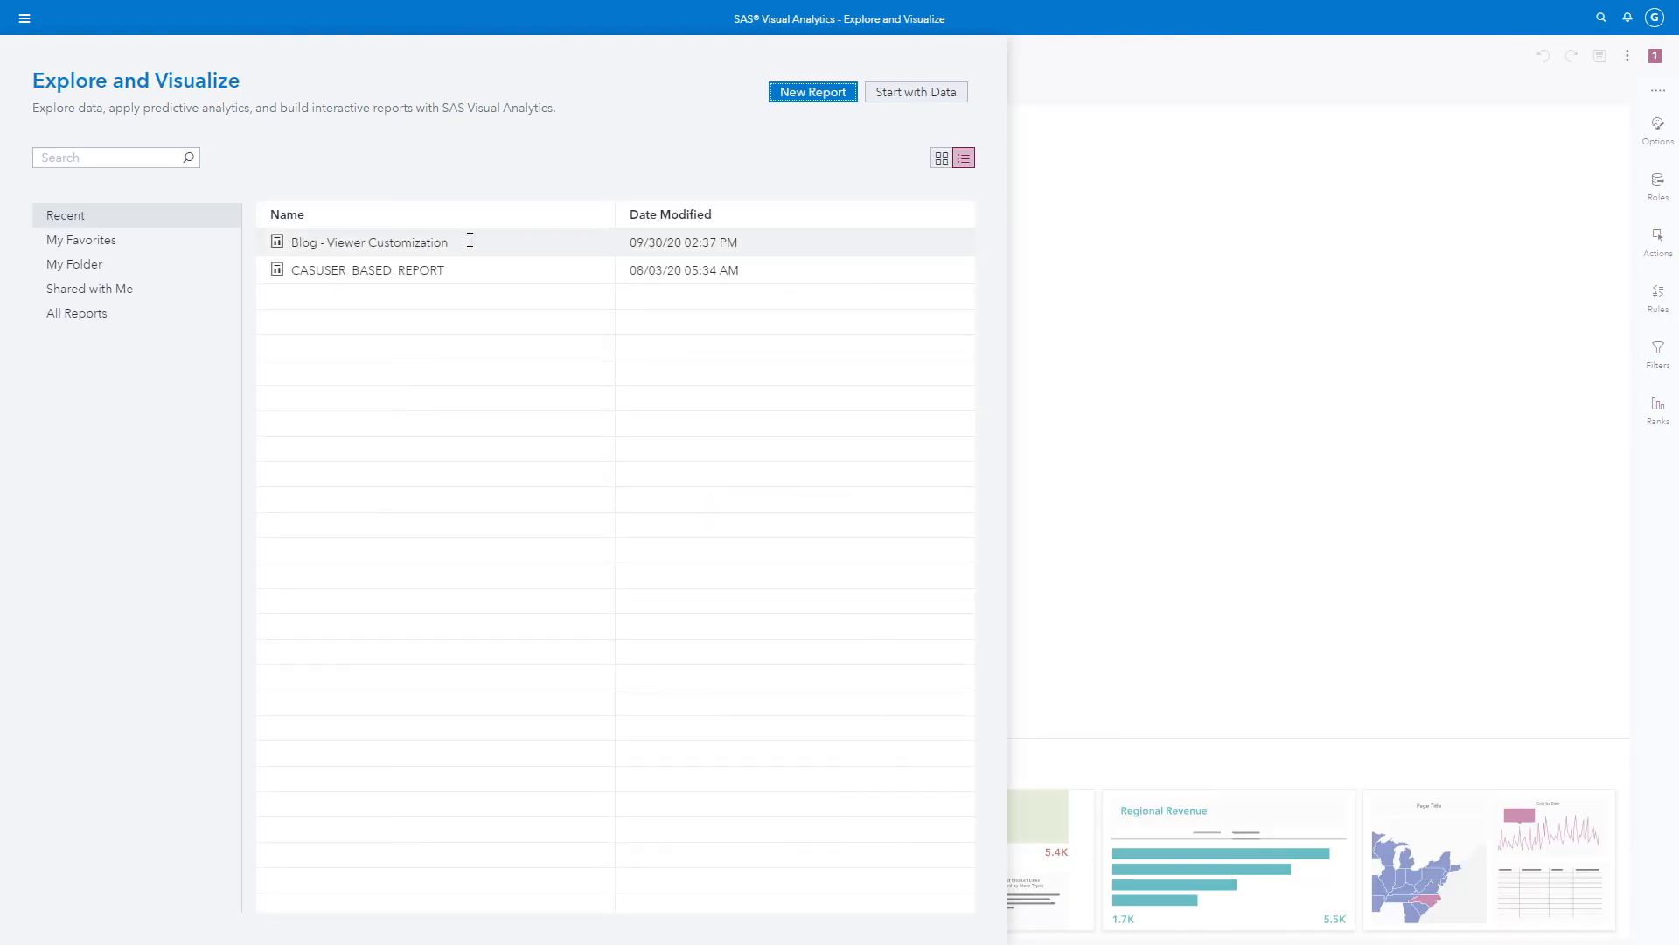
Open the Self-service Visuals page of the Blog - Viewer Customization report and inspect the Unit Yield (rate) box plot's detail data
{"action": "left_click", "coordinate": [470, 239]}
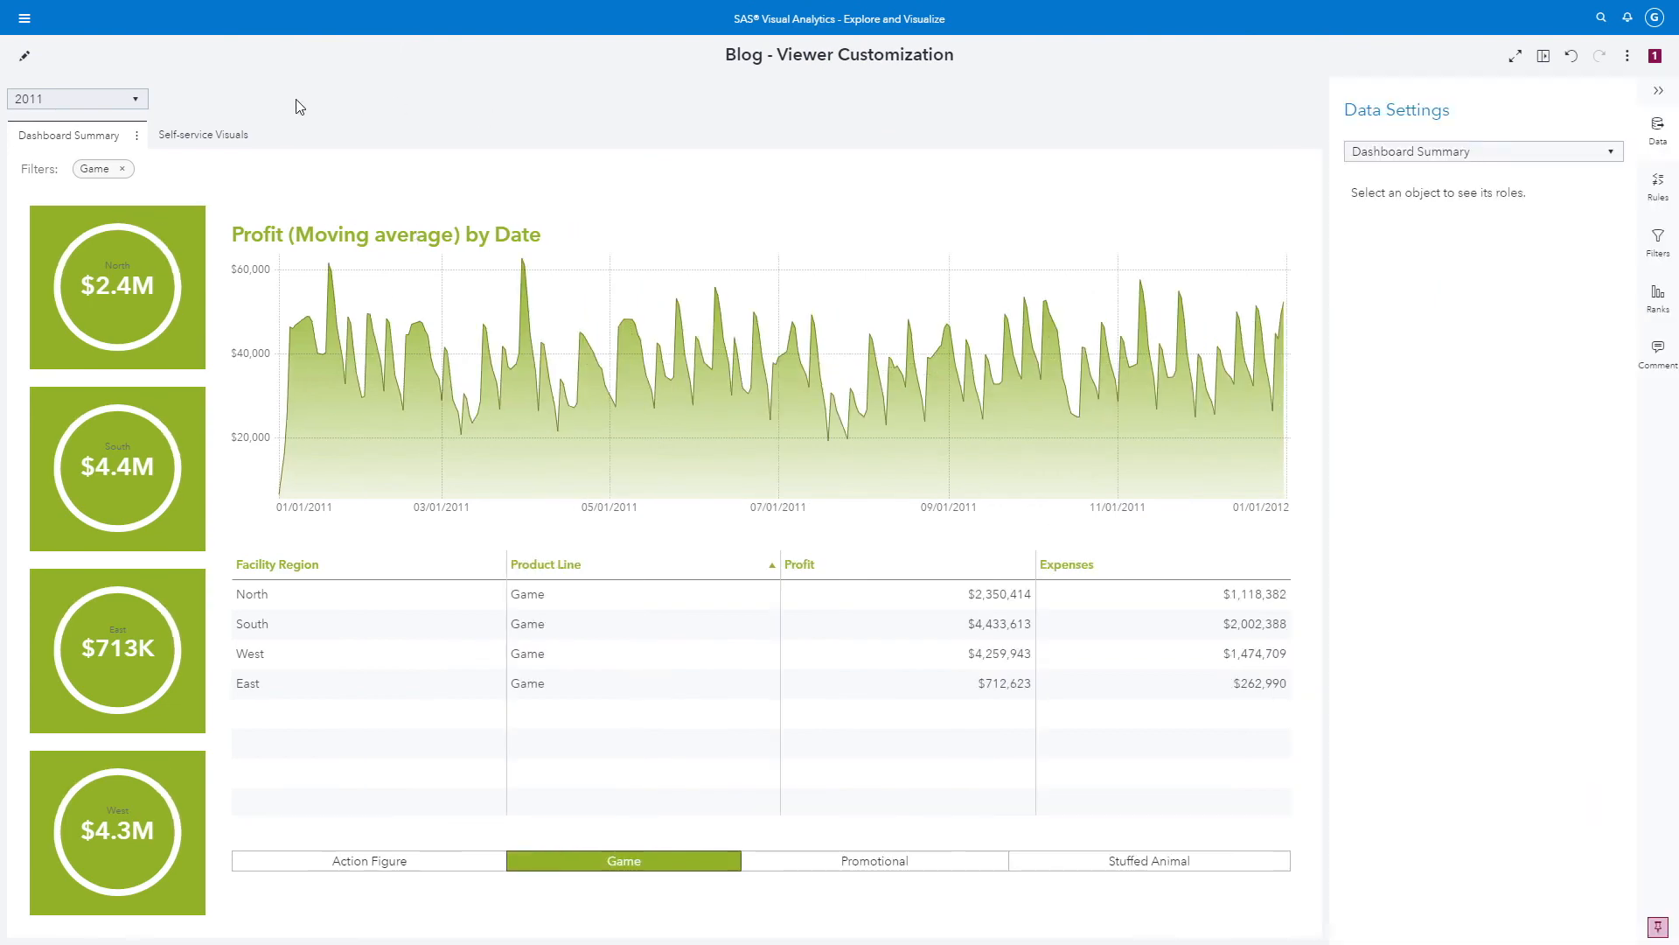
{"action": "left_click", "coordinate": [199, 140]}
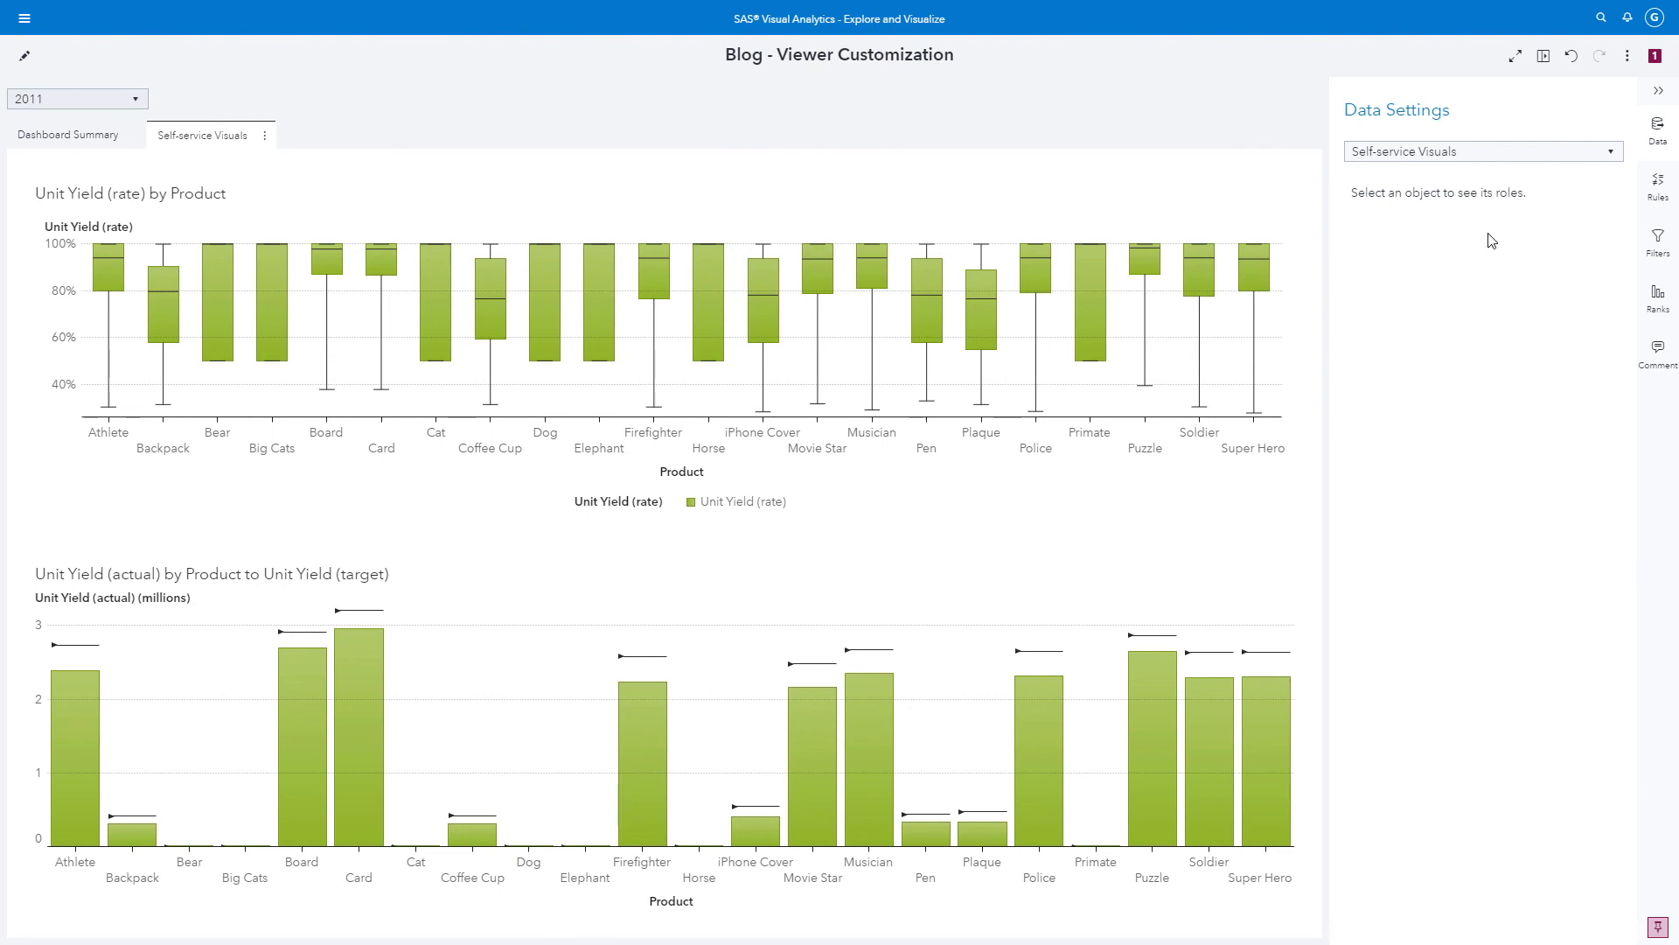
{"action": "left_click", "coordinate": [1296, 206]}
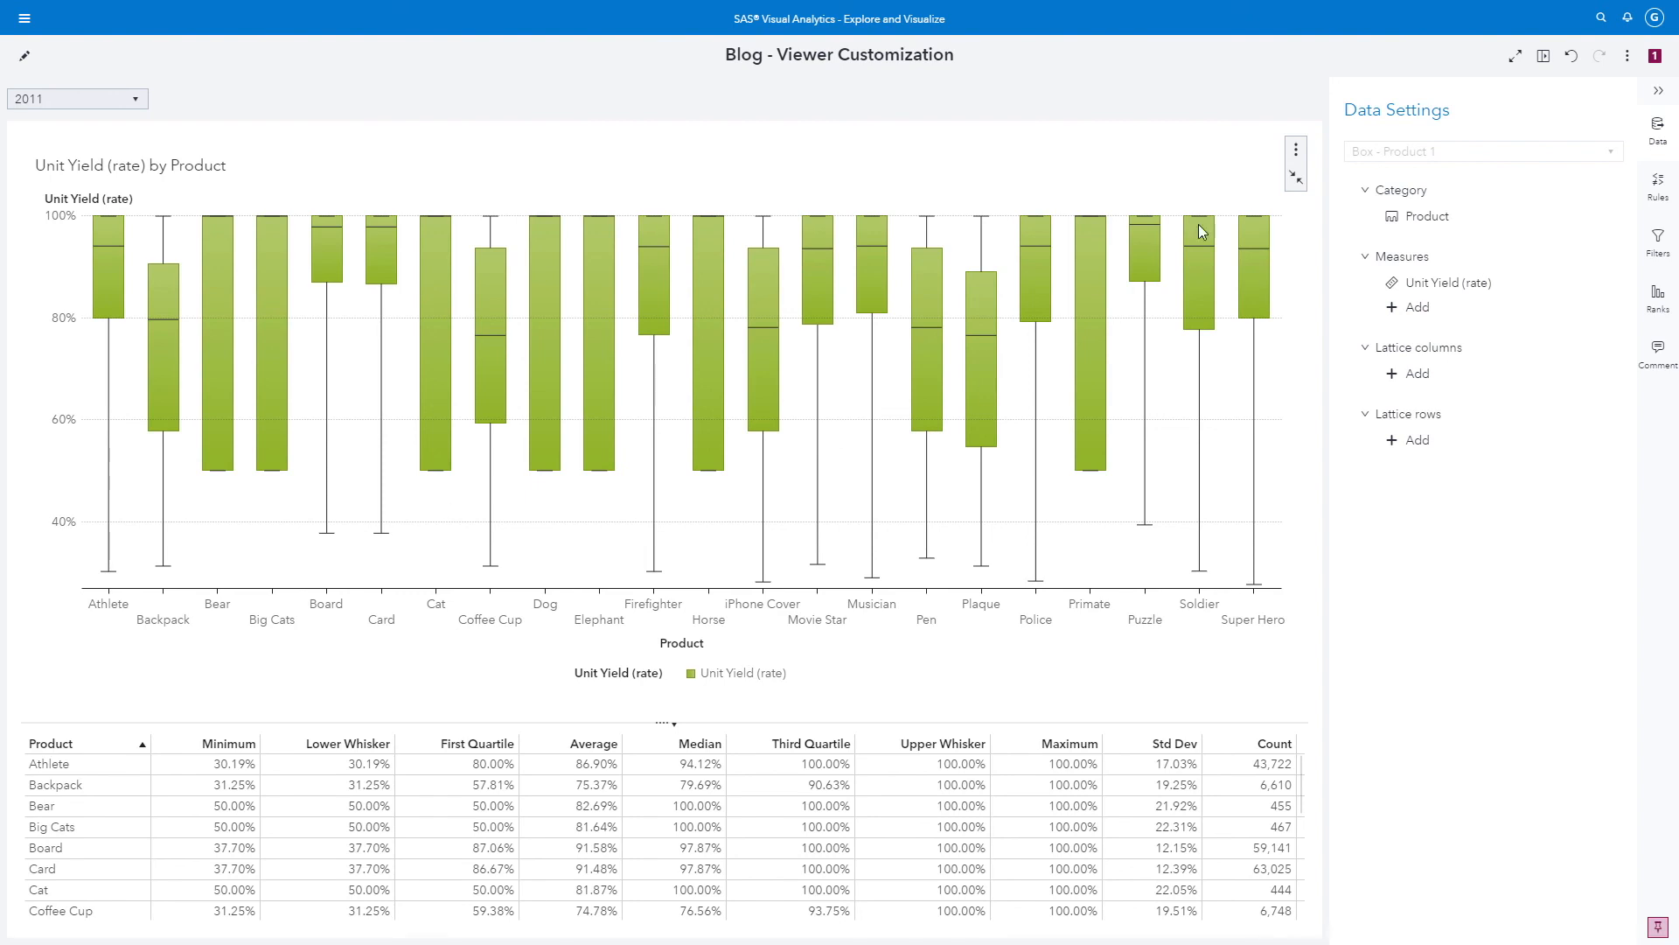
{"action": "left_click", "coordinate": [1297, 177]}
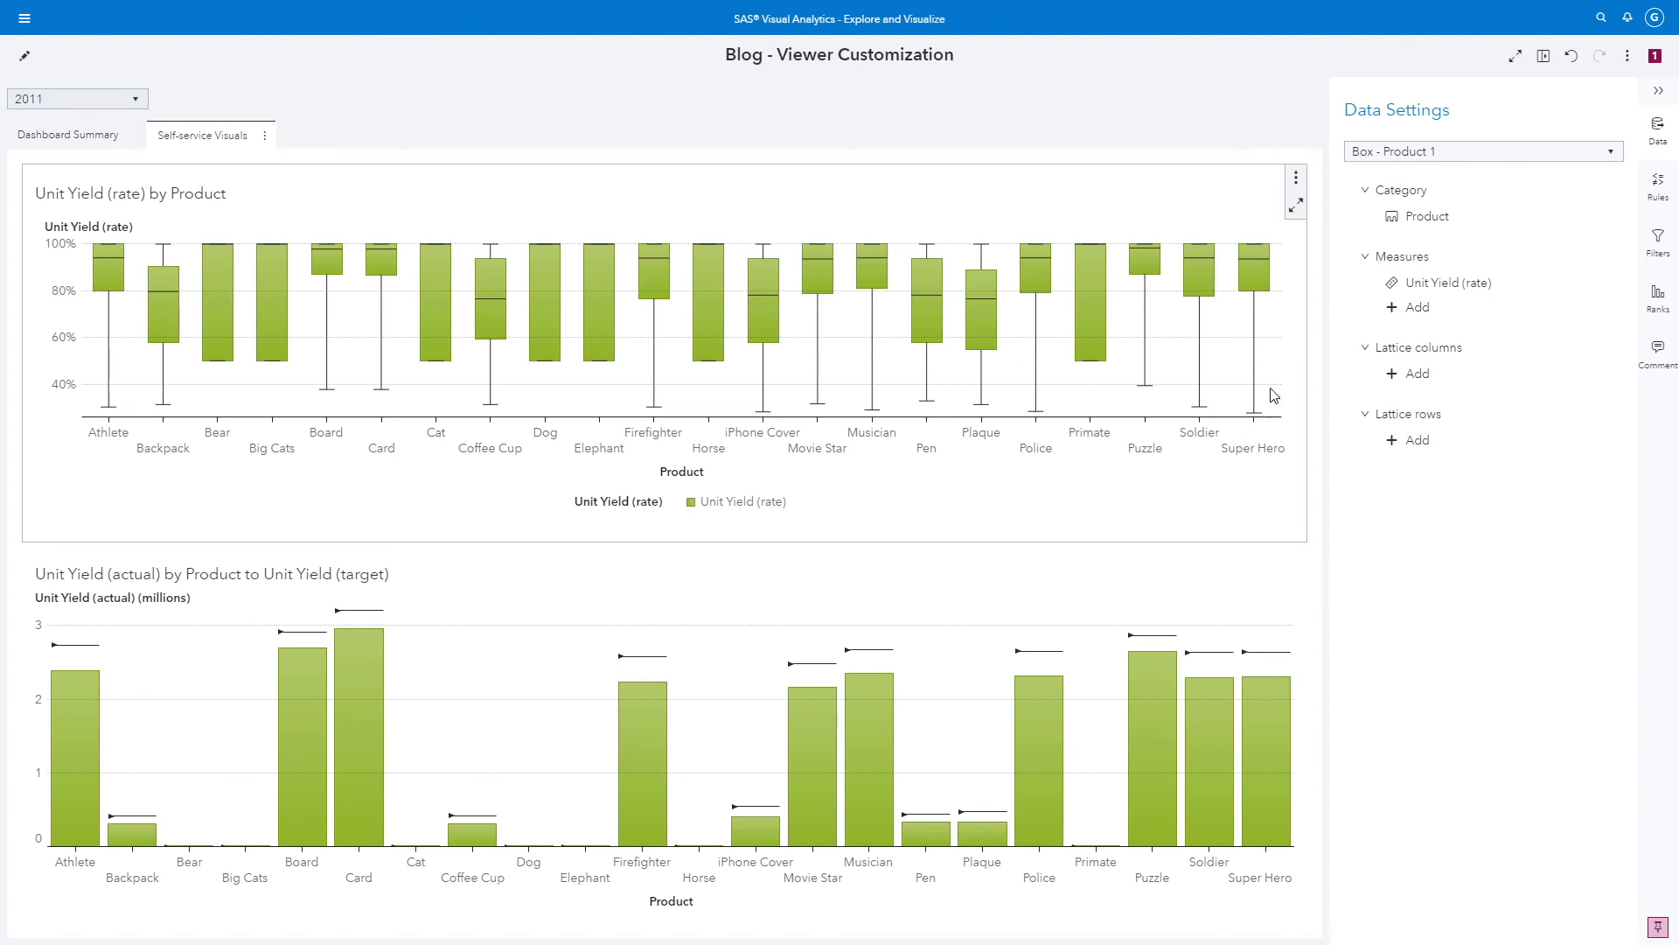
Restore the report to its default state and return to the Self-service Visuals page
{"action": "left_click", "coordinate": [1627, 58]}
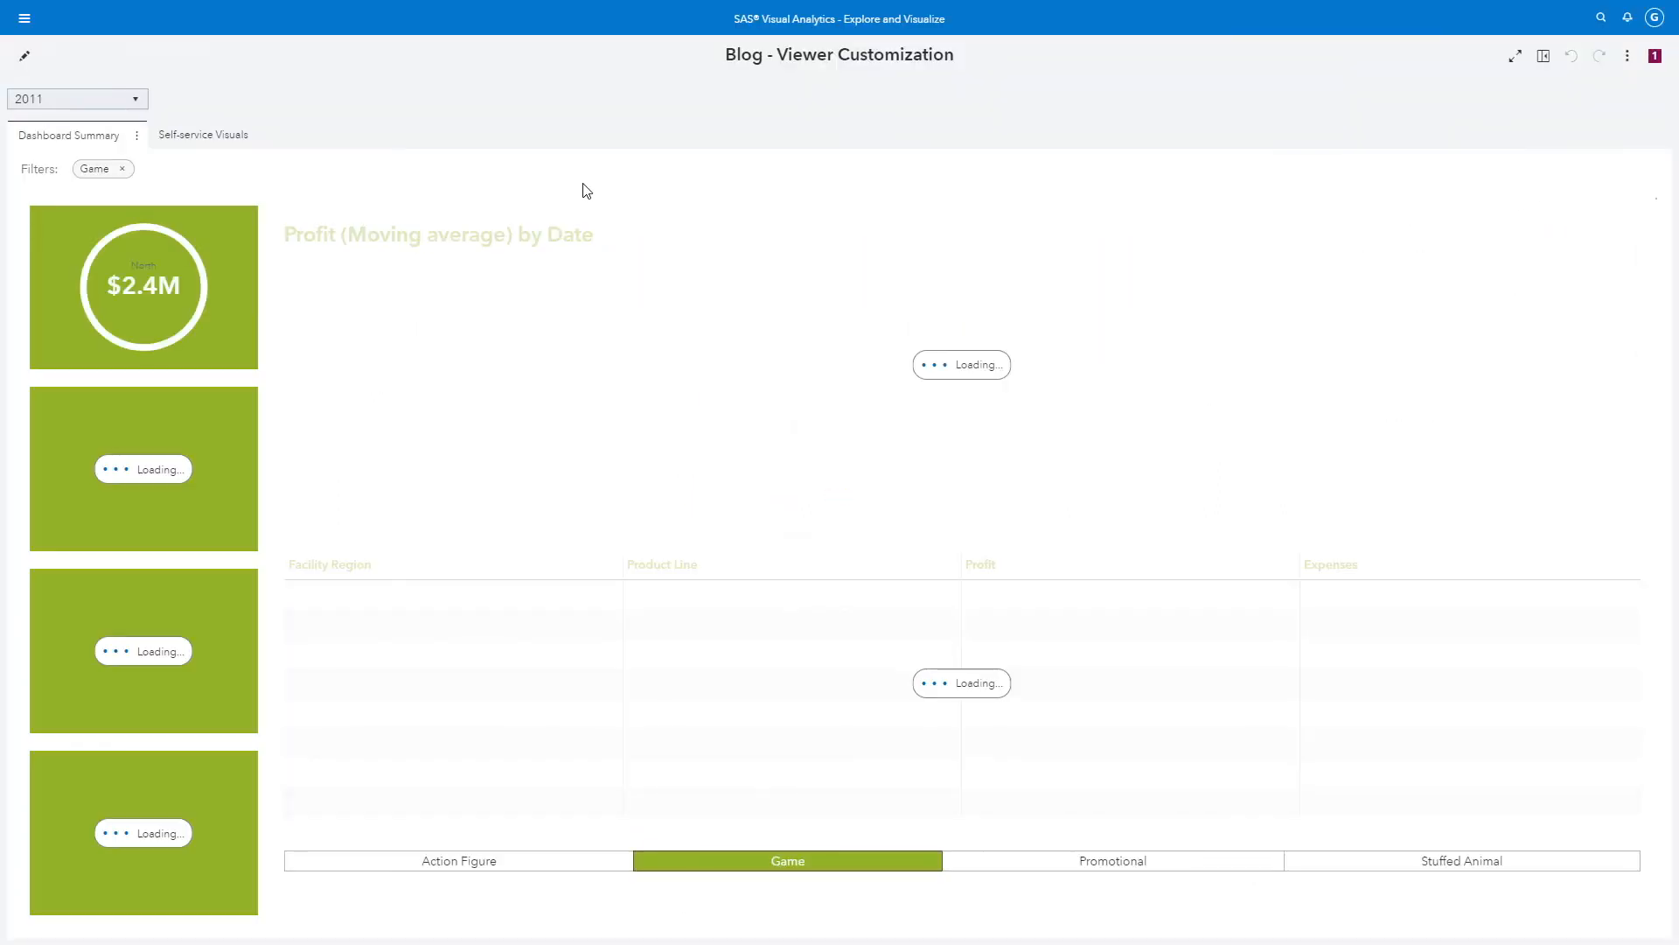
{"action": "left_click", "coordinate": [196, 138]}
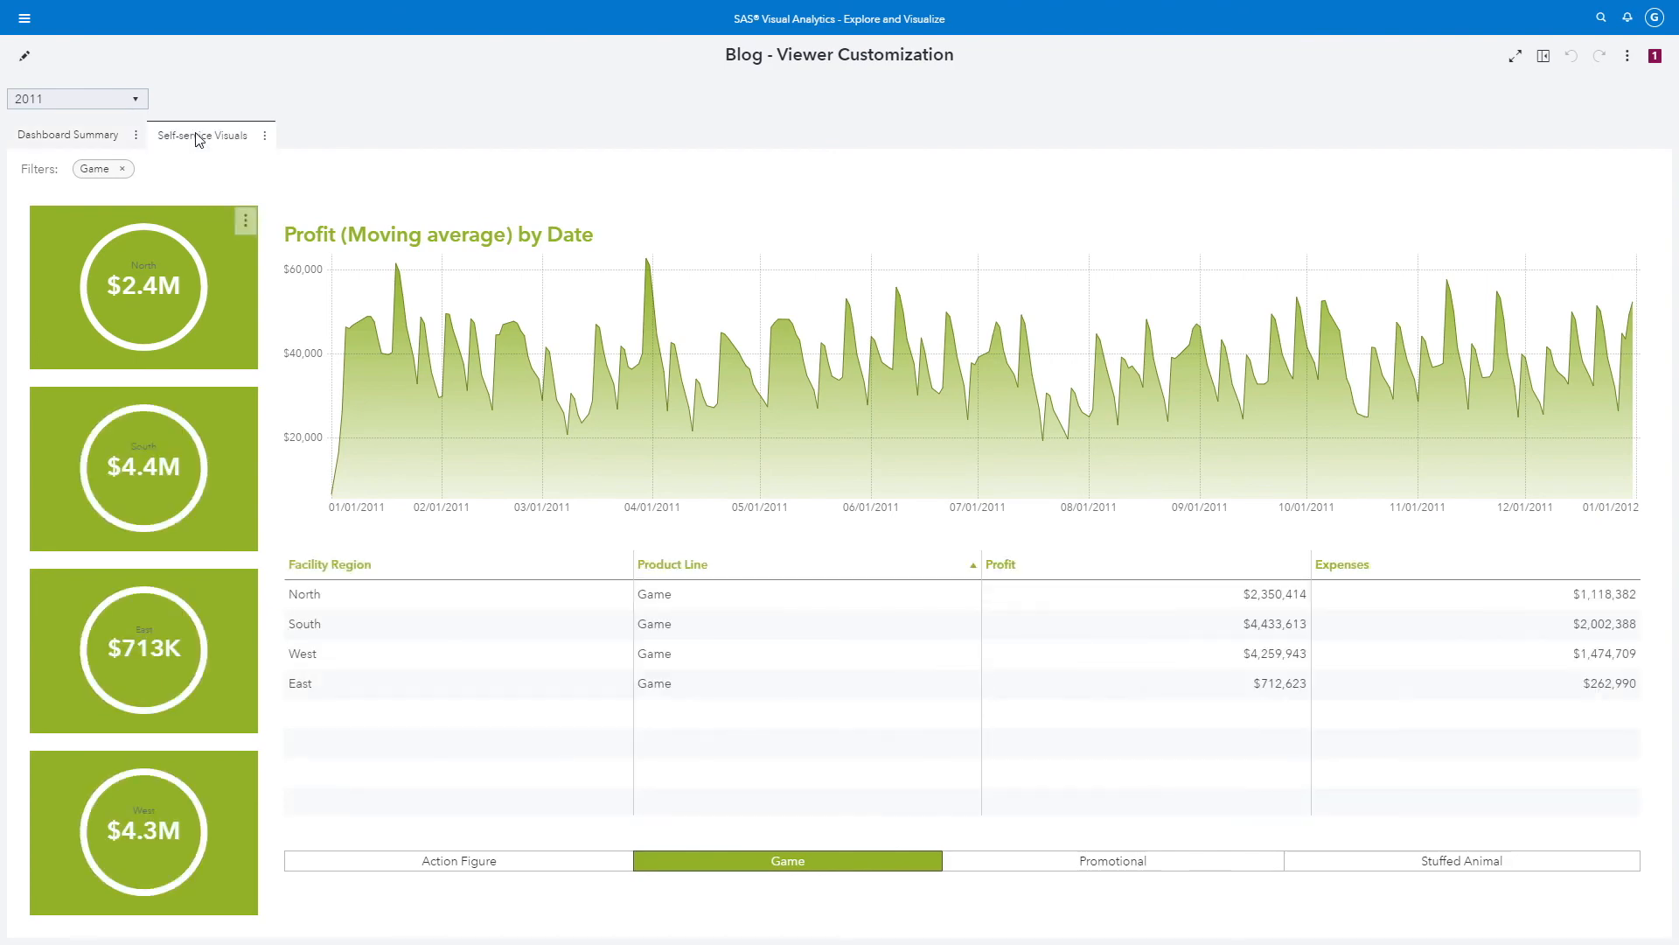